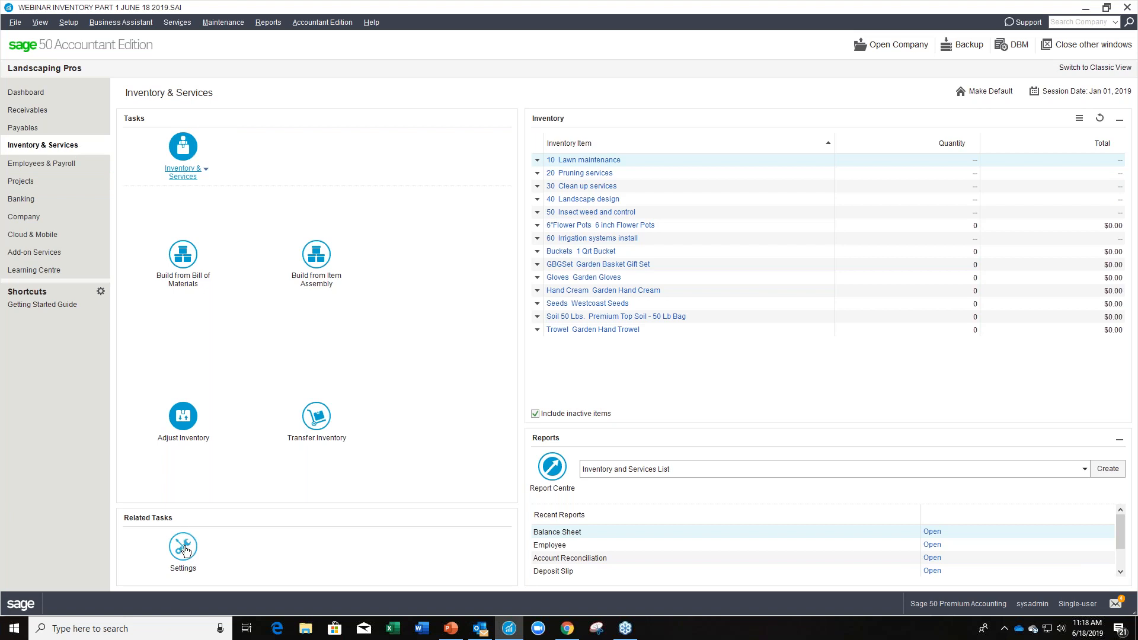
Open the Inventory & Services settings and review the Options for costing method, profit evaluation and negative inventory levels.
left_click(185, 549)
left_click_drag(226, 26, 511, 88)
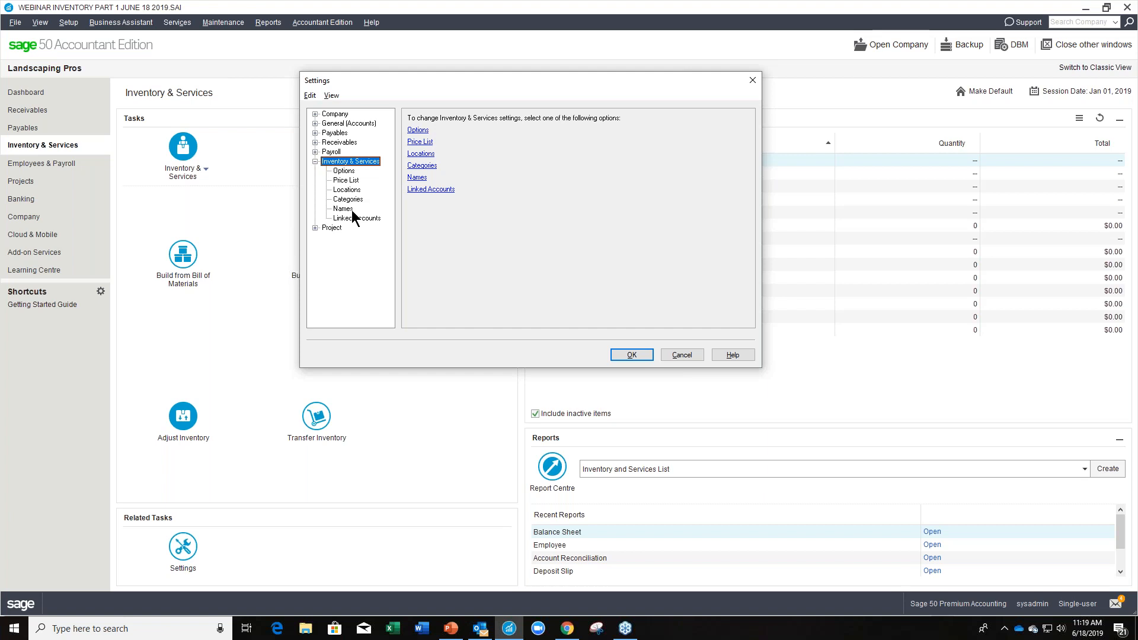
left_click(351, 171)
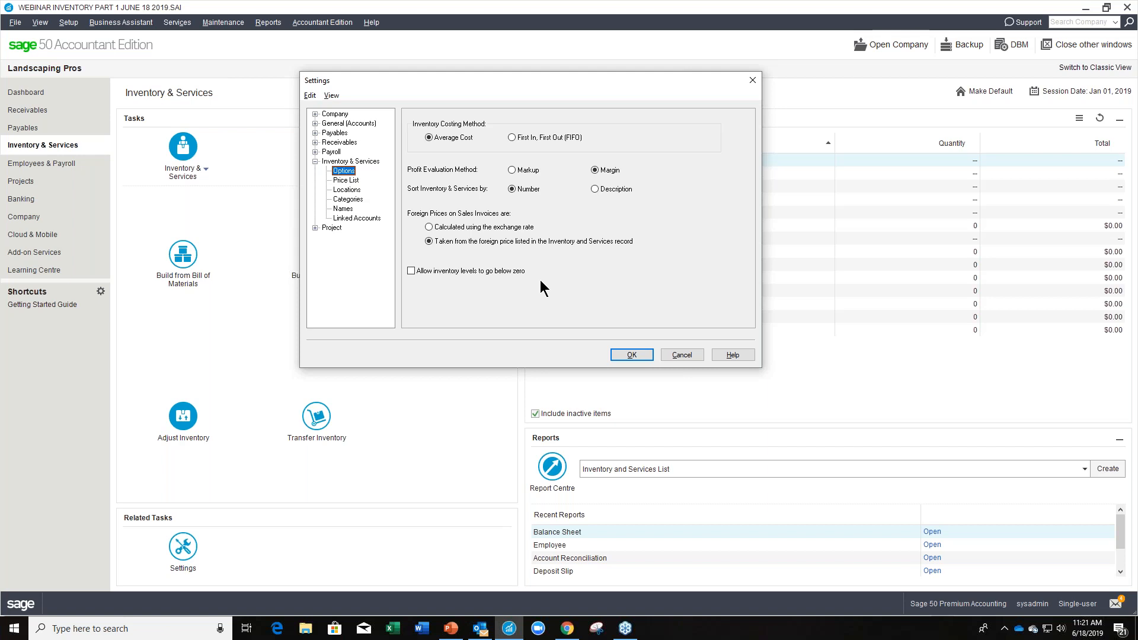
Add a price list named Employee with Active status in the Inventory & Services settings.
left_click(353, 181)
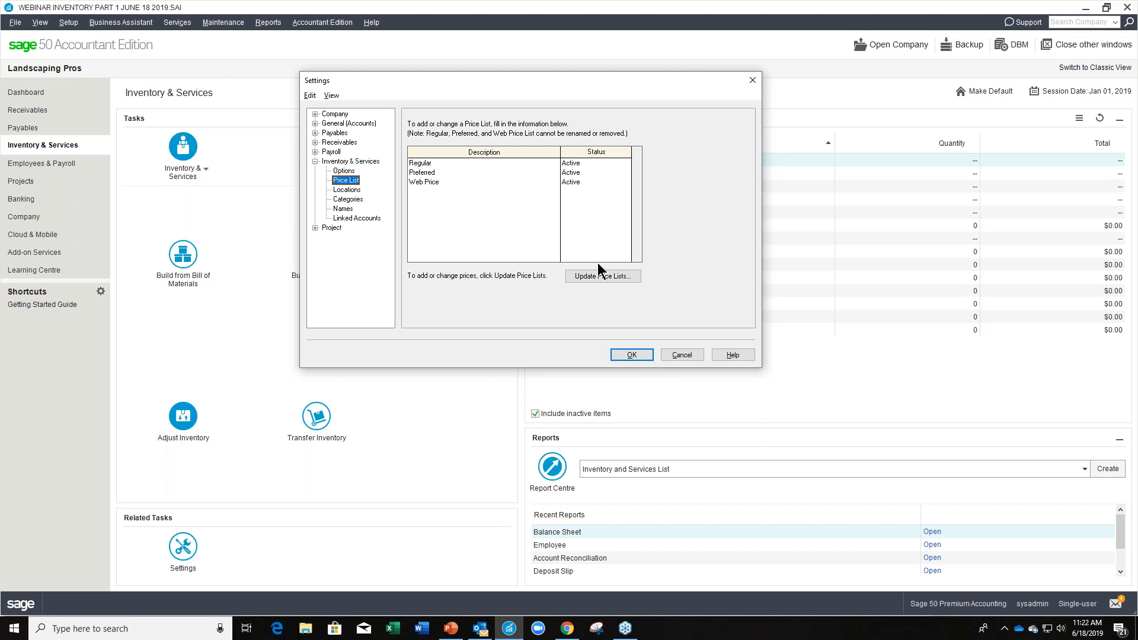
left_click(422, 192)
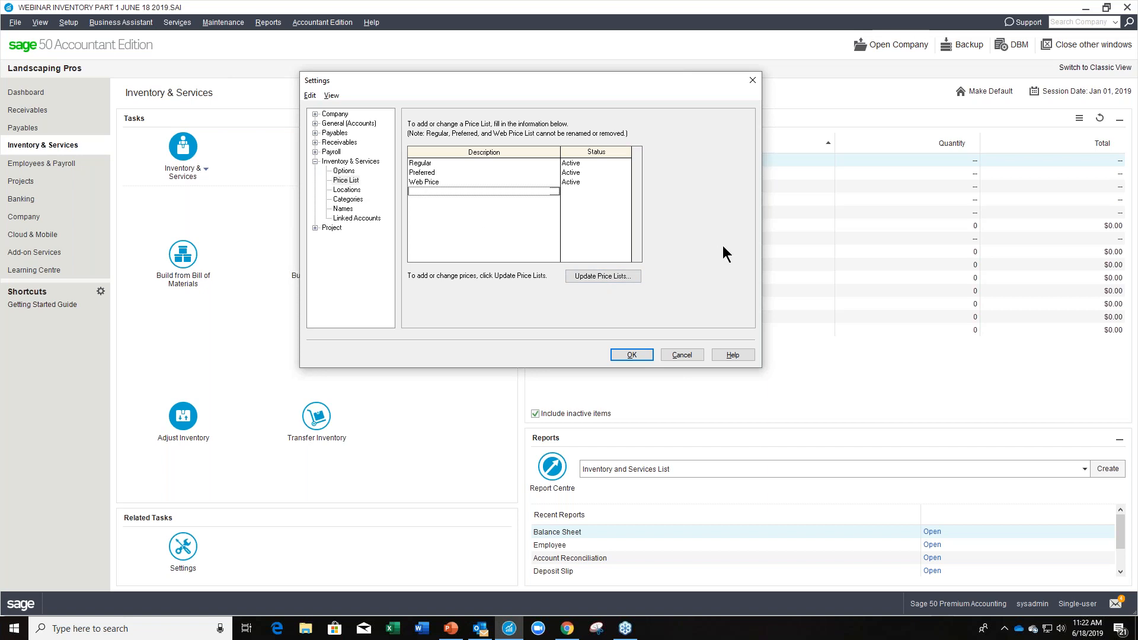
type("Employee")
key("Tab")
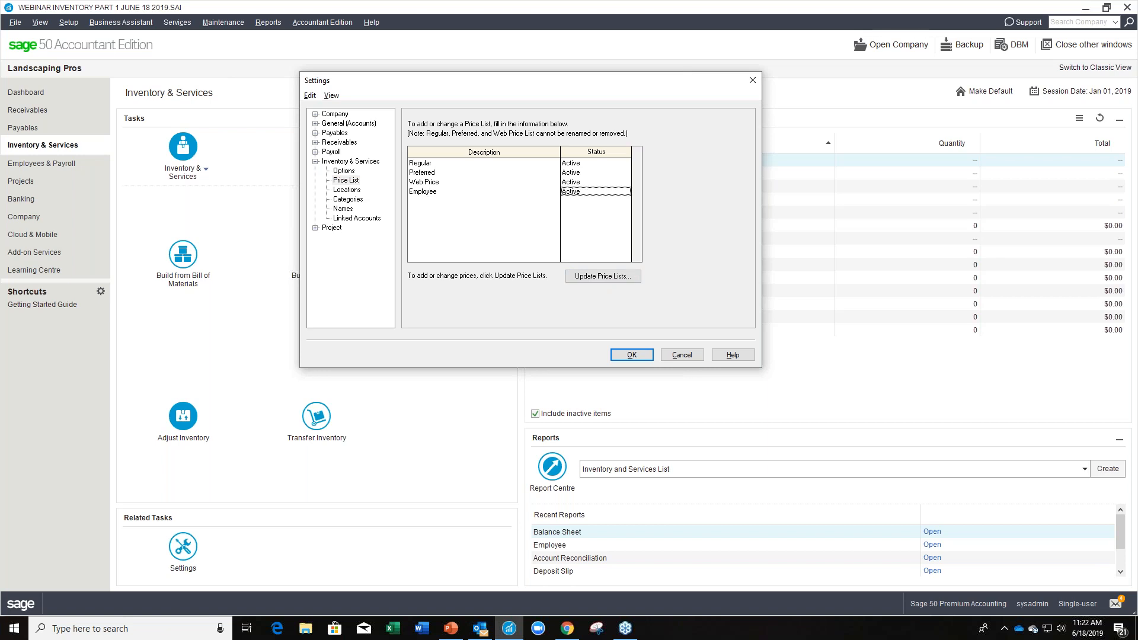
double_click(614, 193)
double_click(614, 193)
double_click(614, 194)
double_click(614, 194)
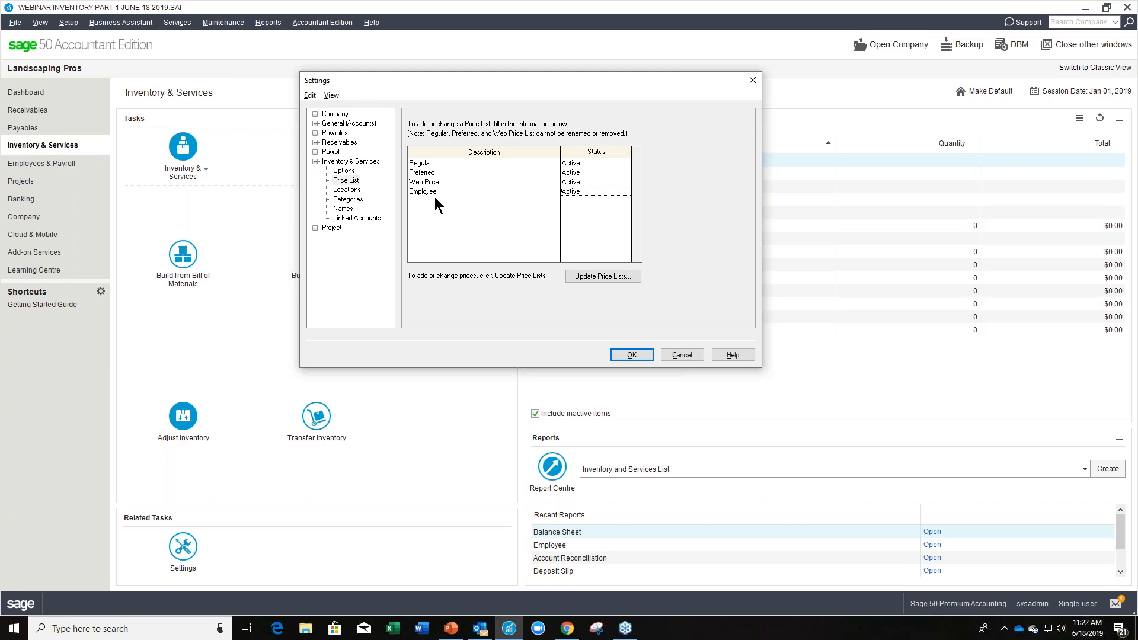
Open the price list update and filter the list to inventory items, returning it to all items.
left_click(598, 278)
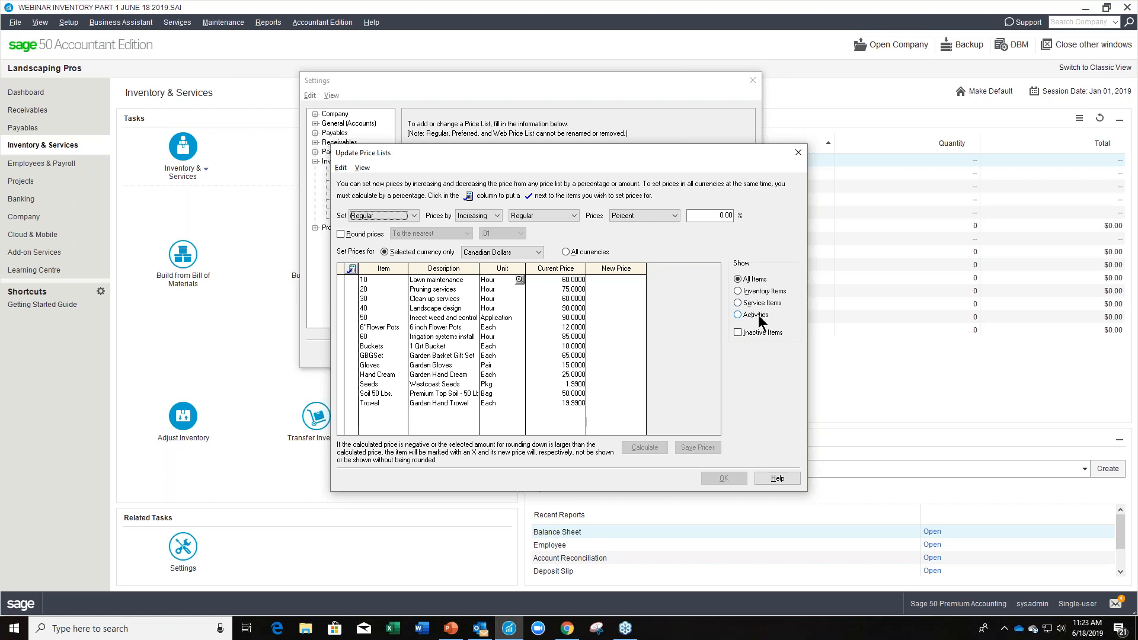
left_click(759, 293)
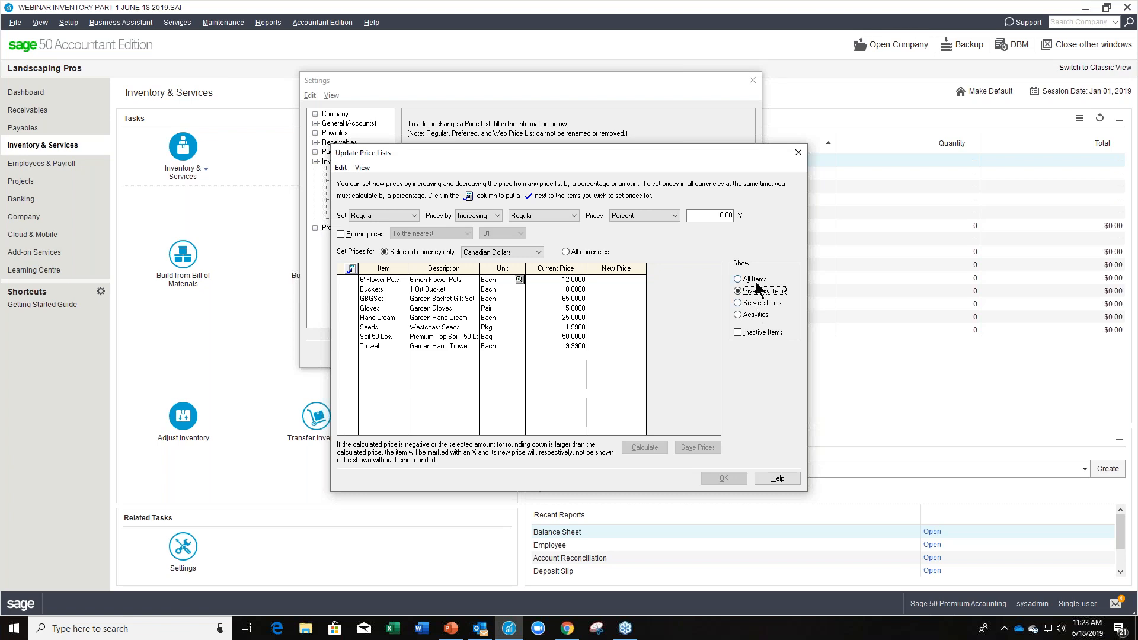
left_click(756, 282)
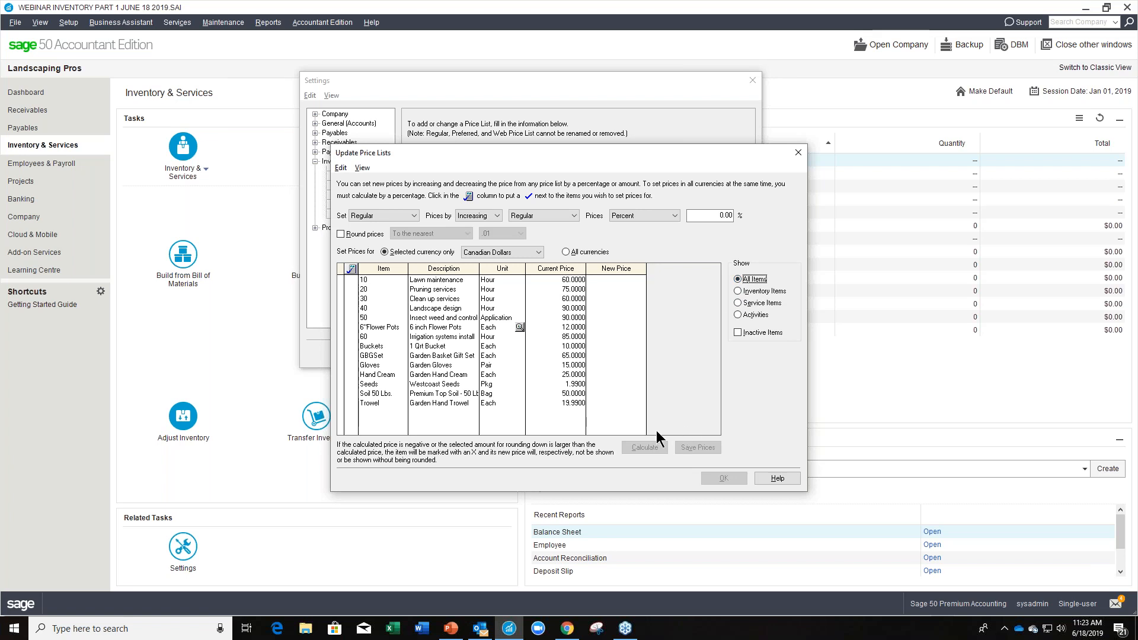
Set the Employee price list to be calculated by decreasing Regular prices by 10 percent.
left_click(414, 216)
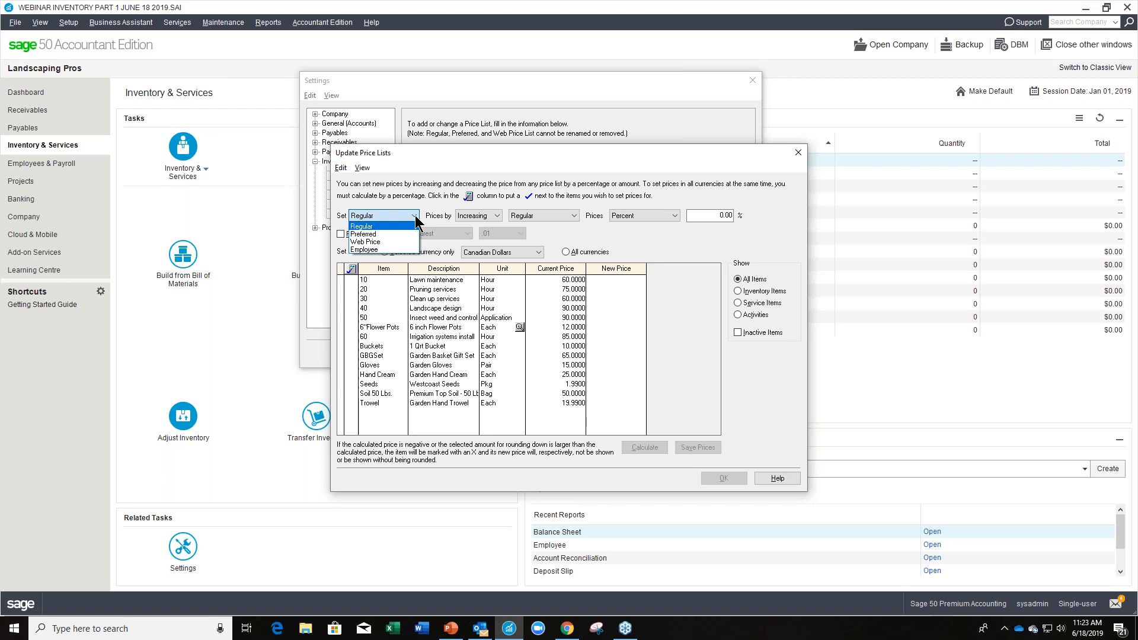
left_click(382, 248)
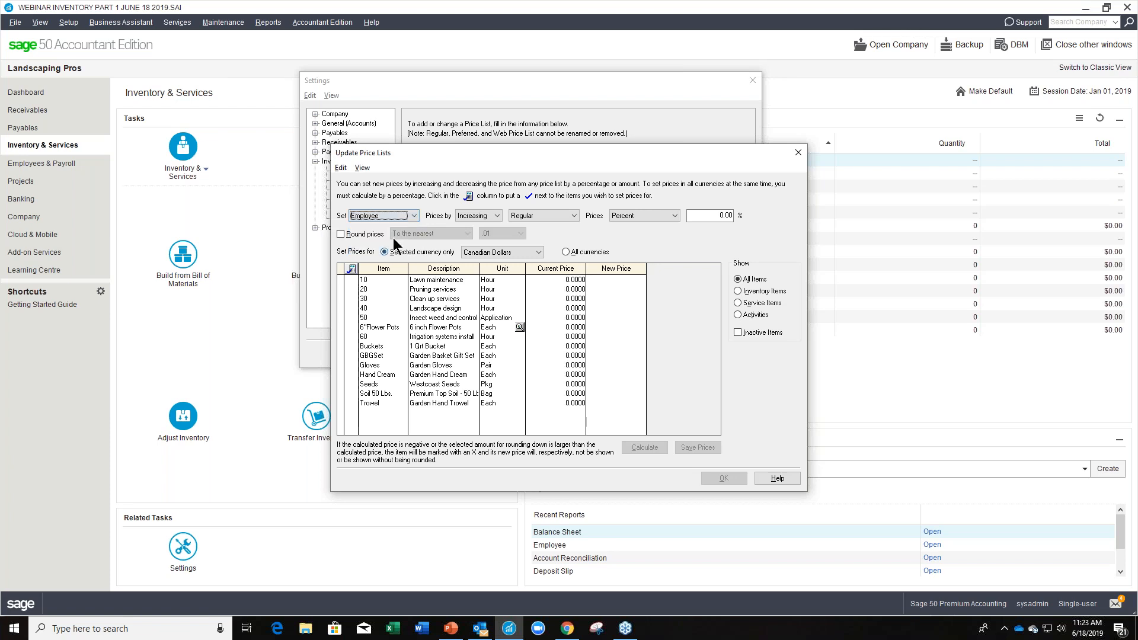
left_click(497, 215)
left_click(488, 235)
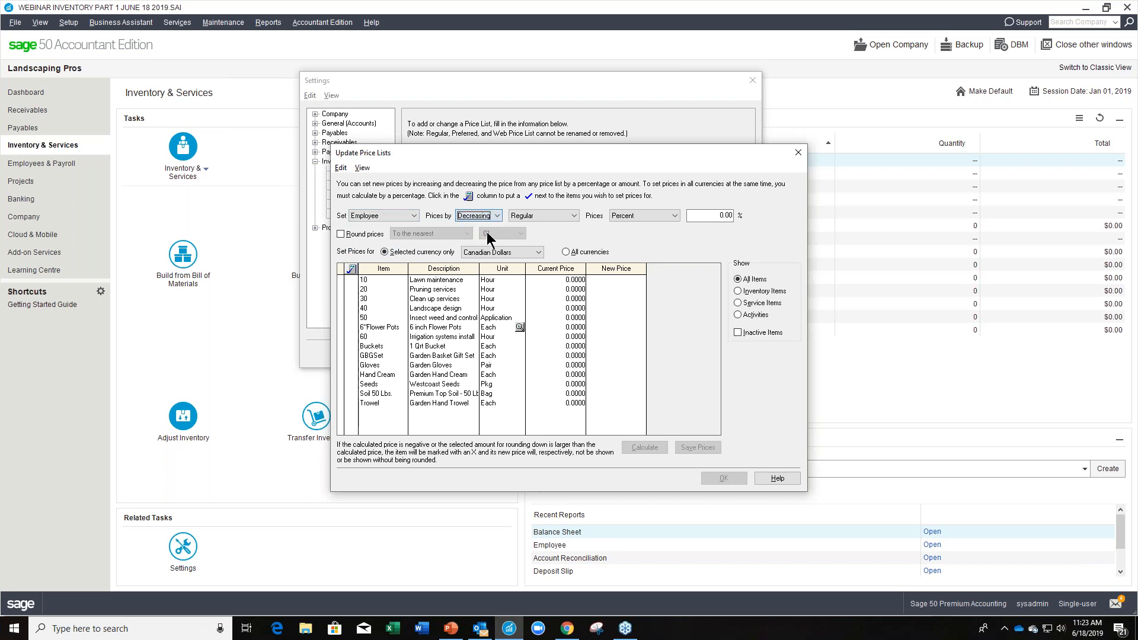
left_click(575, 215)
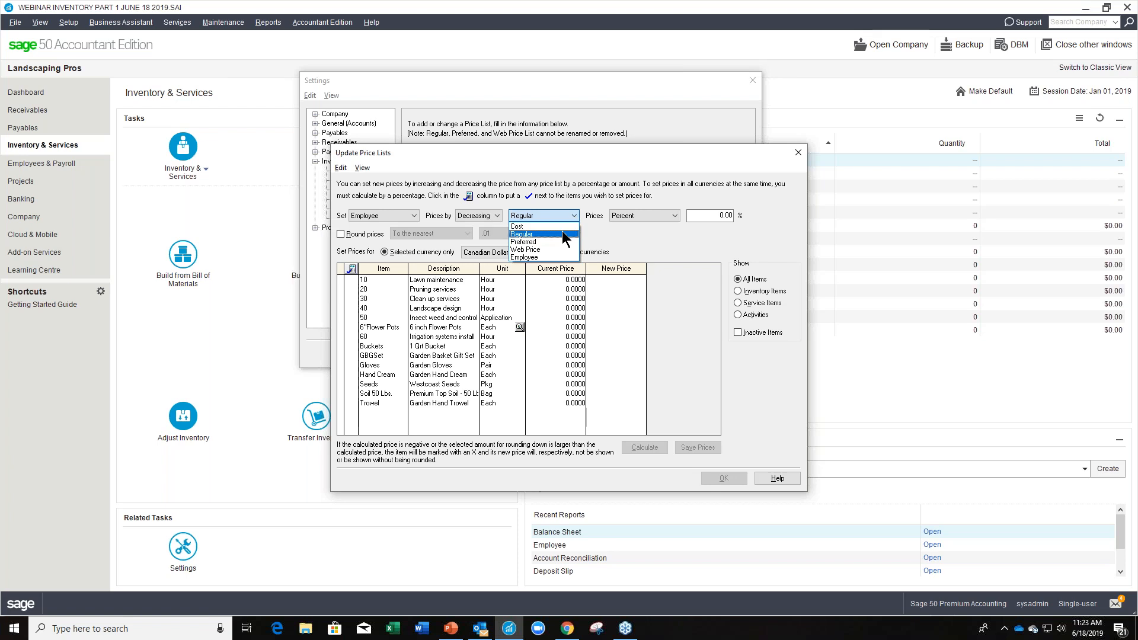
left_click(563, 234)
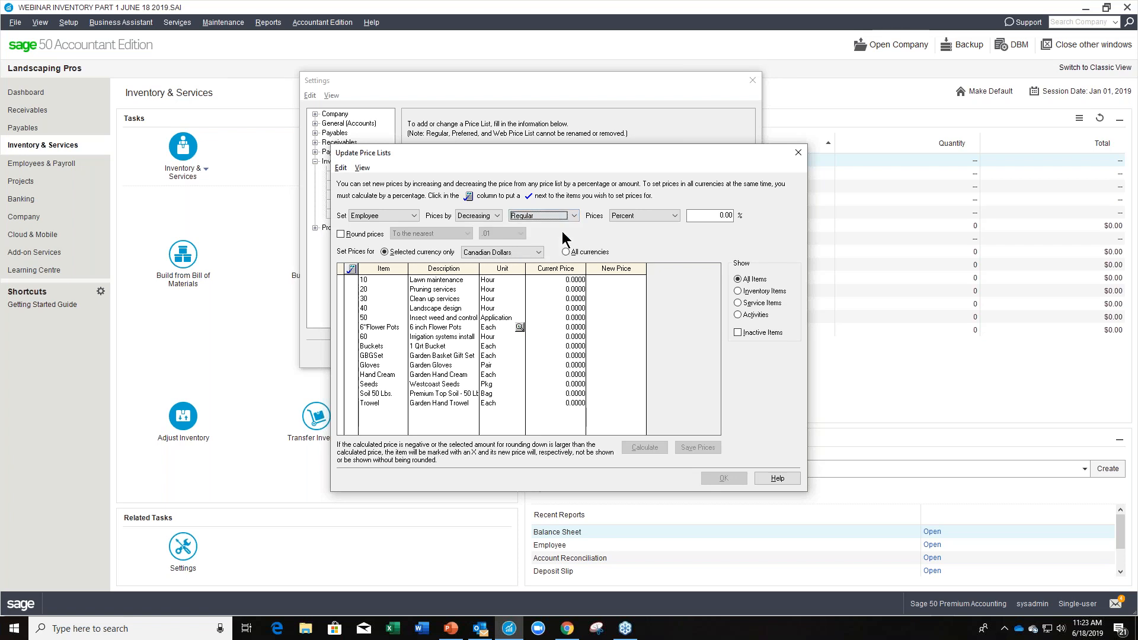
left_click(673, 217)
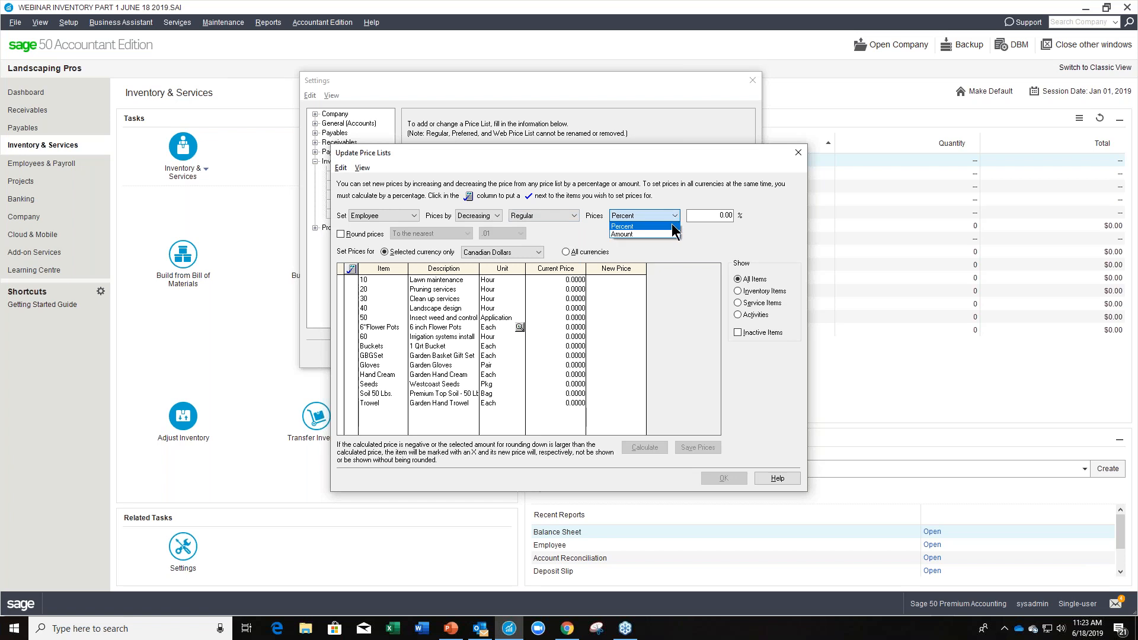
left_click(672, 226)
key("Tab")
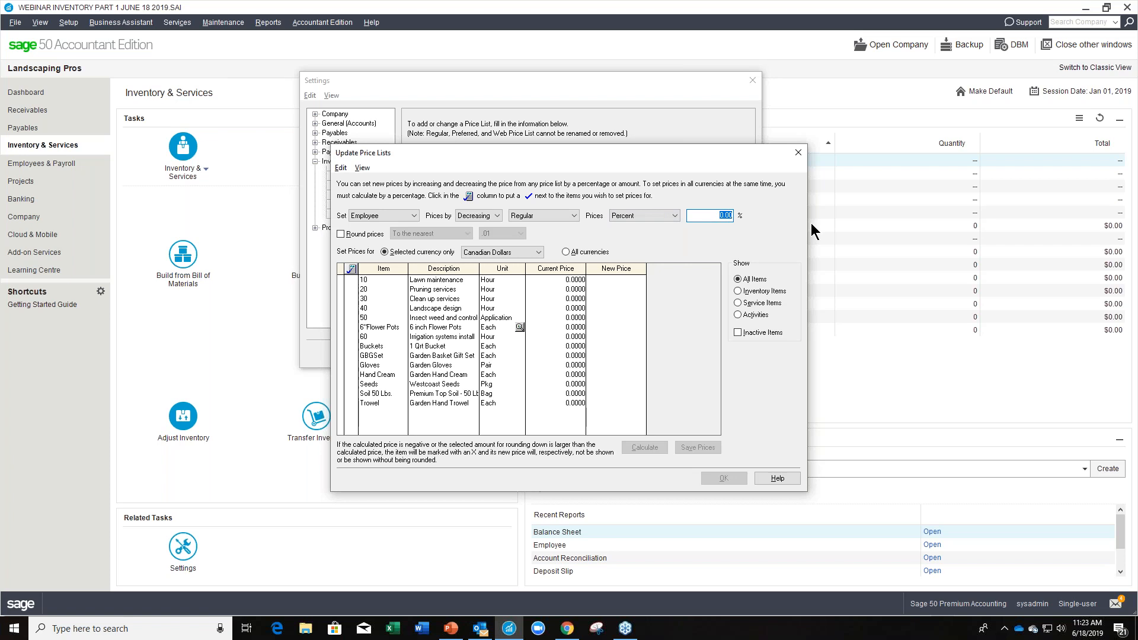
type("10")
key("Tab")
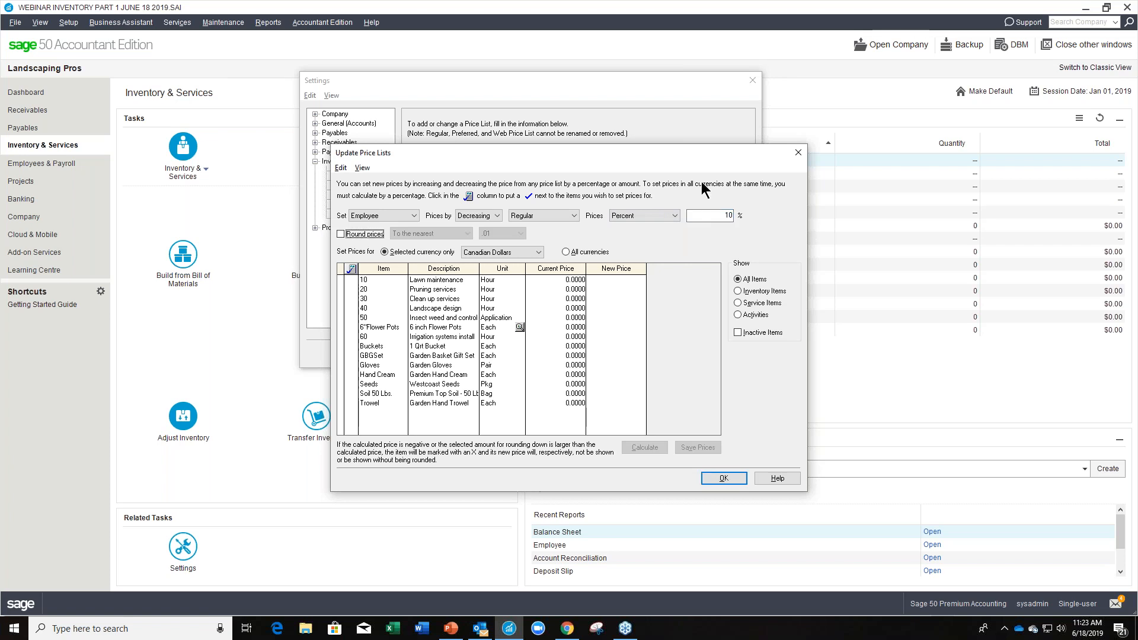
Turn on price rounding to the nearest .01 and apply the prices to Canadian Dollars only.
left_click(340, 234)
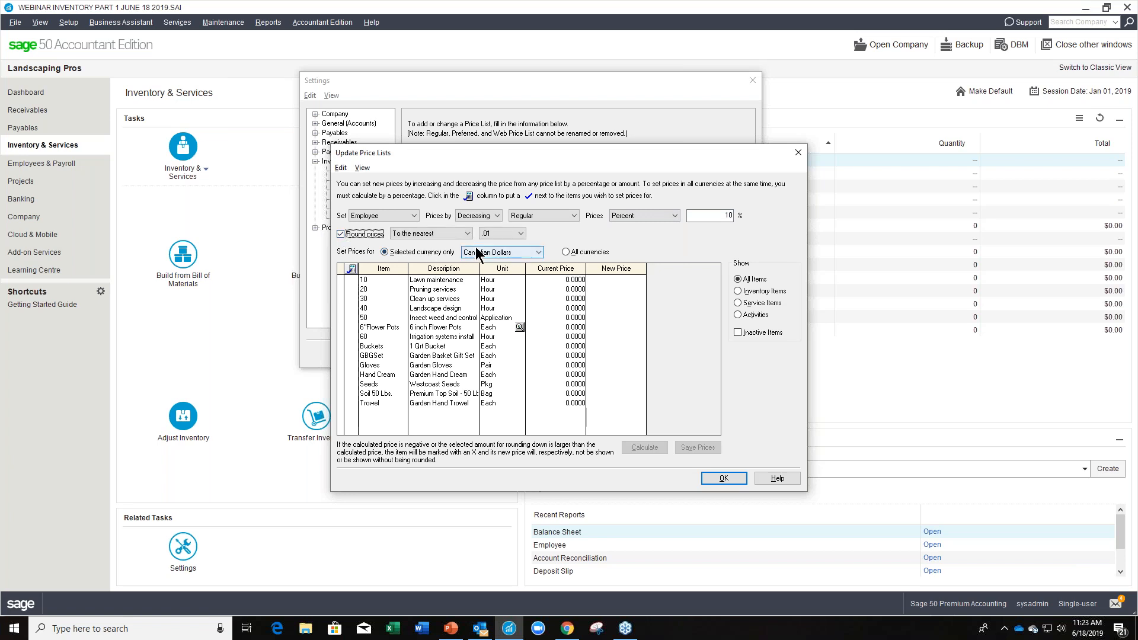
left_click(520, 234)
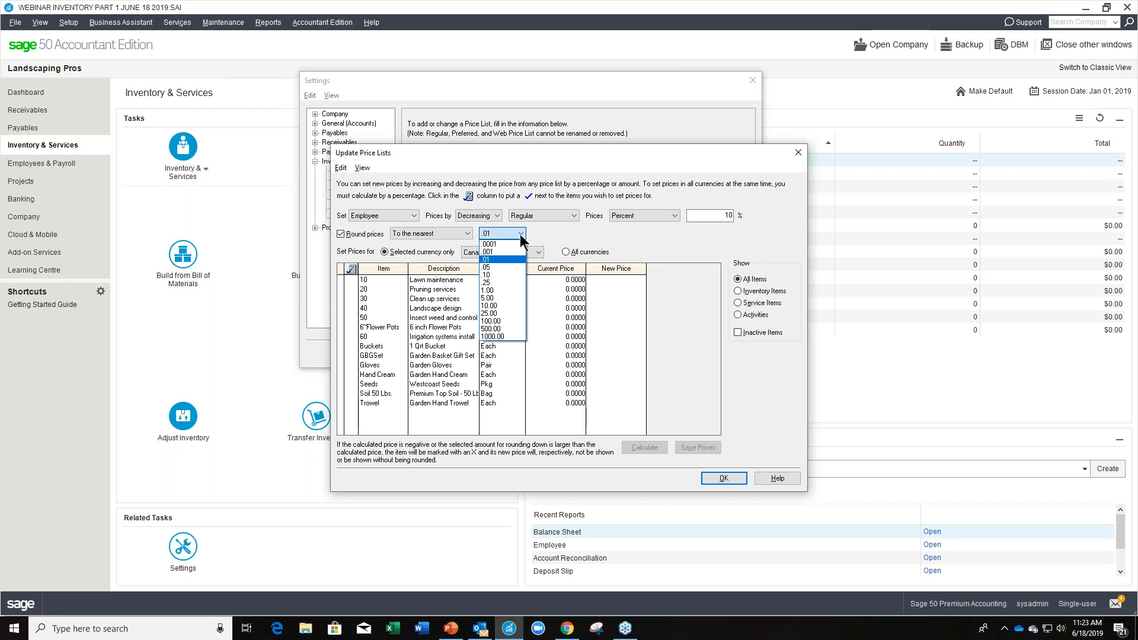
left_click(521, 234)
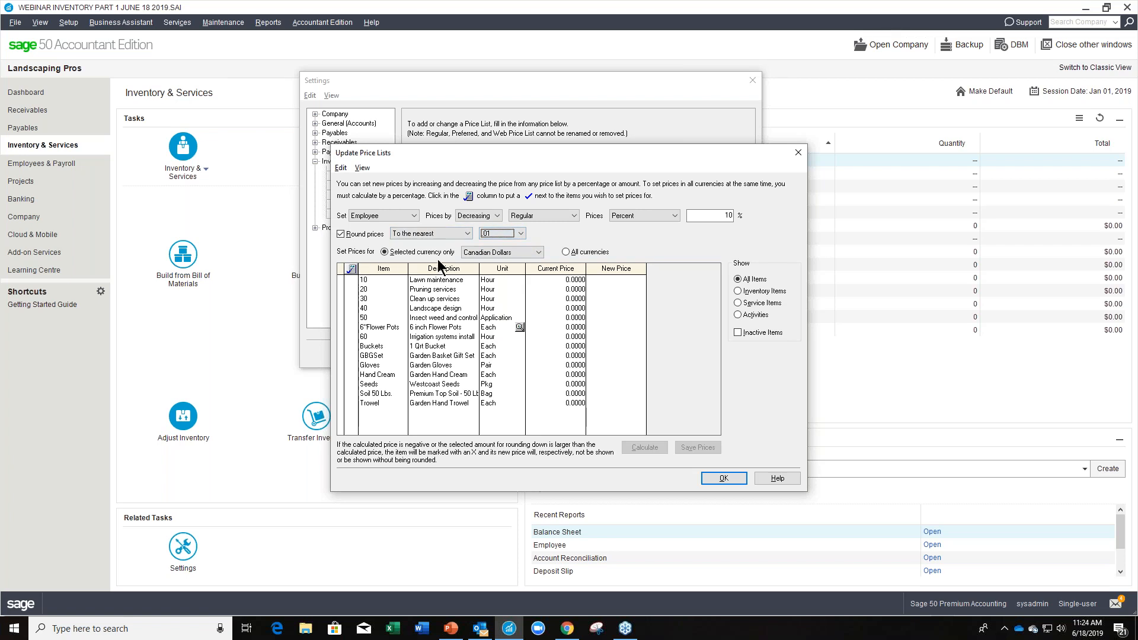
left_click(539, 254)
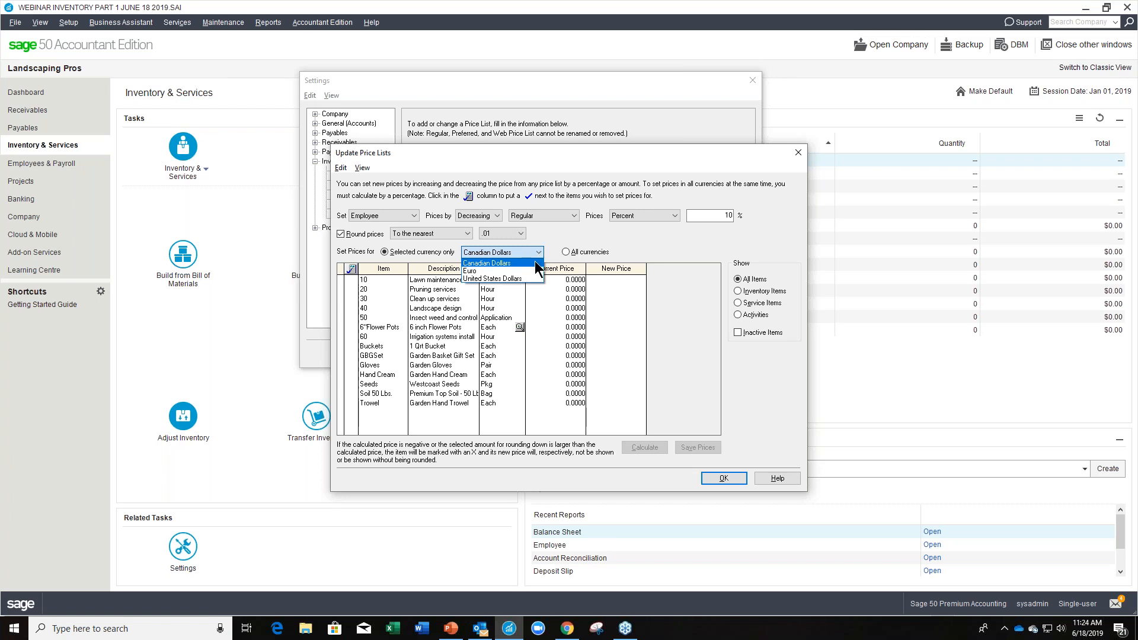
left_click(534, 260)
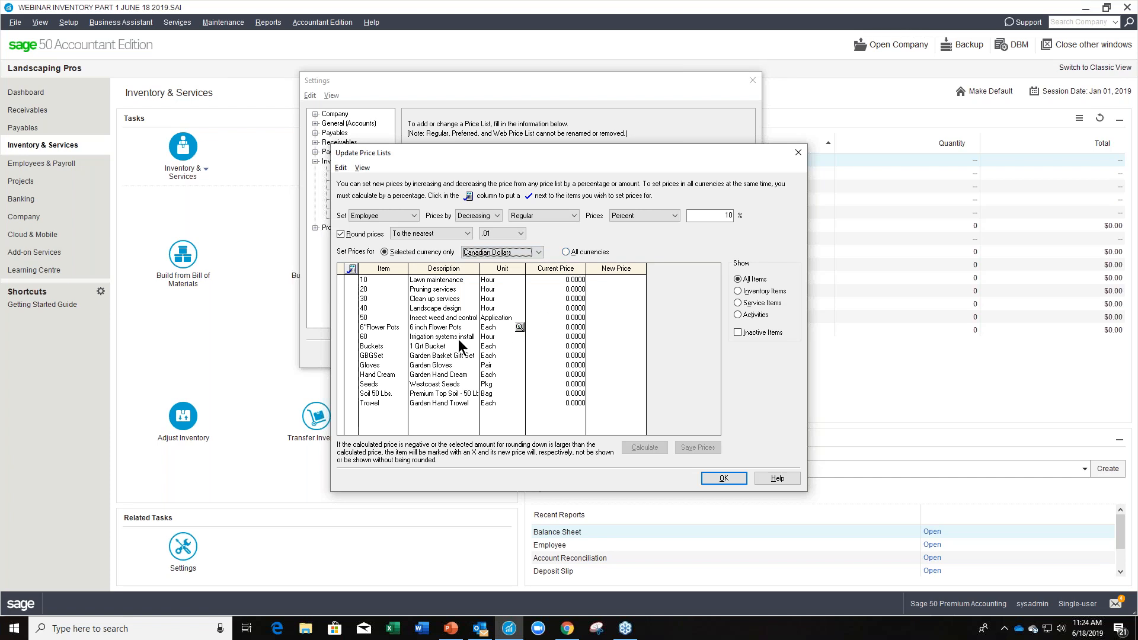
Calculate and save the new Employee prices for all listed items, and accept the settings.
left_click(351, 269)
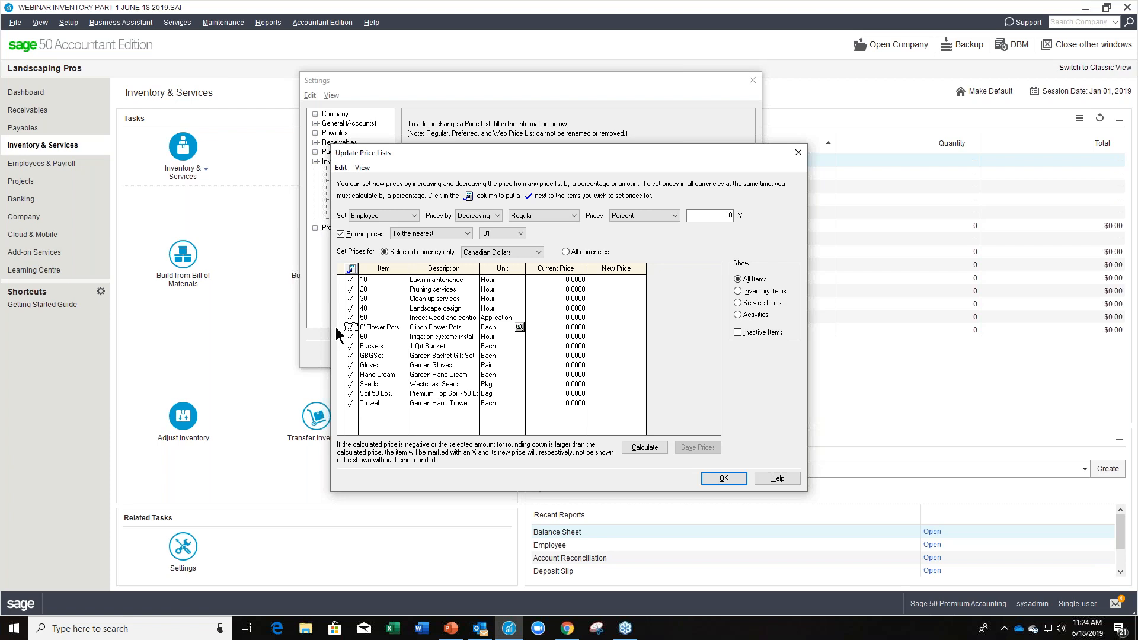
left_click(351, 281)
left_click(351, 327)
left_click(350, 346)
left_click(352, 269)
left_click(654, 446)
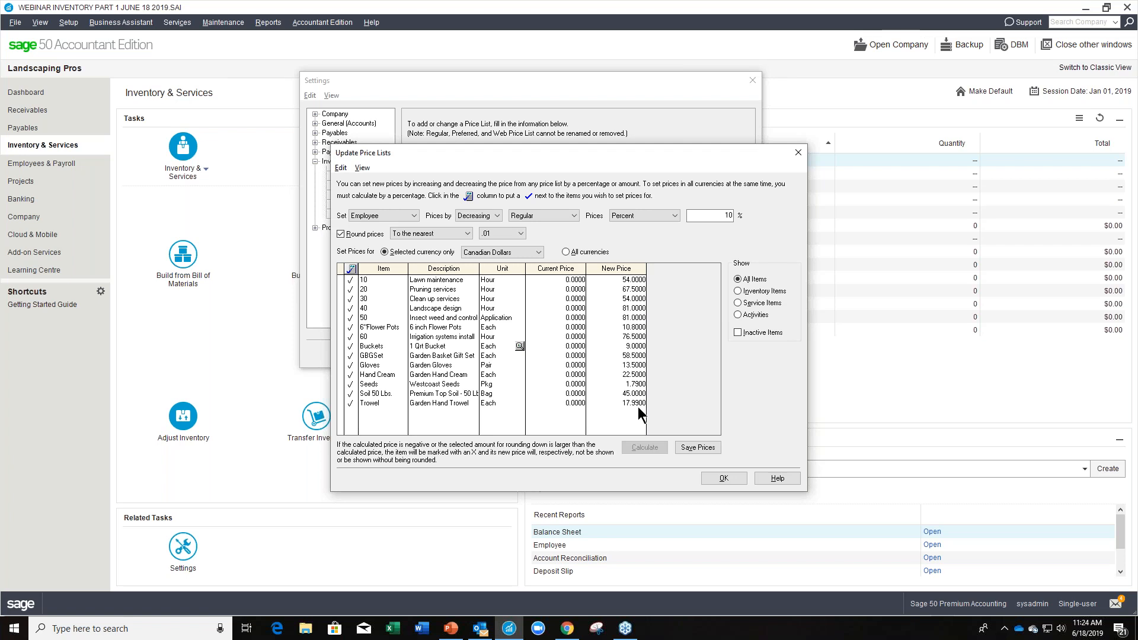
left_click(697, 448)
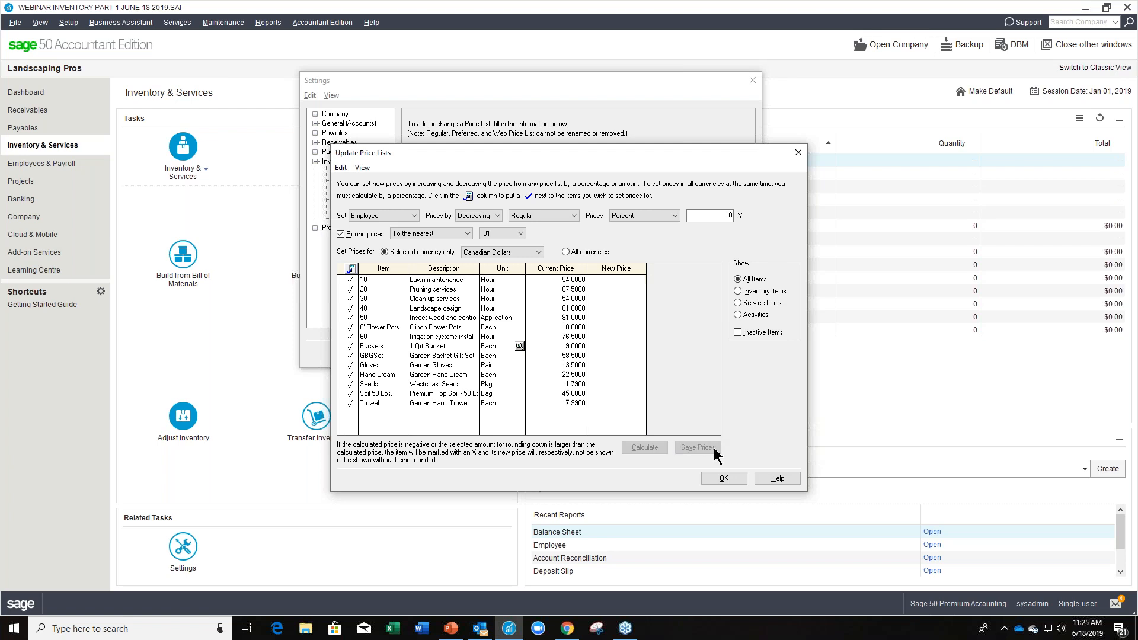
left_click(729, 477)
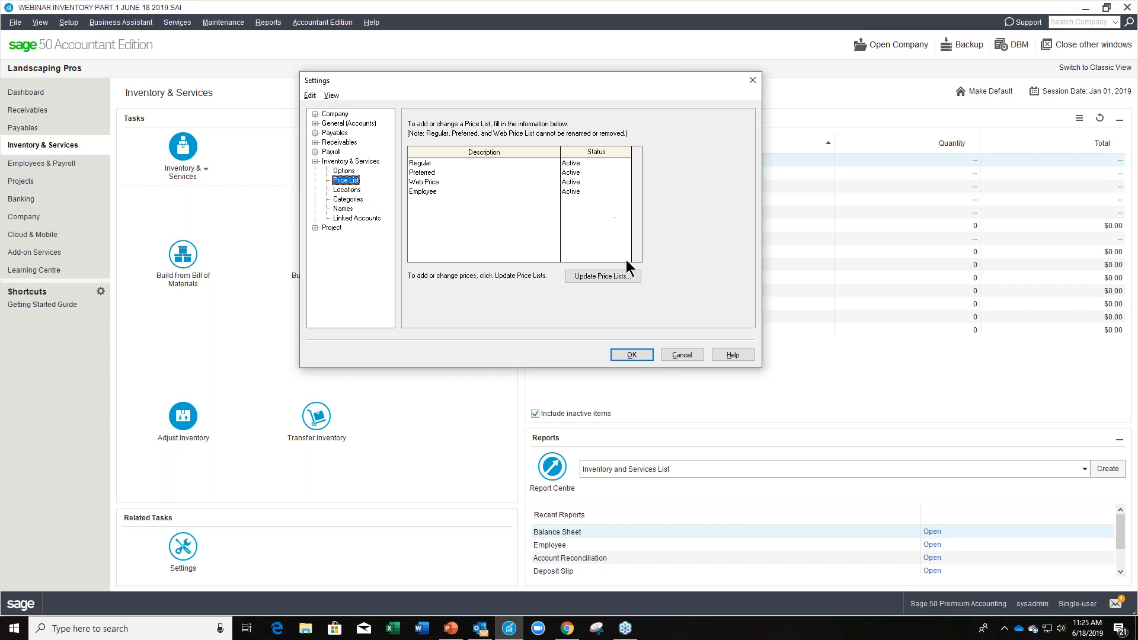
left_click(635, 355)
Examine the export choices in the Export Records wizard, including price lists, and close it without exporting.
left_click(17, 24)
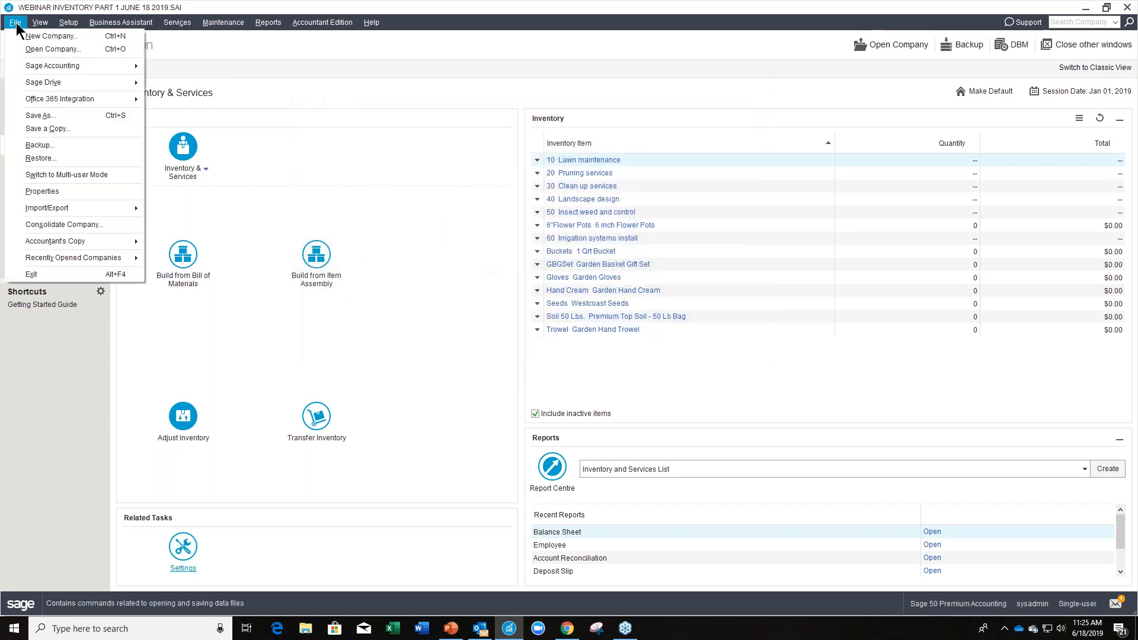
mouse_move(60, 207)
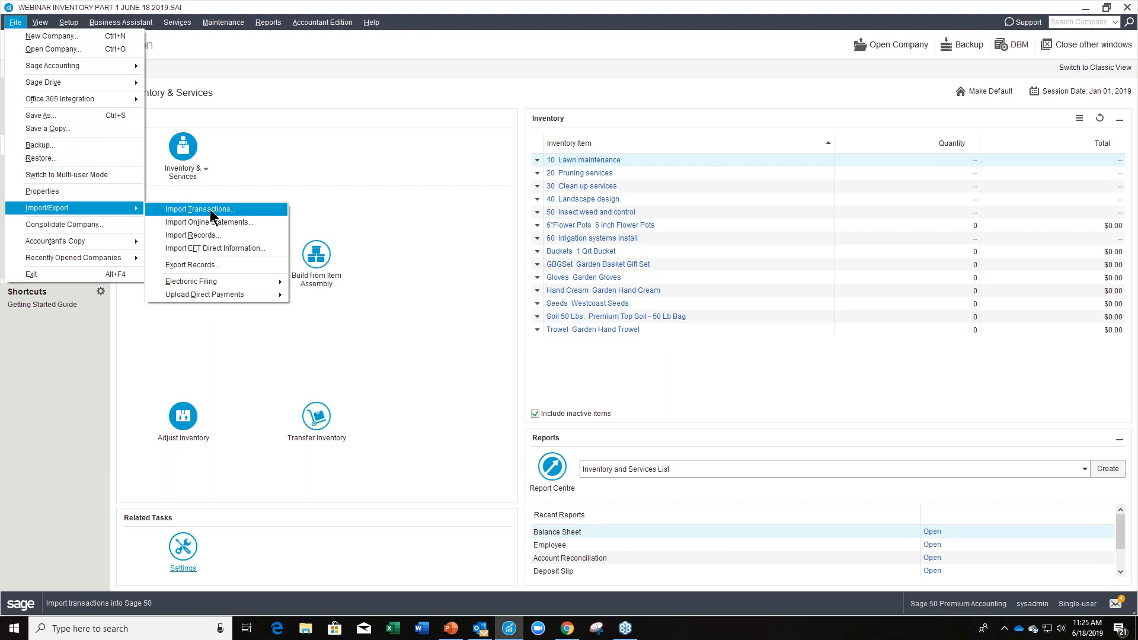
left_click(249, 264)
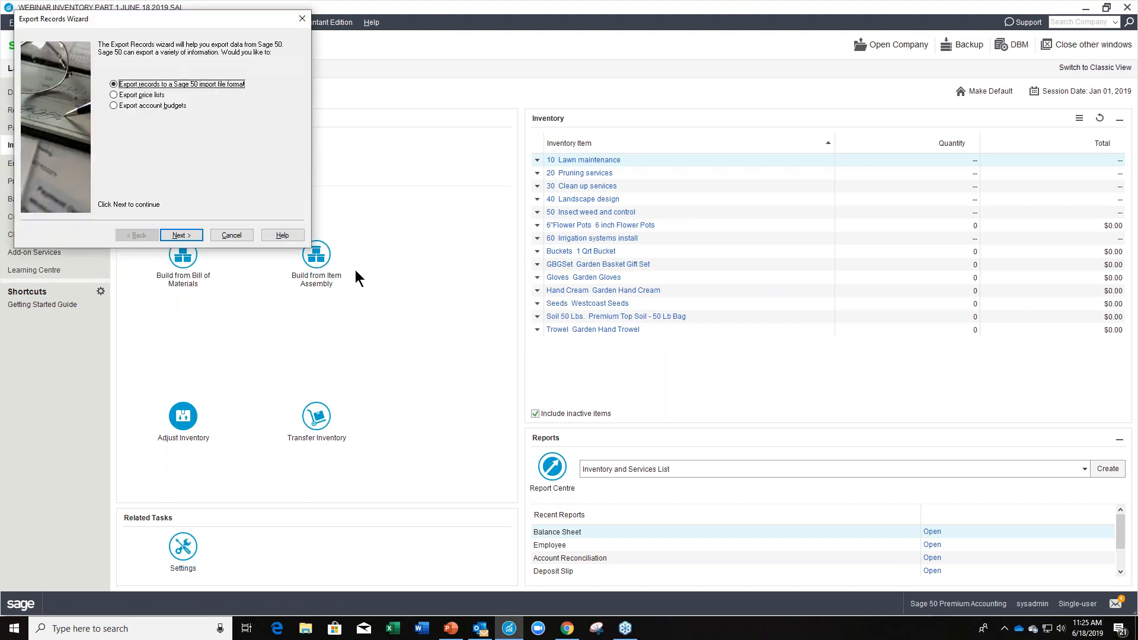
left_click_drag(205, 16, 532, 109)
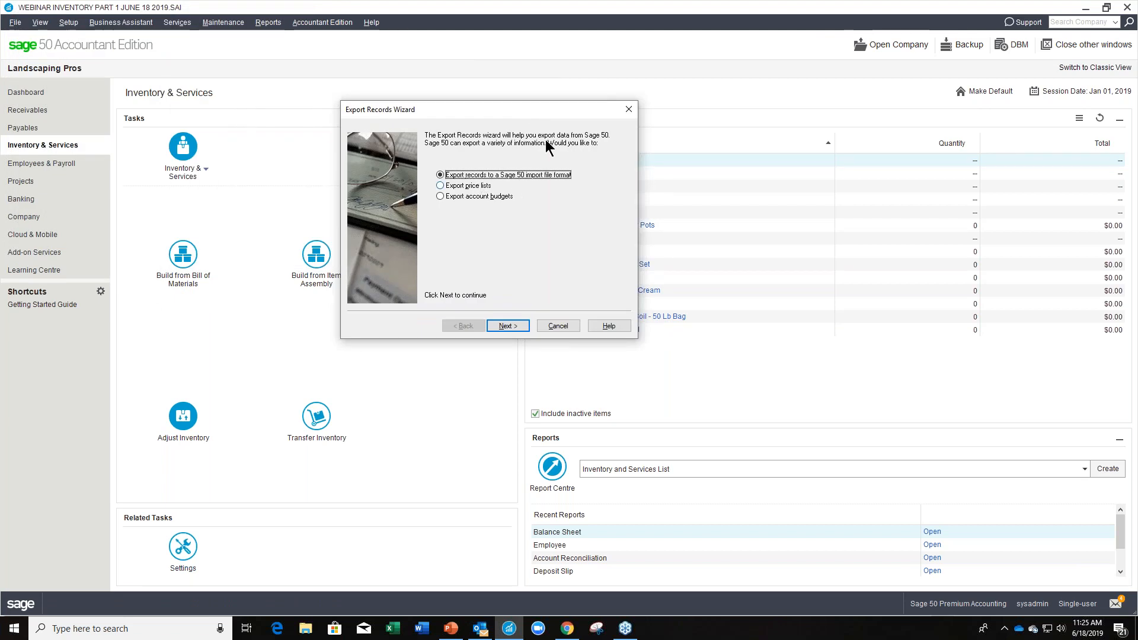
left_click(632, 109)
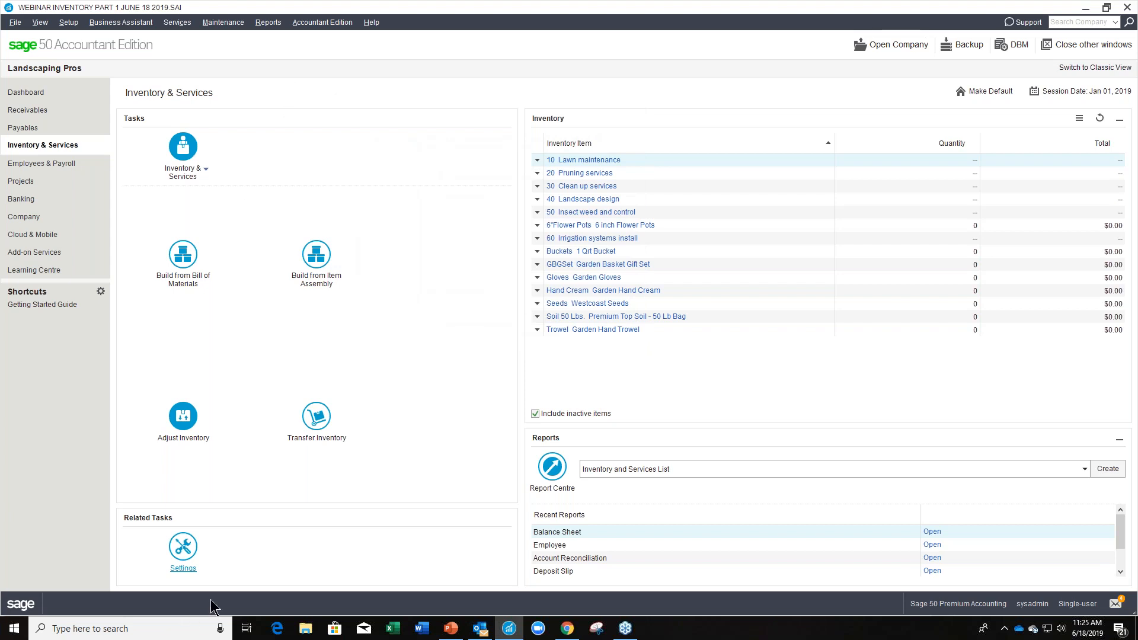
In the Inventory & Services location settings, change the primary location's code to Main.
left_click(191, 551)
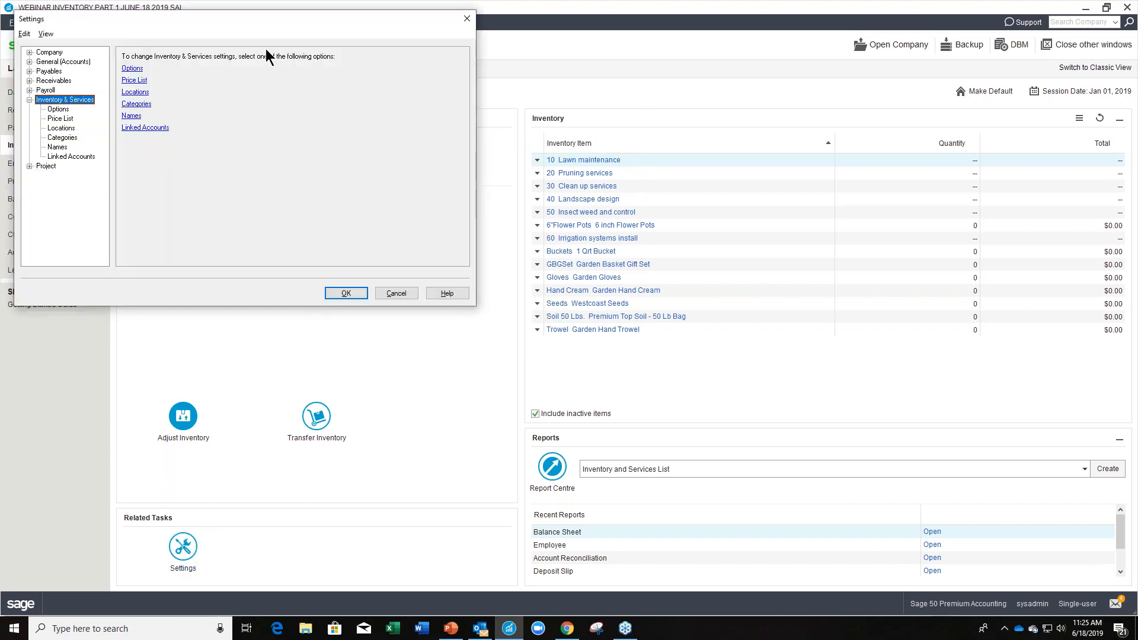
left_click_drag(254, 23, 593, 135)
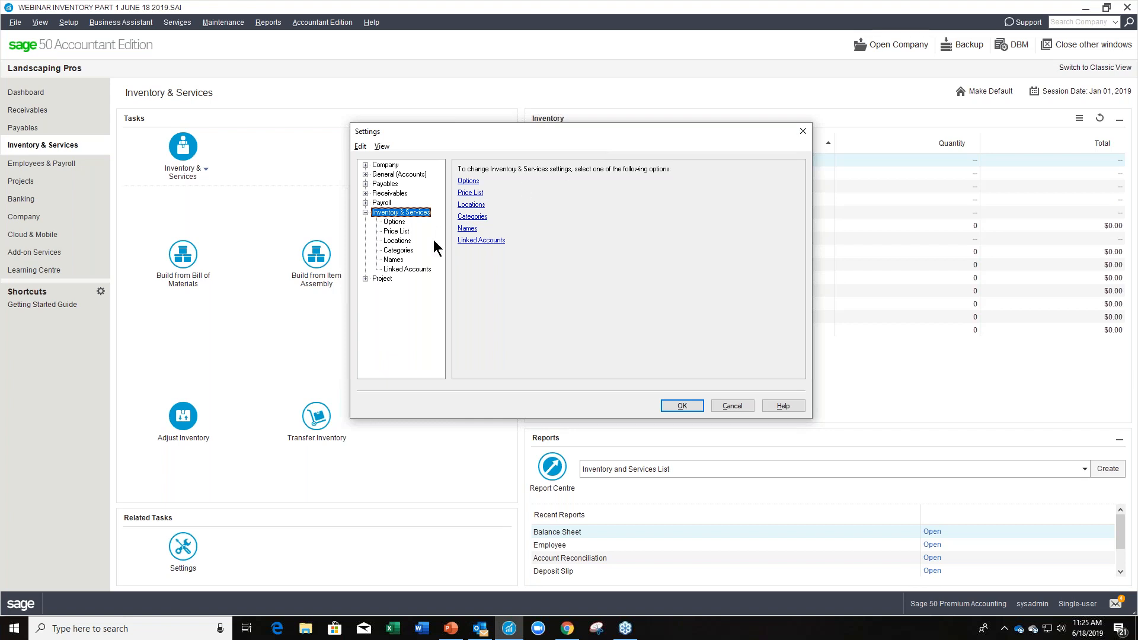
left_click(396, 231)
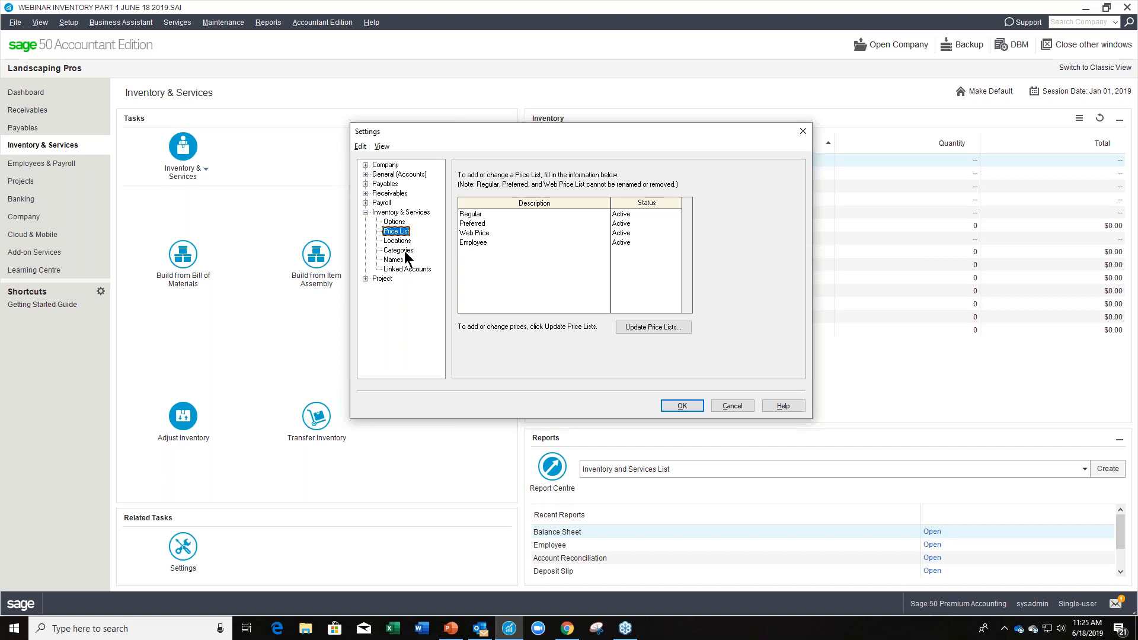
left_click(397, 241)
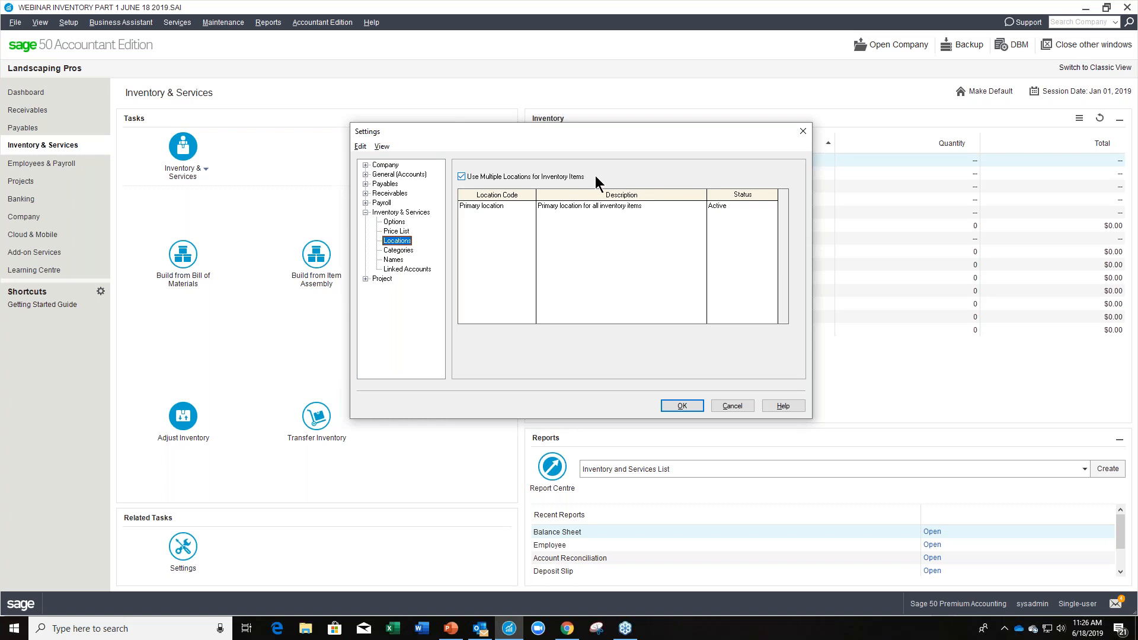
left_click(506, 206)
double_click(506, 206)
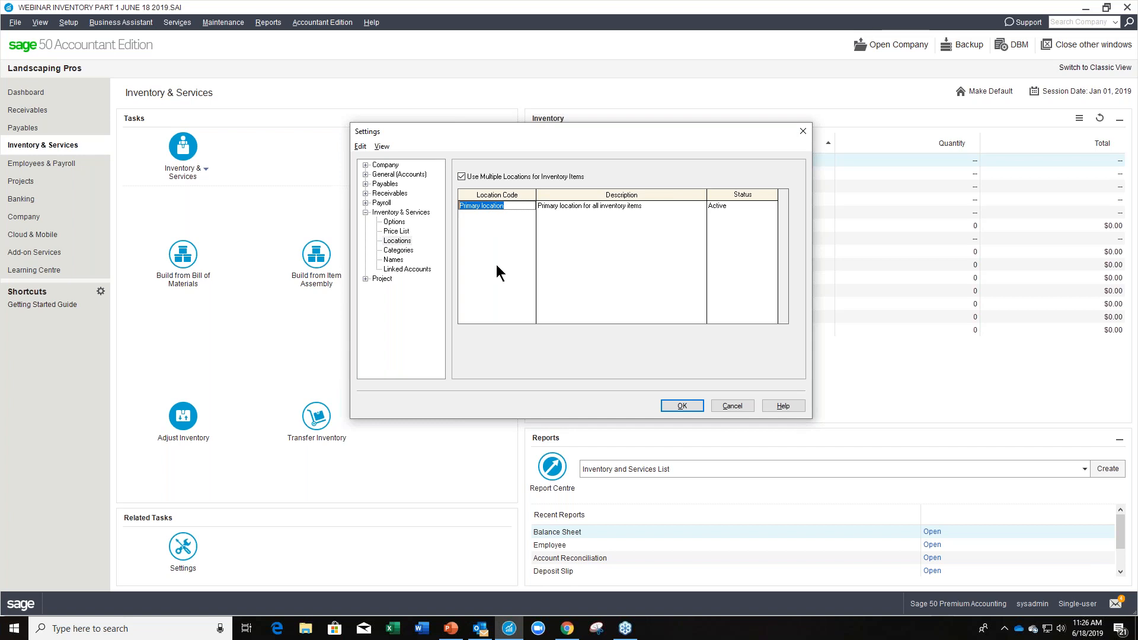
type("Main")
key("Tab")
key("Tab")
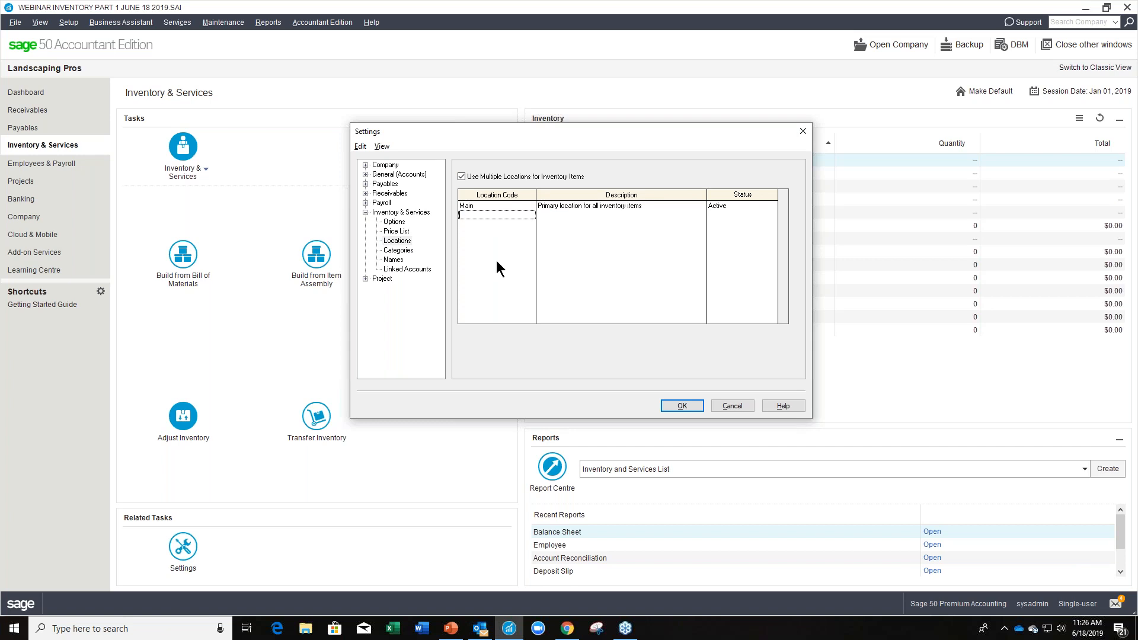
Add a second inventory location with the code North and the description North Road Location.
type("North")
key("Tab")
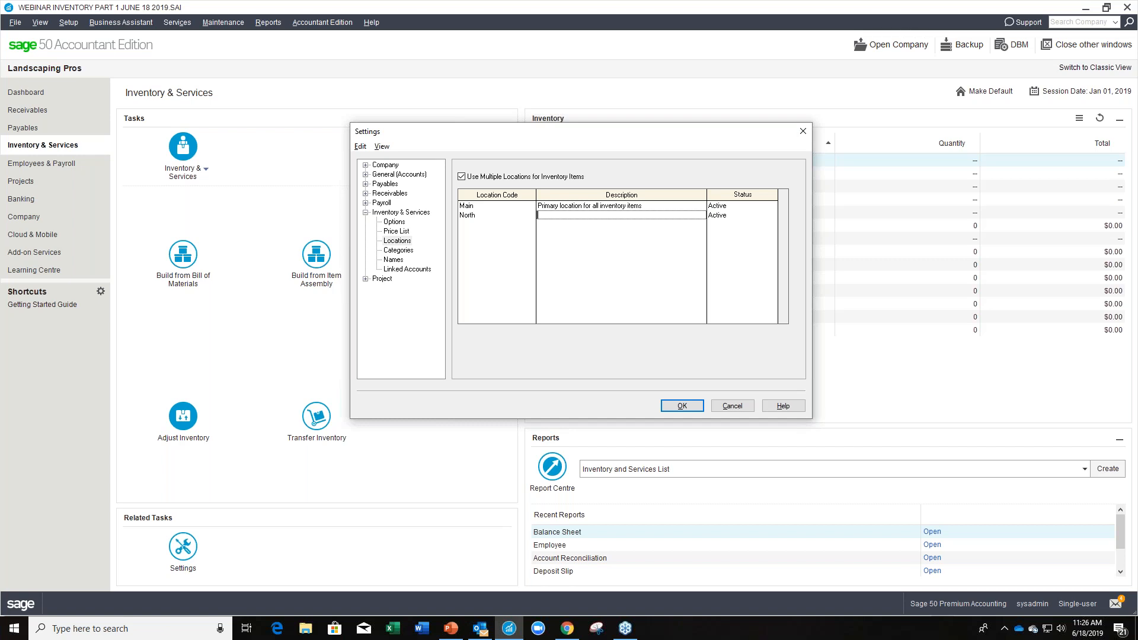
type("North Road Location")
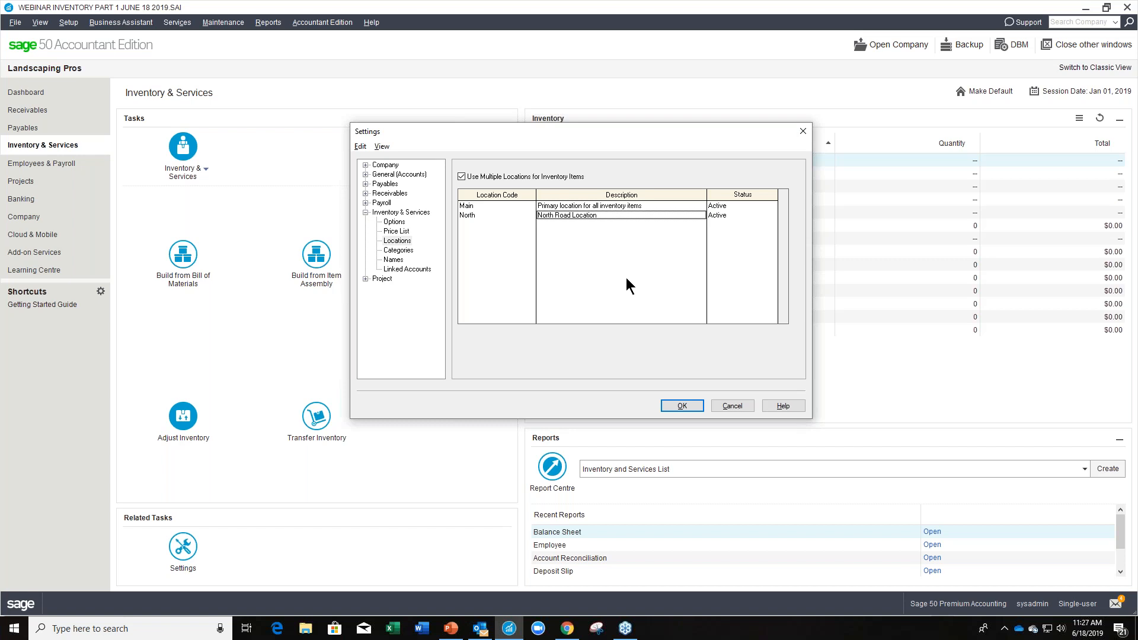
Examine which items are assigned to the Irrigation category and close the assignment without changes.
left_click(401, 250)
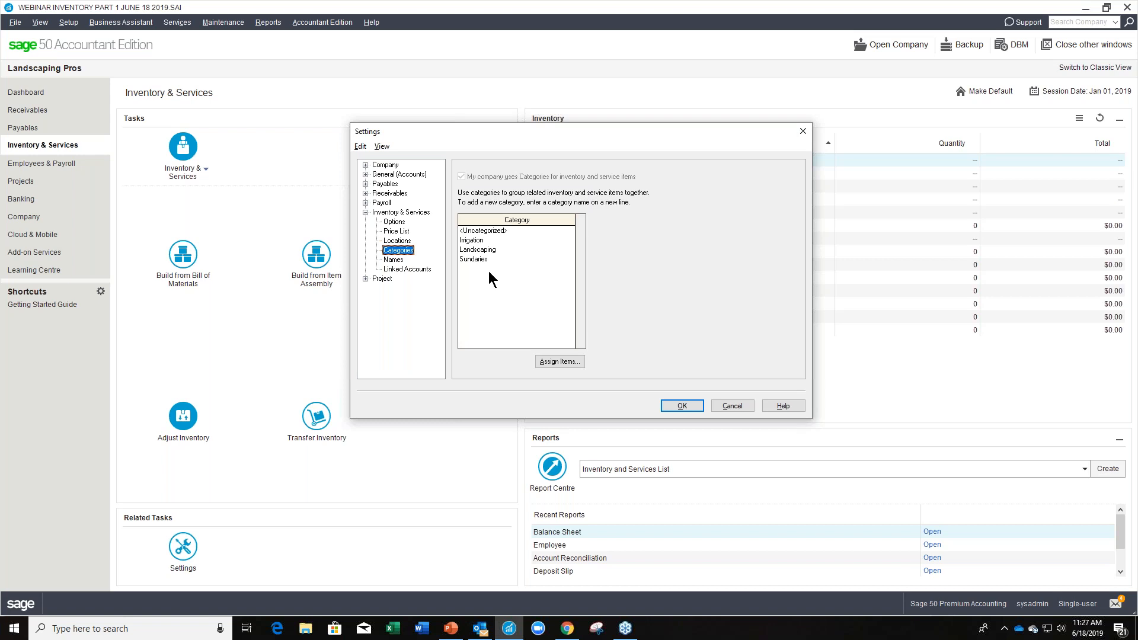
left_click(481, 240)
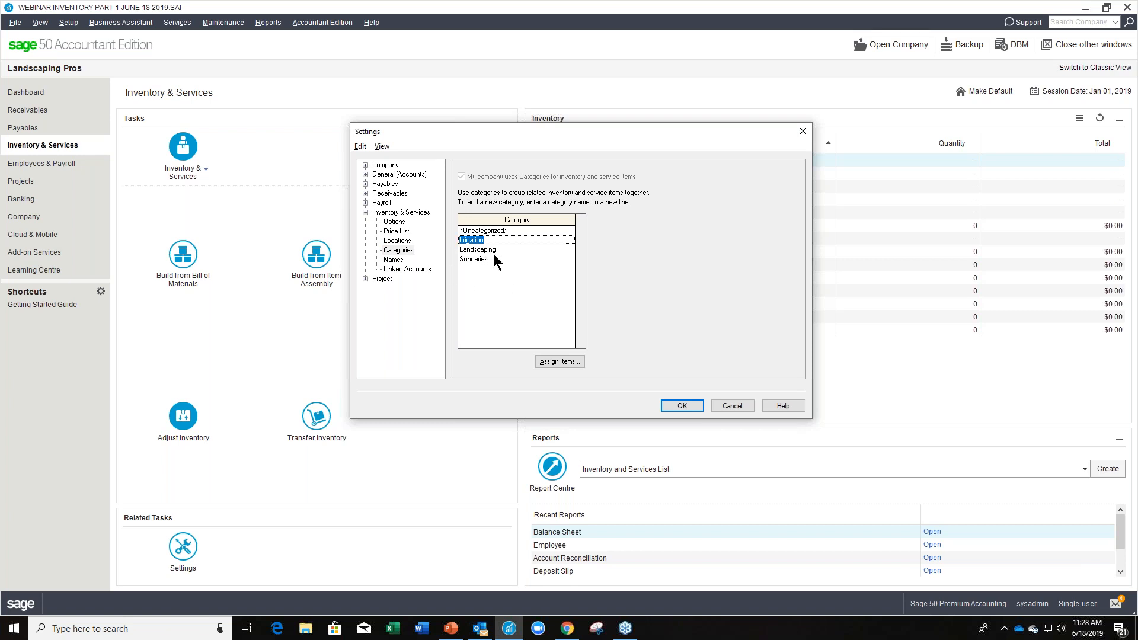
left_click(569, 363)
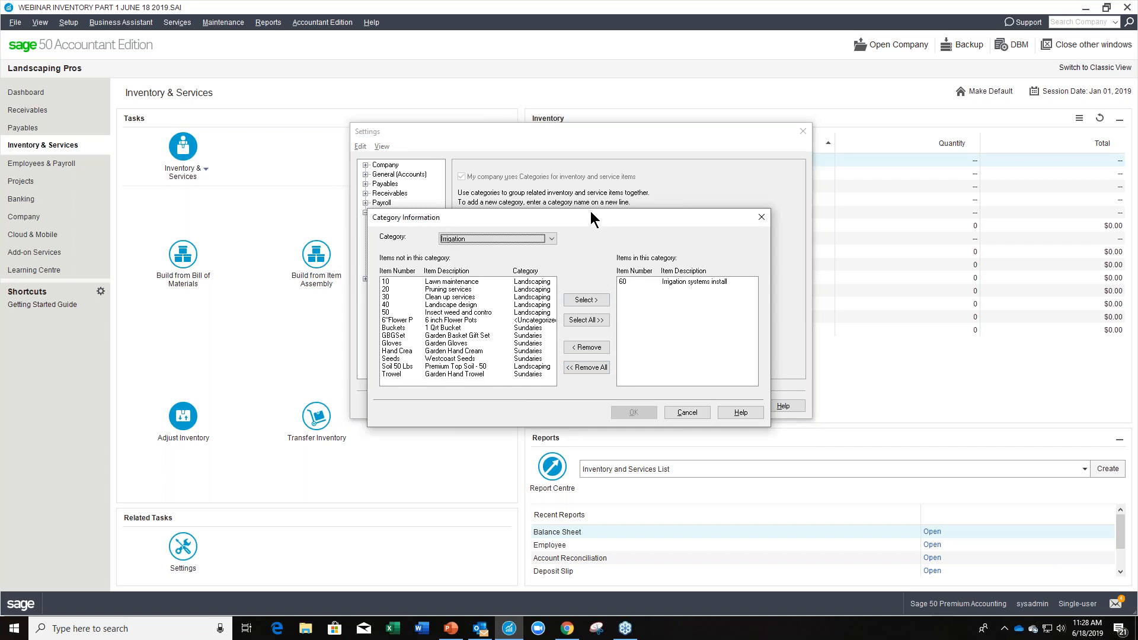
left_click_drag(588, 218, 581, 147)
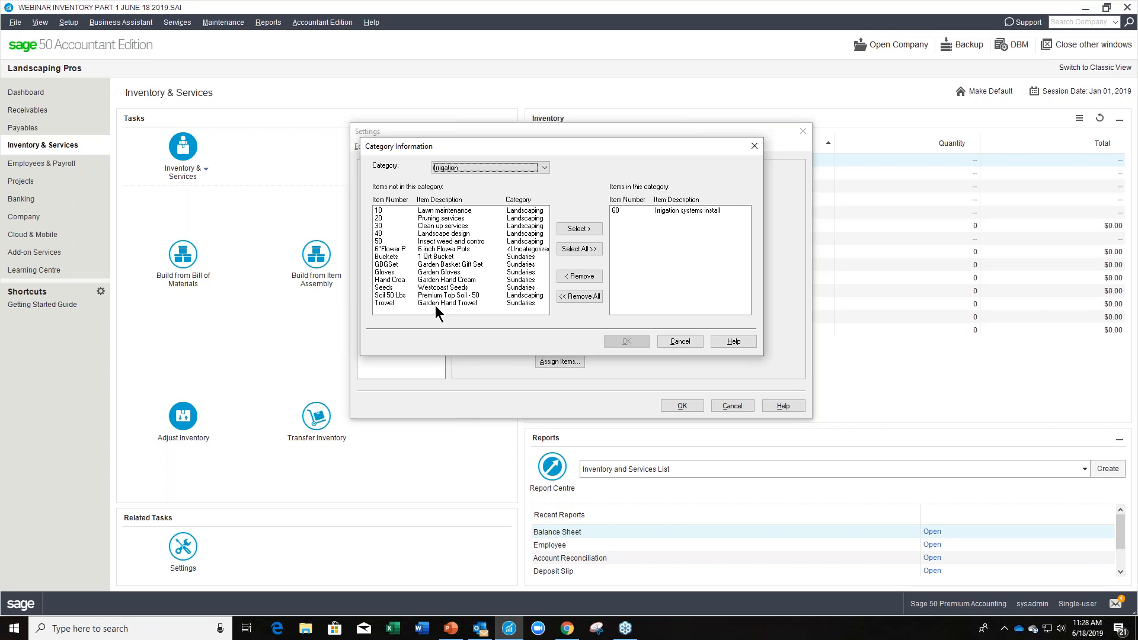
left_click(461, 242)
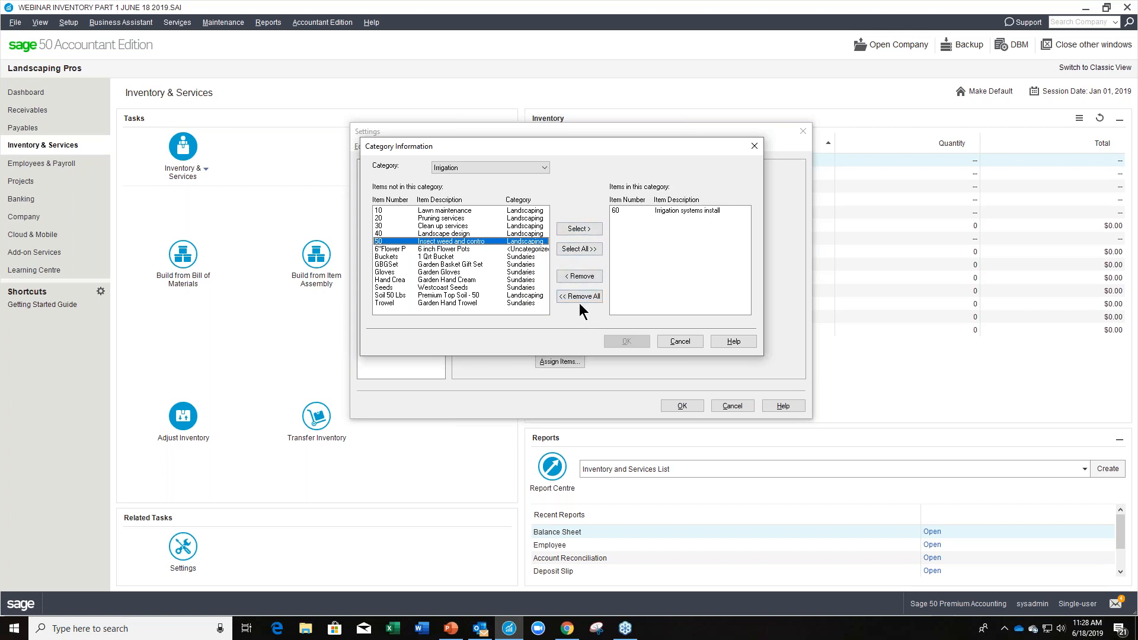
left_click(672, 346)
Assign the 6 inch Flower Pots item to the Sundaries category and accept the assignment.
left_click(474, 259)
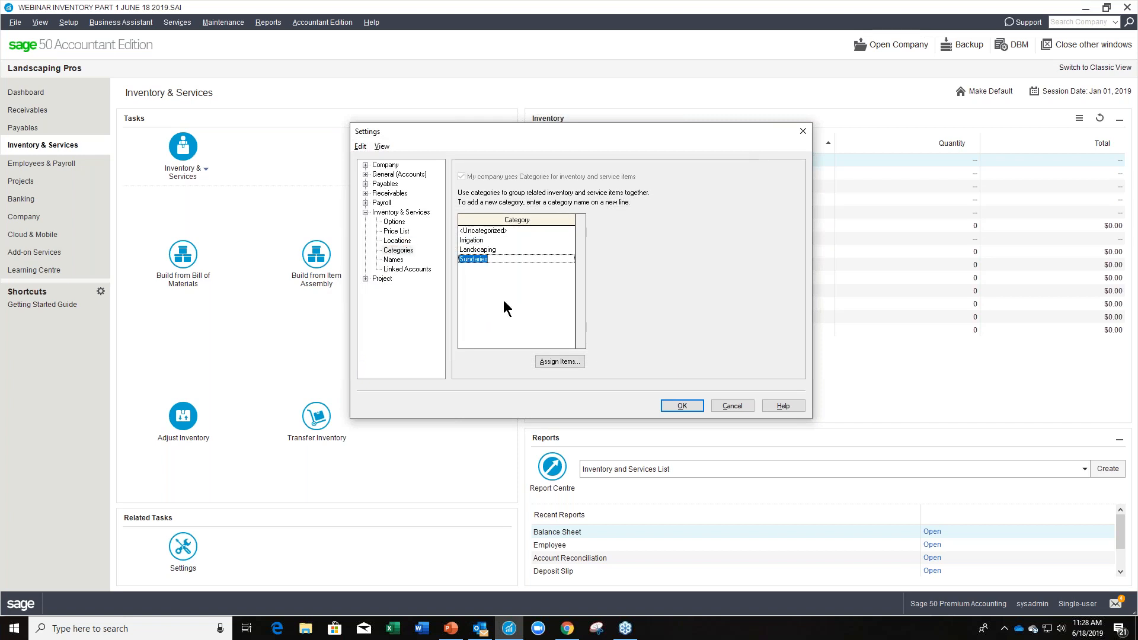
left_click(571, 360)
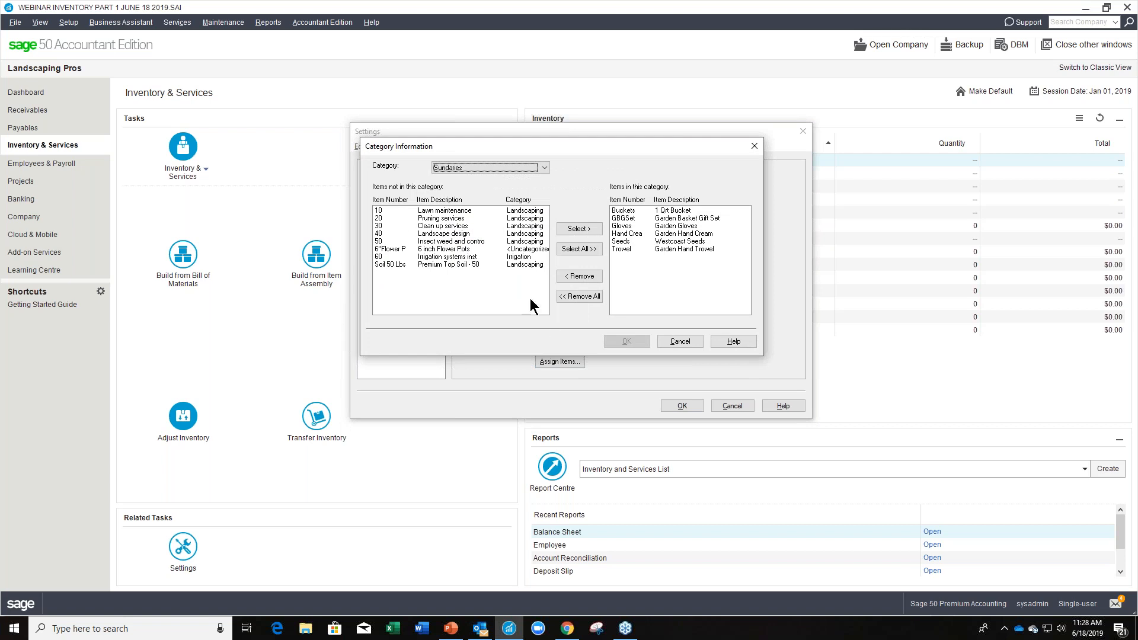
left_click(462, 249)
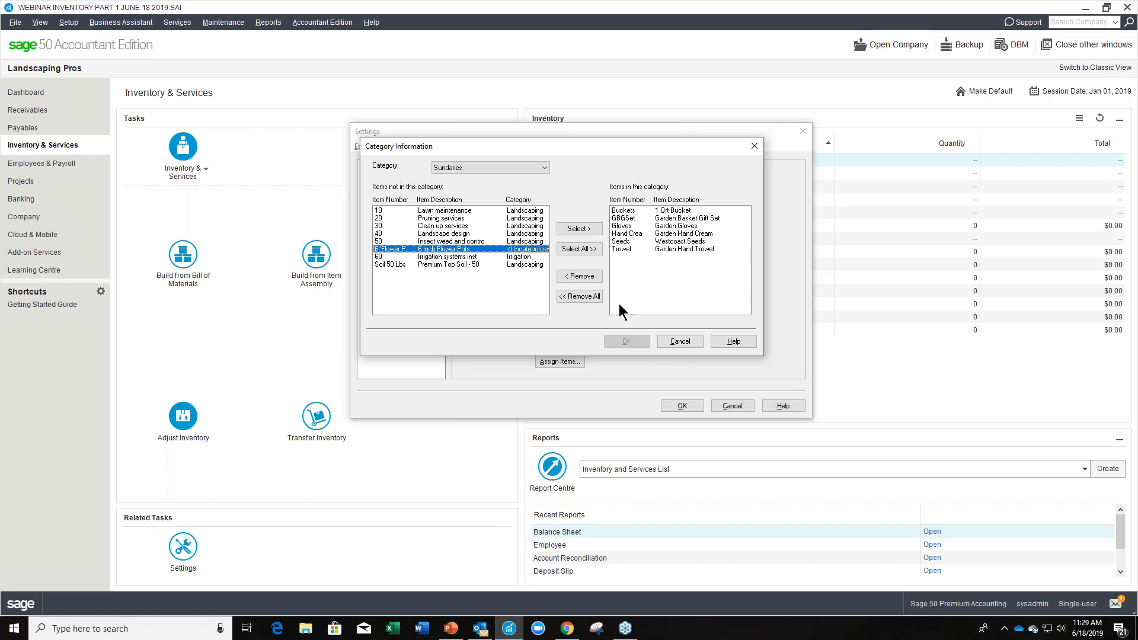
left_click(580, 228)
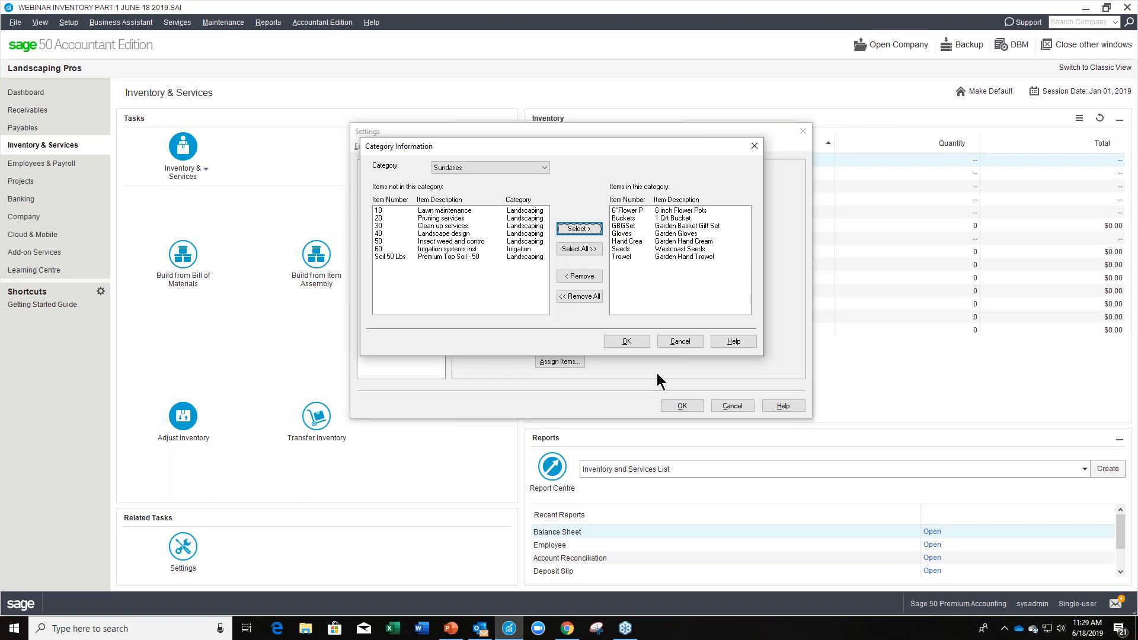
left_click(633, 342)
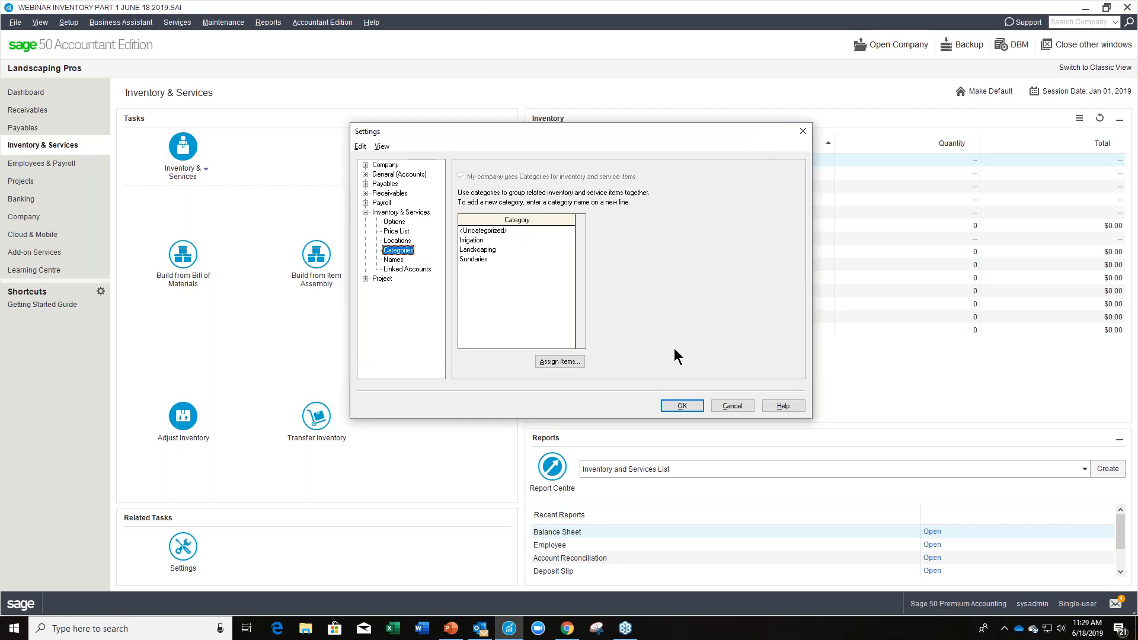
Review the additional info field names and the linked accounts for Inventory & Services, and accept the settings.
left_click(388, 260)
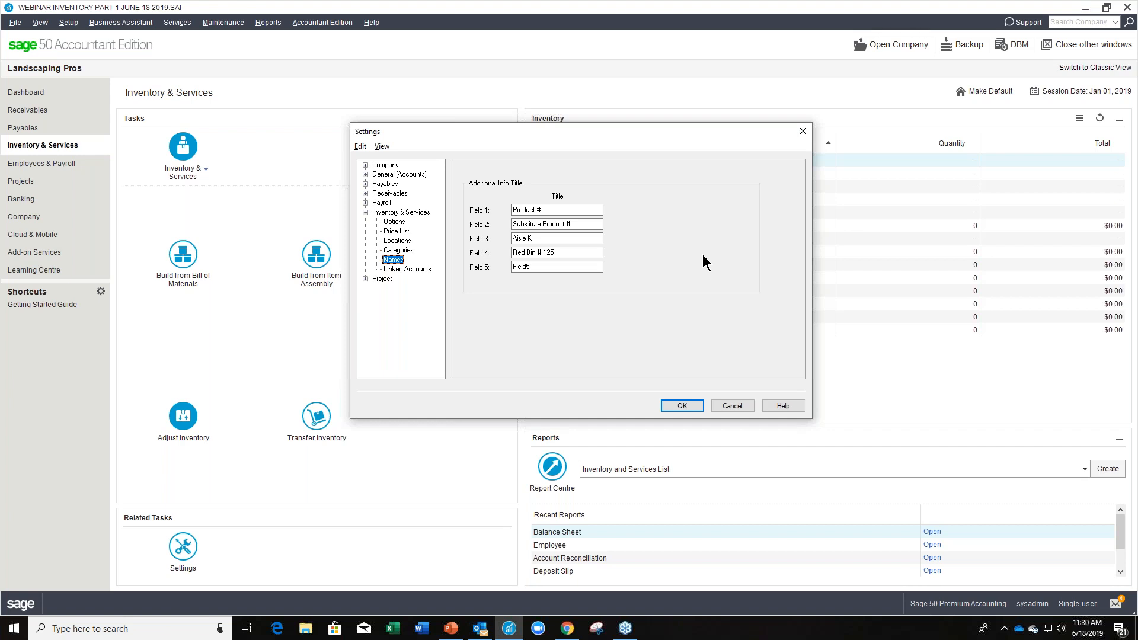
left_click(531, 267)
double_click(532, 267)
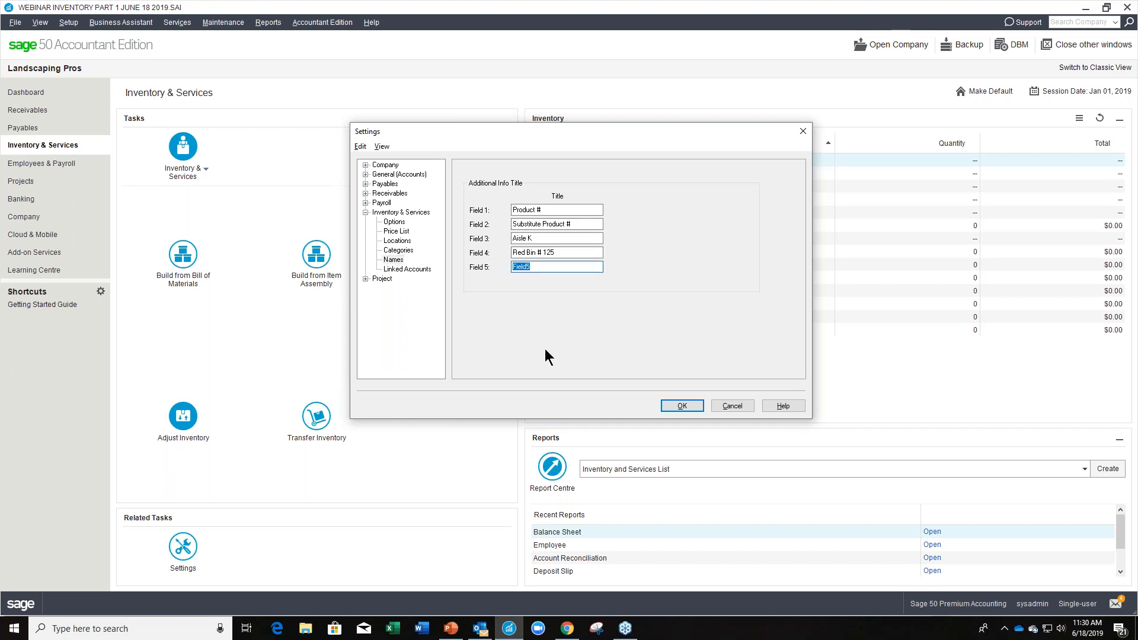
left_click(422, 270)
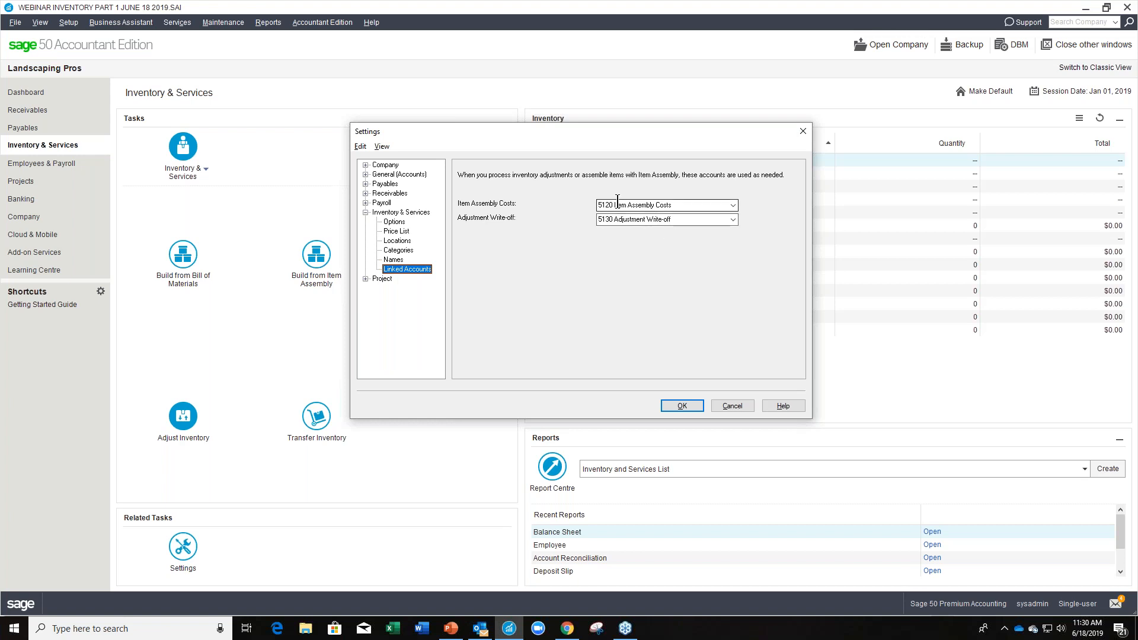
left_click(684, 207)
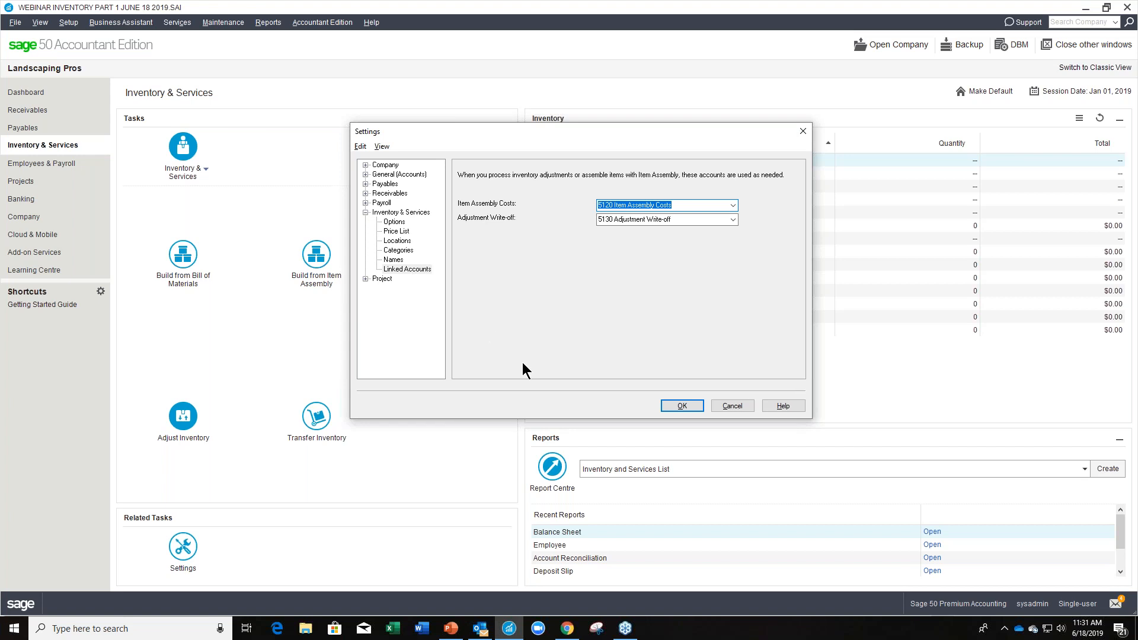
left_click(682, 407)
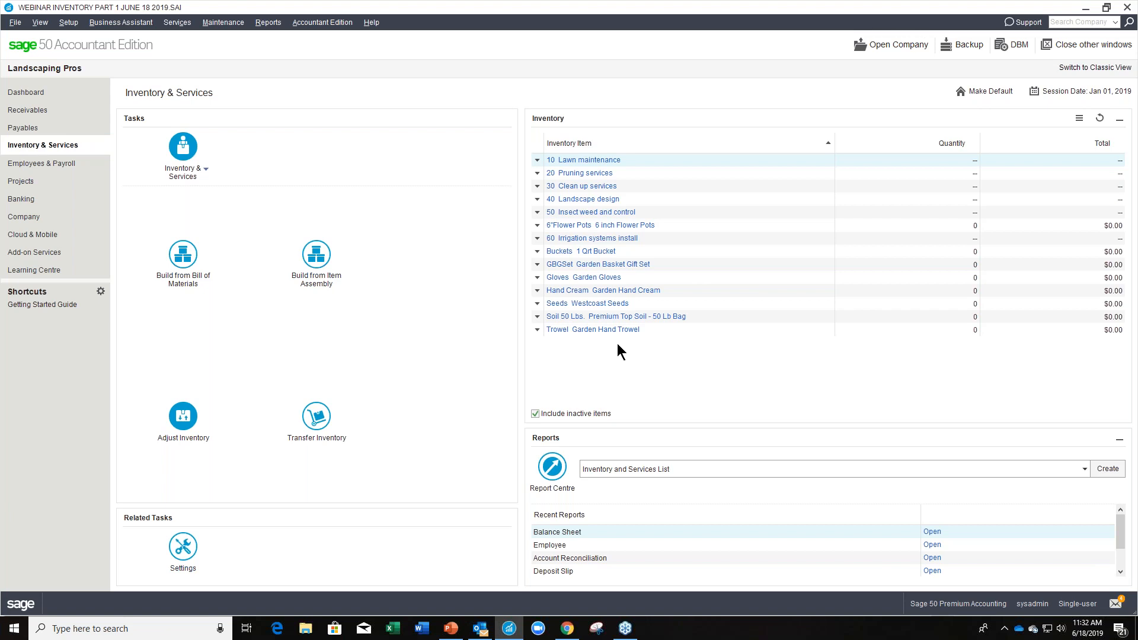
Start a new Inventory & Services record, compare the linked accounts for both item types, and leave the type as Inventory.
left_click(207, 176)
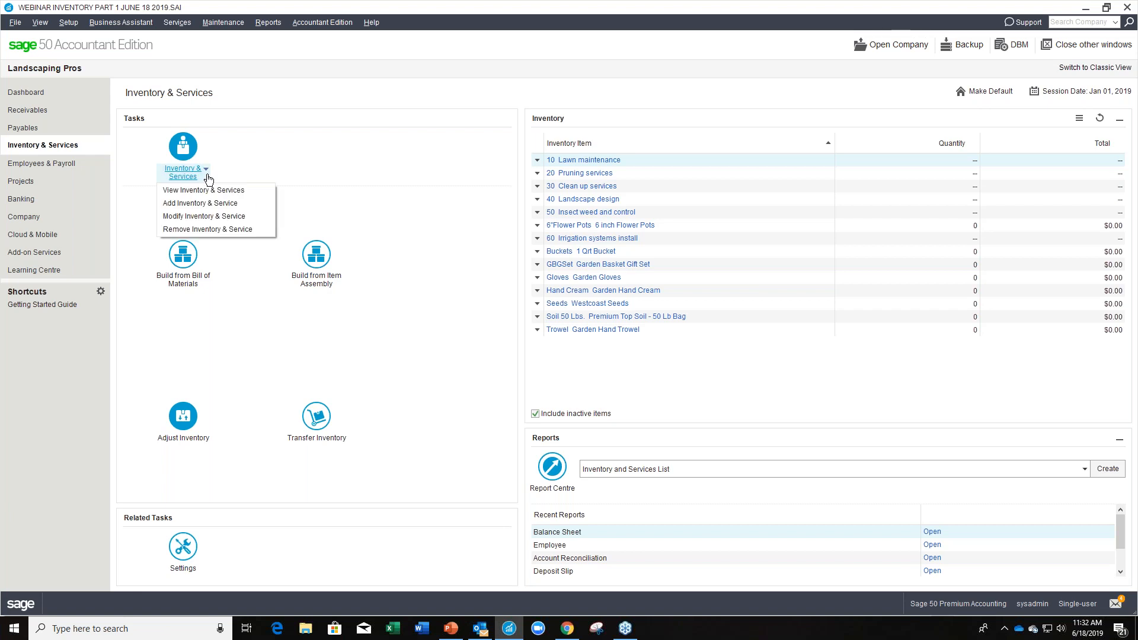
left_click(256, 205)
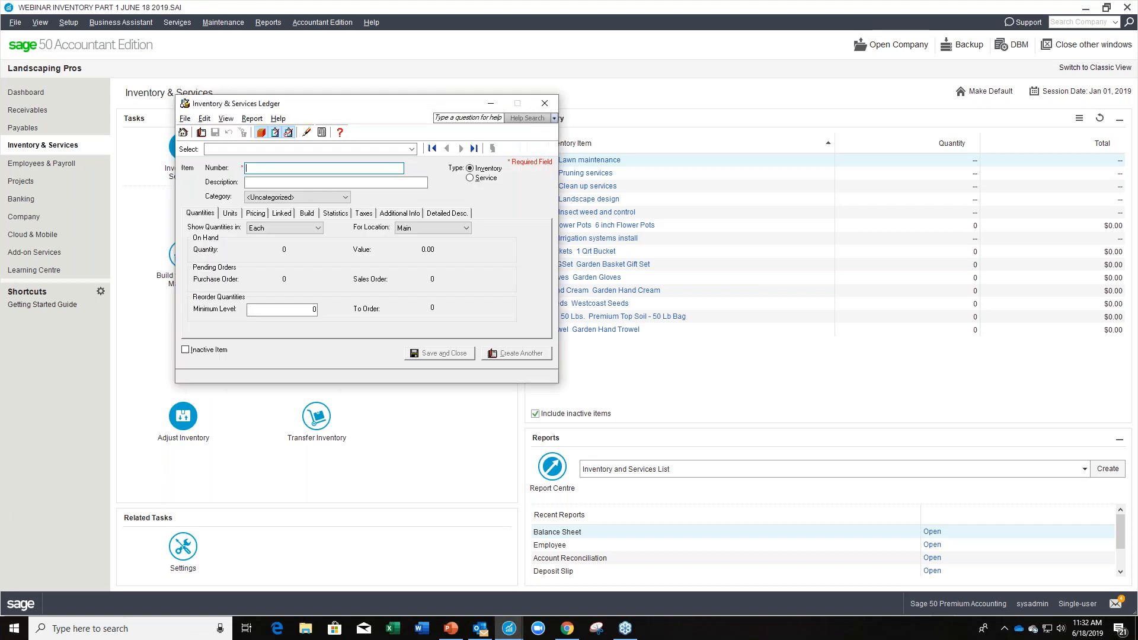
left_click_drag(353, 109, 559, 161)
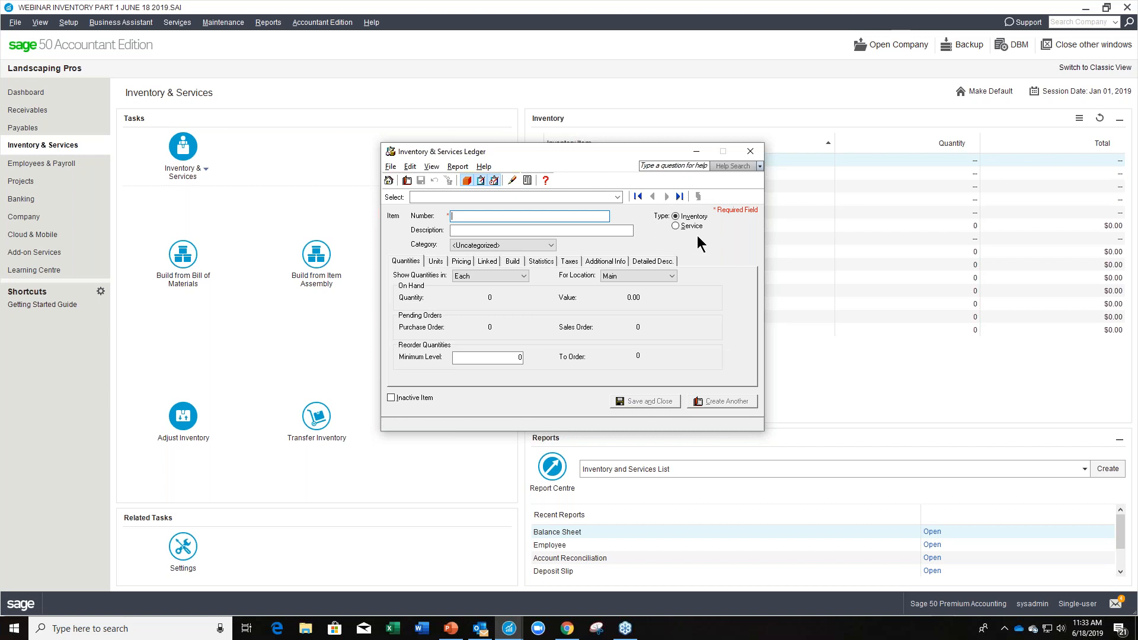
left_click(492, 261)
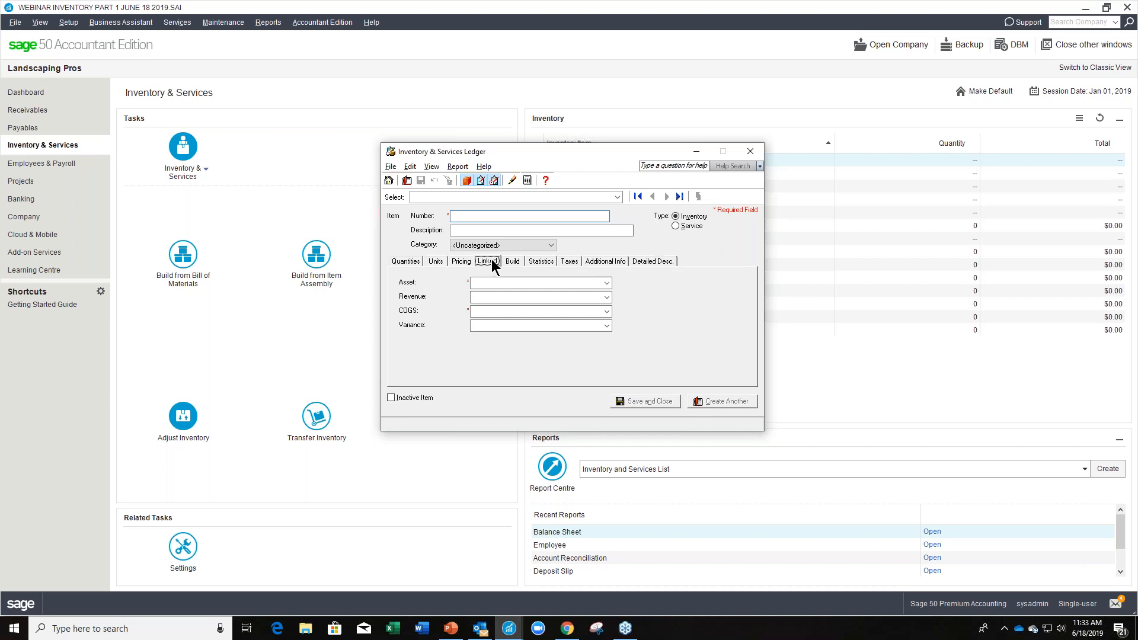
left_click(675, 226)
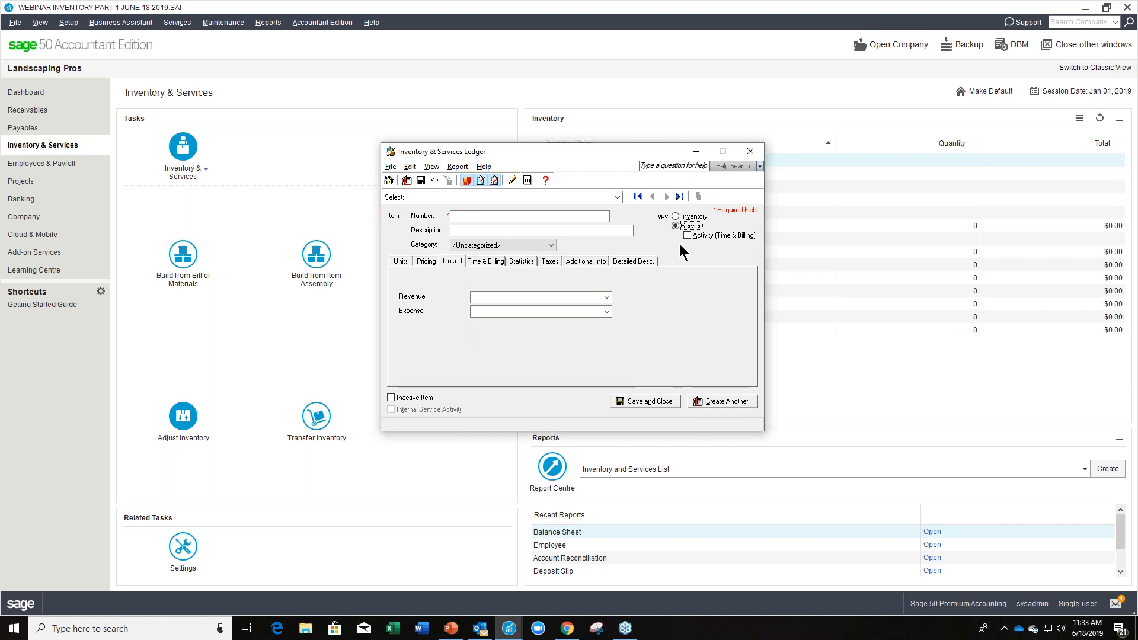
left_click(675, 216)
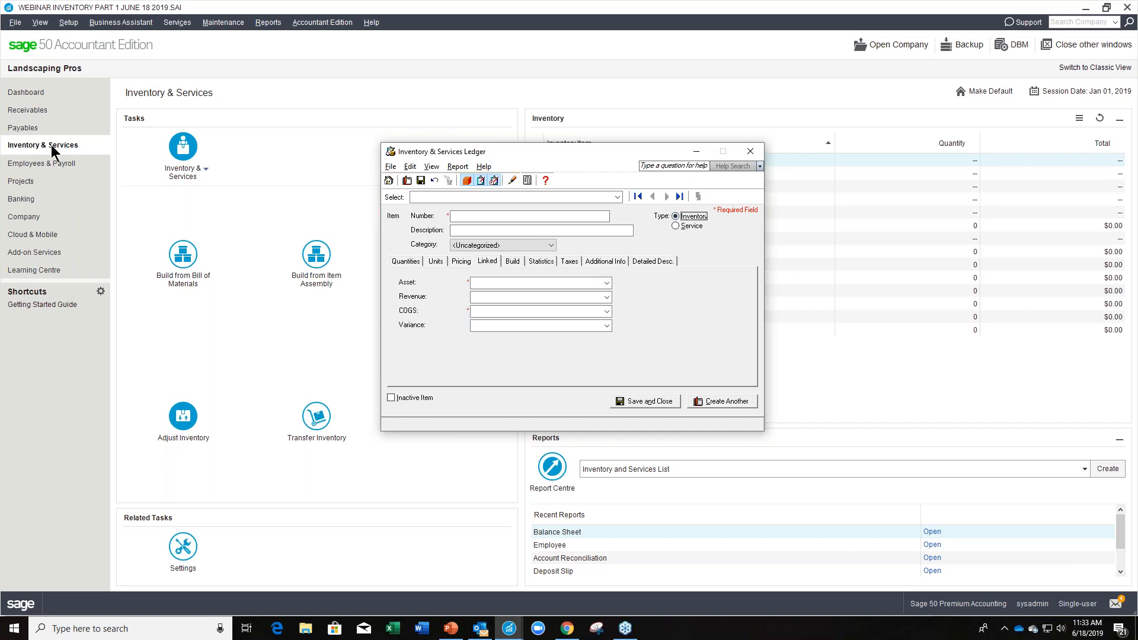
Enter Soil 25 Lbs as the new item's number.
left_click(473, 219)
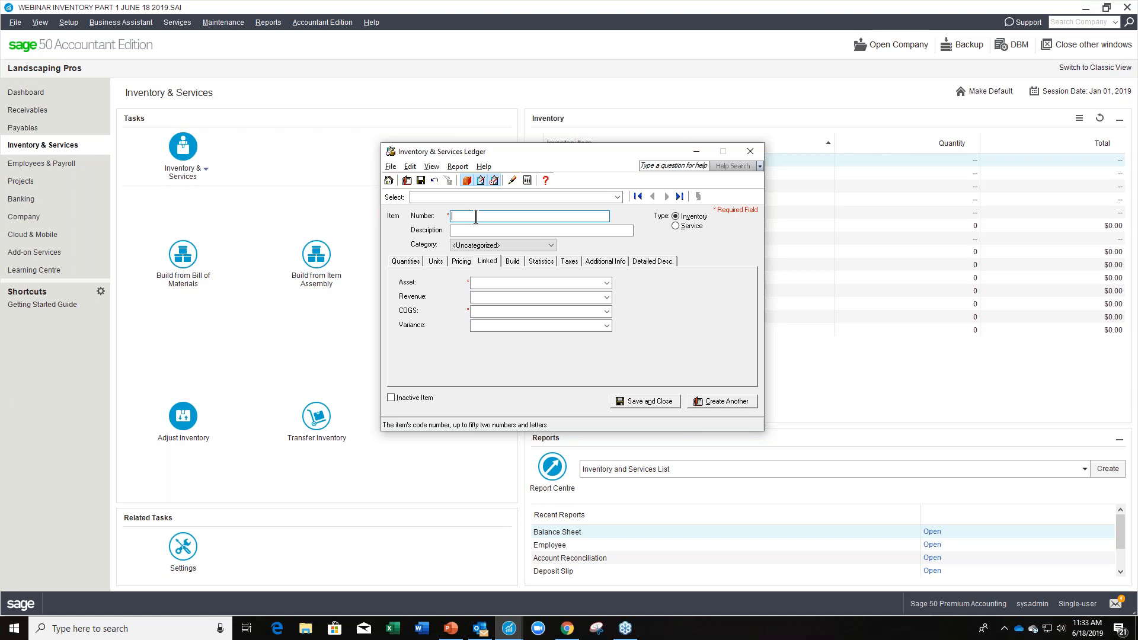
type("Soil 25 Lbs")
key("Tab")
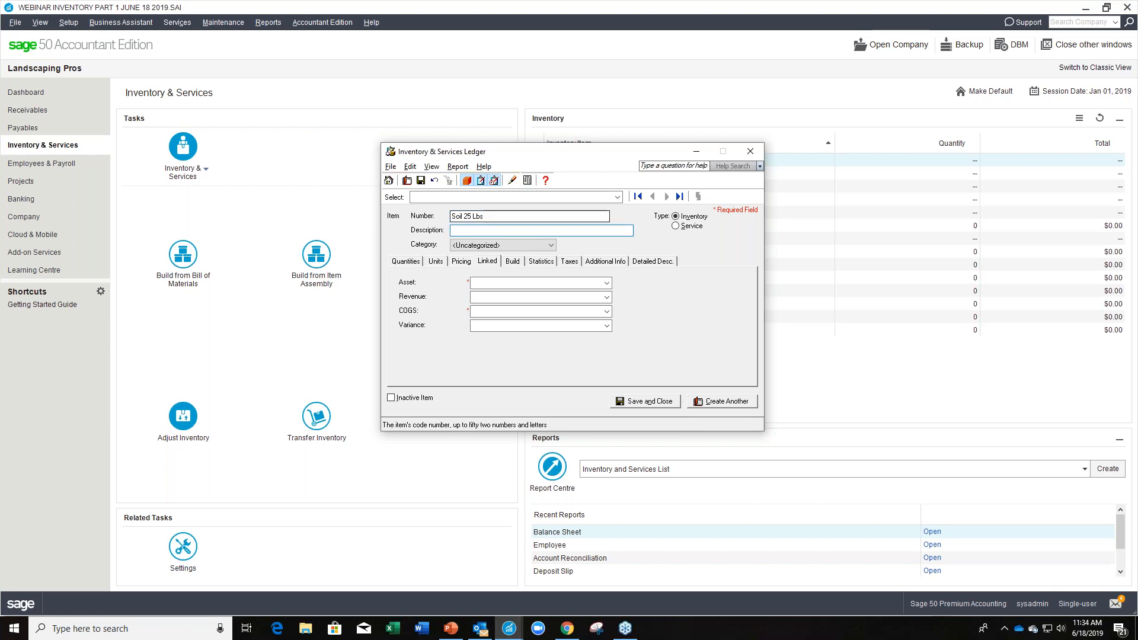
Describe the new item as Premium Top Soil - 25 Lbs Bag.
type("Premium Top Soil - 25 Lbs Bag")
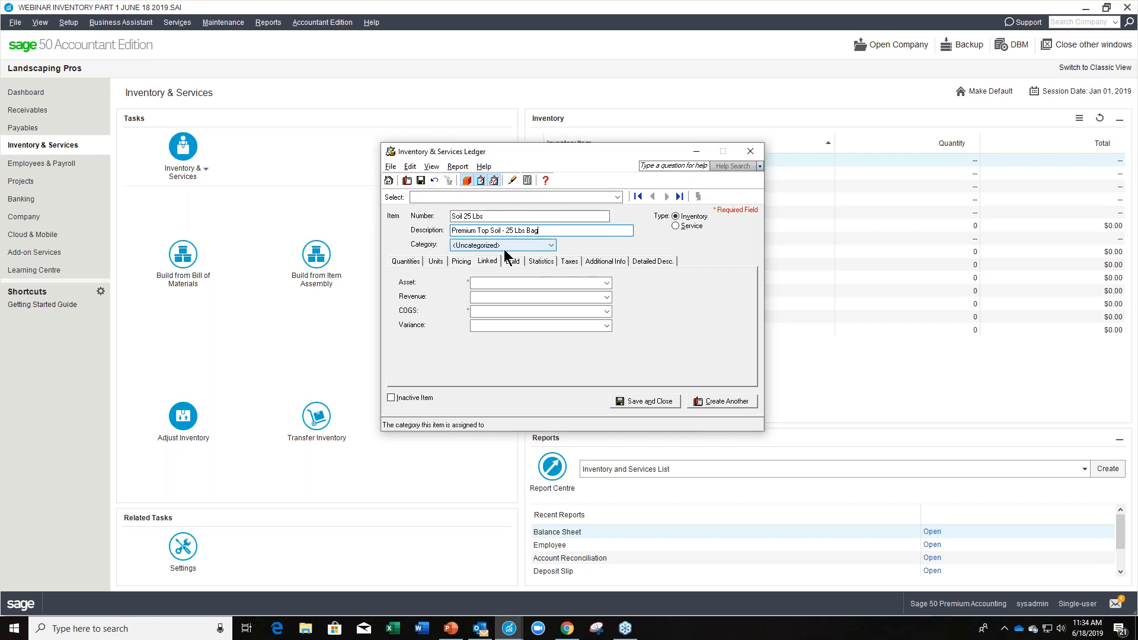
Put the new soil item in the Landscaping category and bring up its quantities information.
left_click(550, 246)
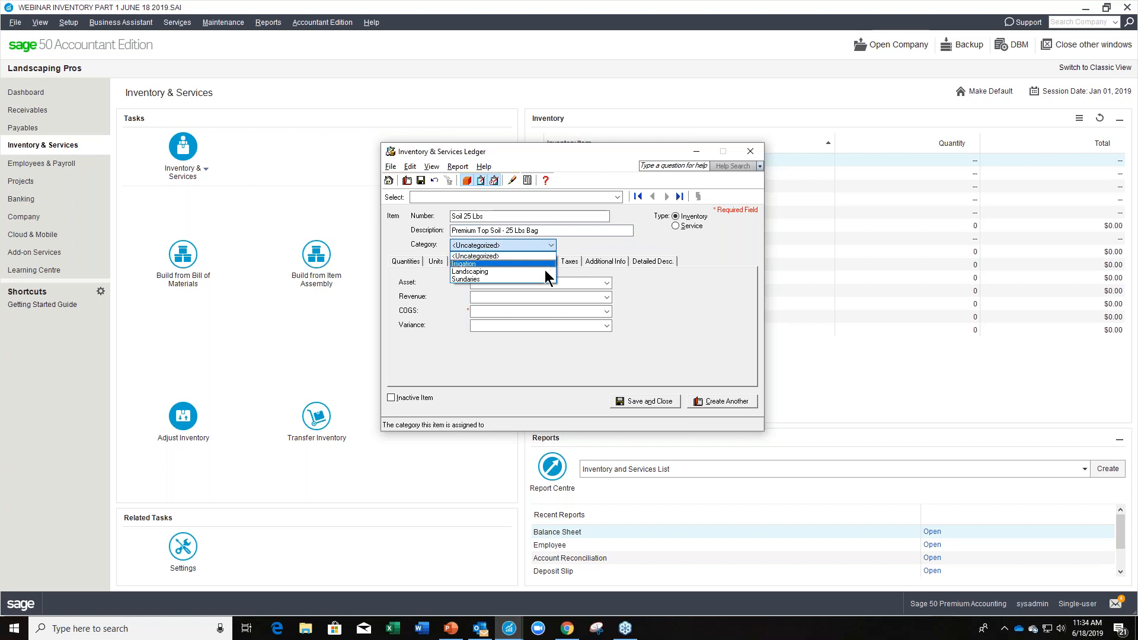
left_click(545, 272)
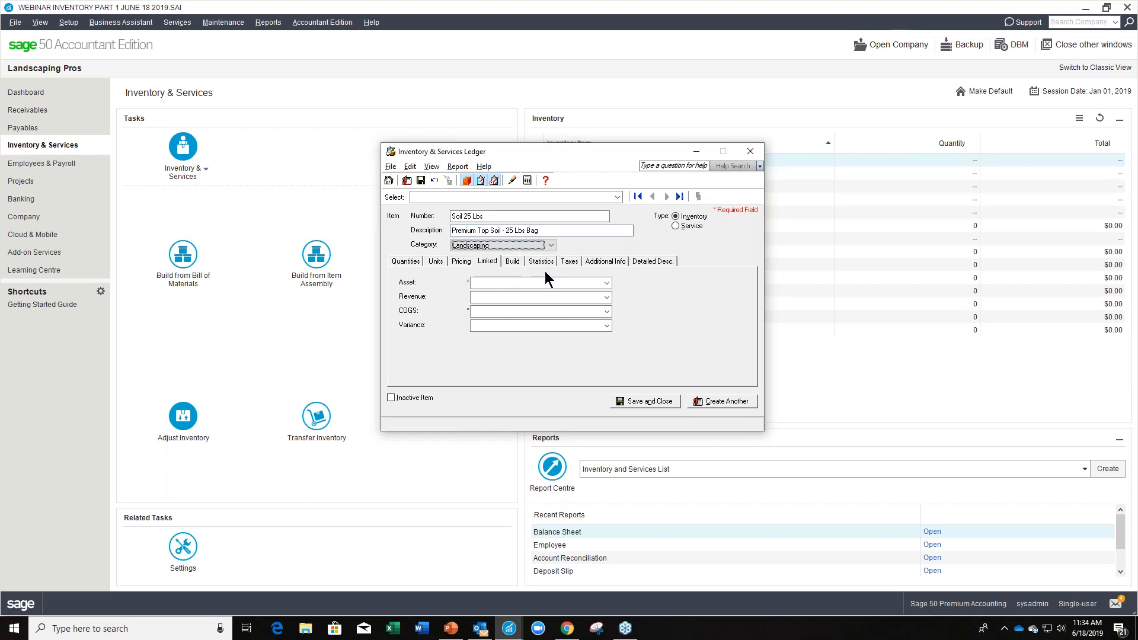
left_click(406, 261)
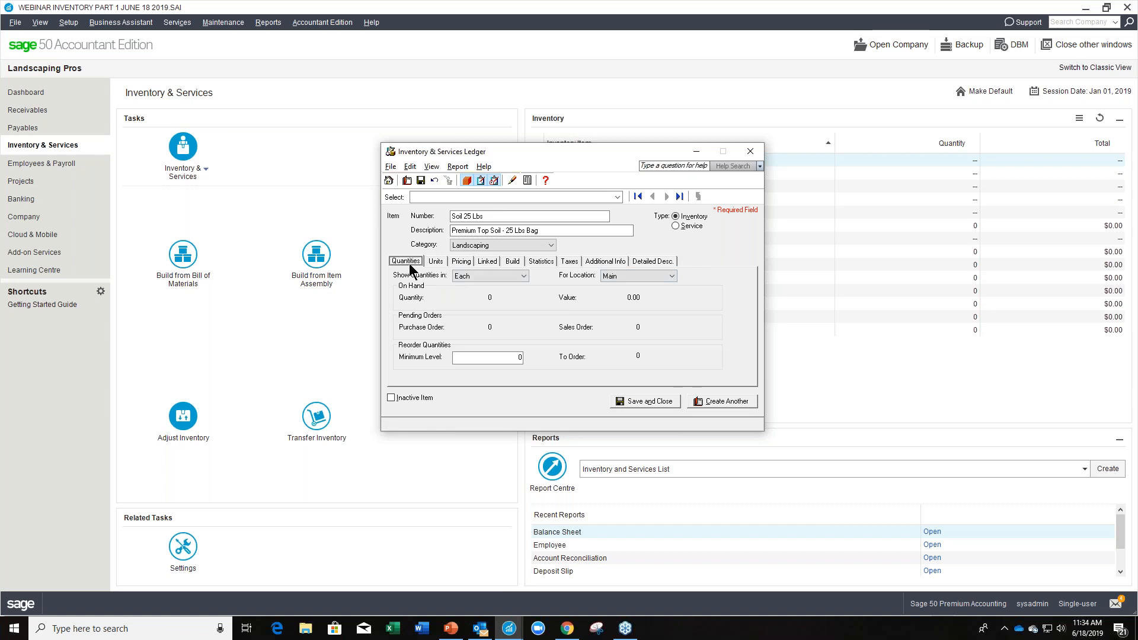
Set the soil item's stocking unit of measure to Bag.
left_click(523, 275)
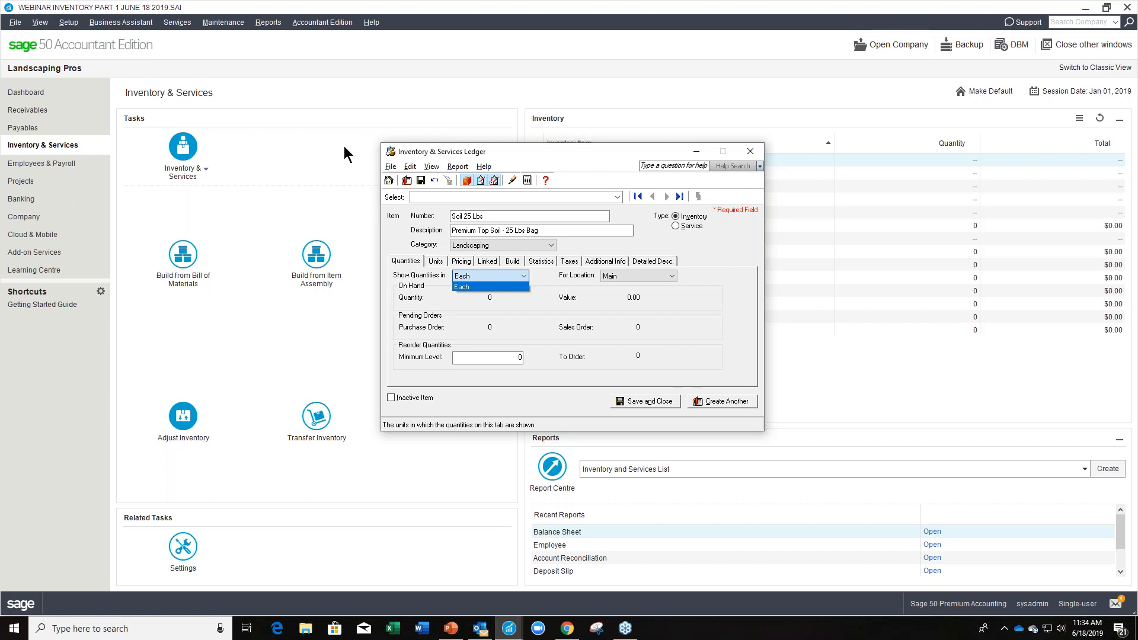
left_click(439, 268)
left_click(437, 262)
left_click(524, 279)
left_click_drag(524, 279, 414, 288)
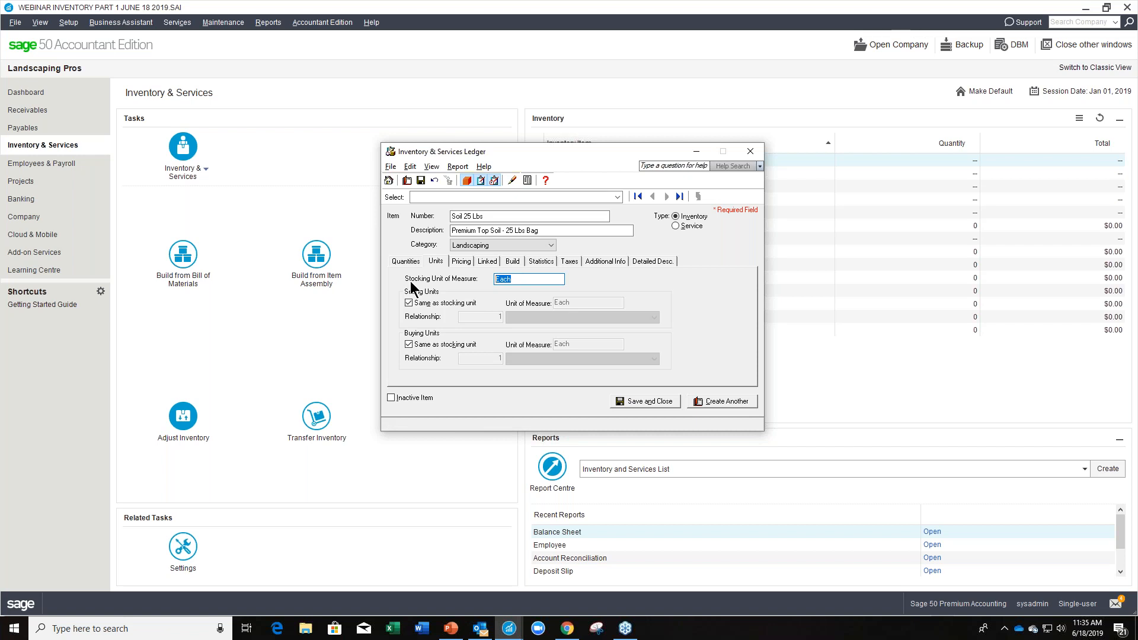
type("Bag")
key("Tab")
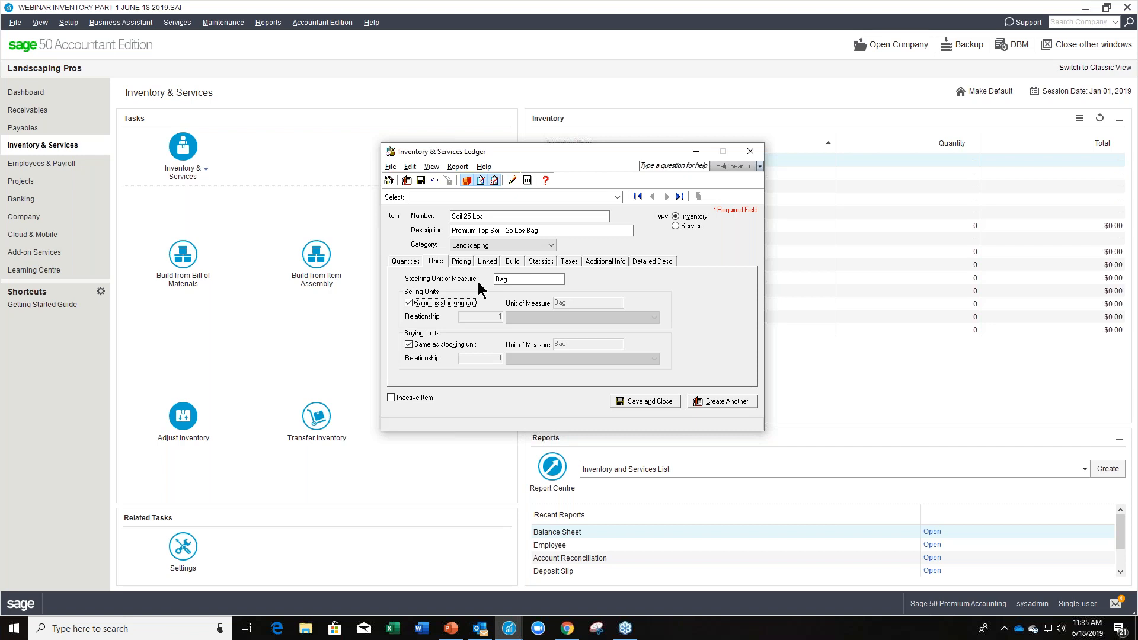
Examine the separate selling unit and relationship options, leaving the selling unit the same as the stocking unit.
left_click(511, 280)
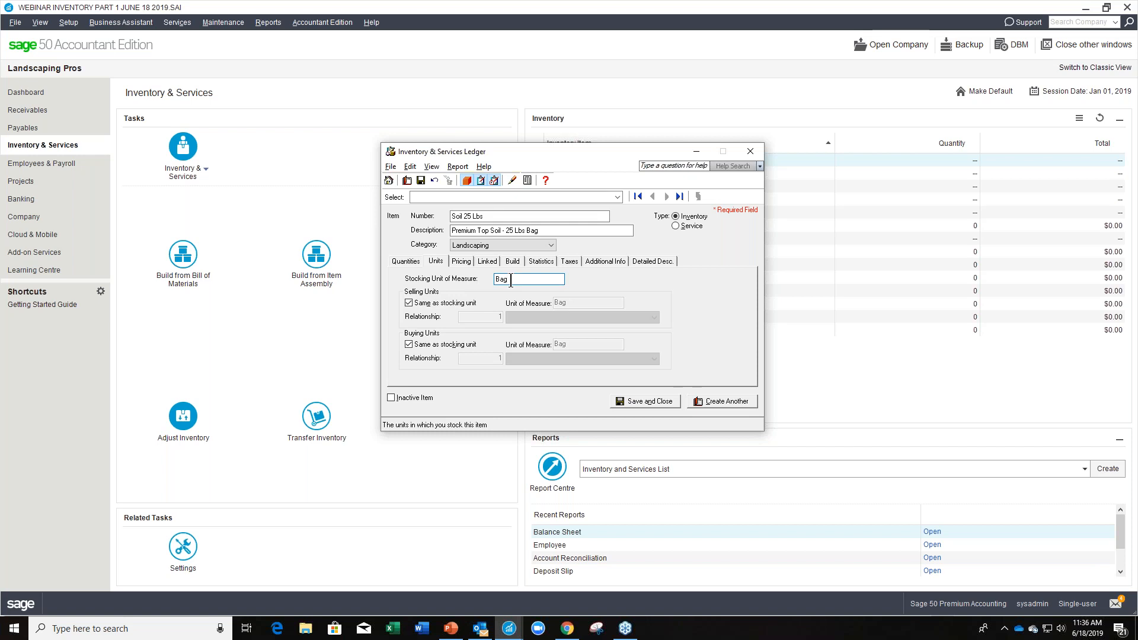
left_click(407, 302)
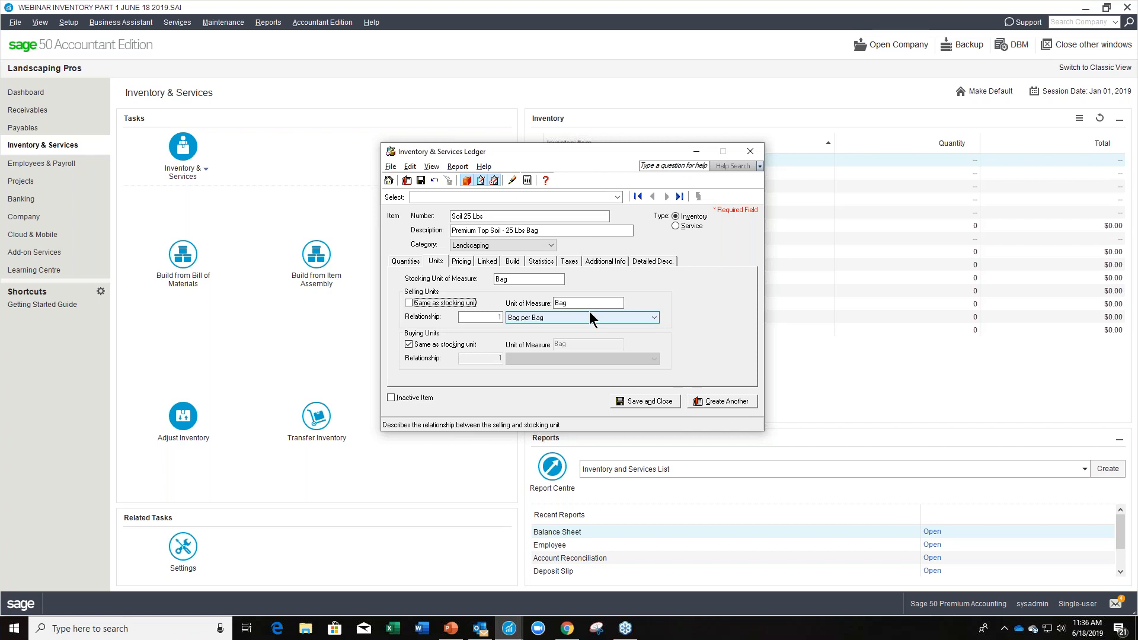
left_click(408, 303)
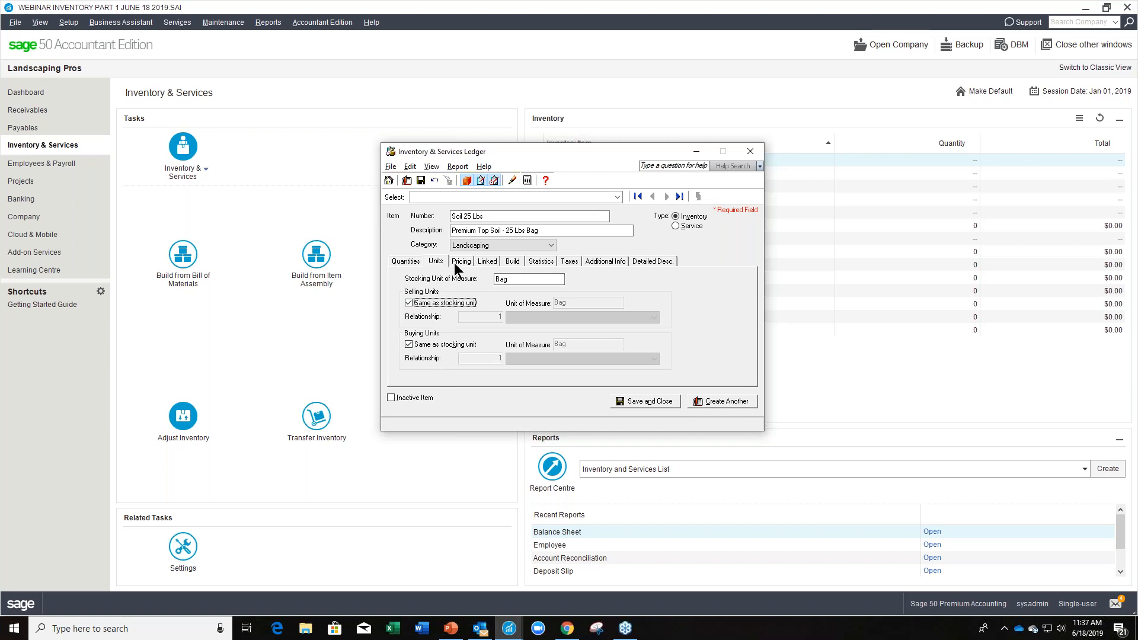
Show the item's quantities for All Locations.
left_click(406, 261)
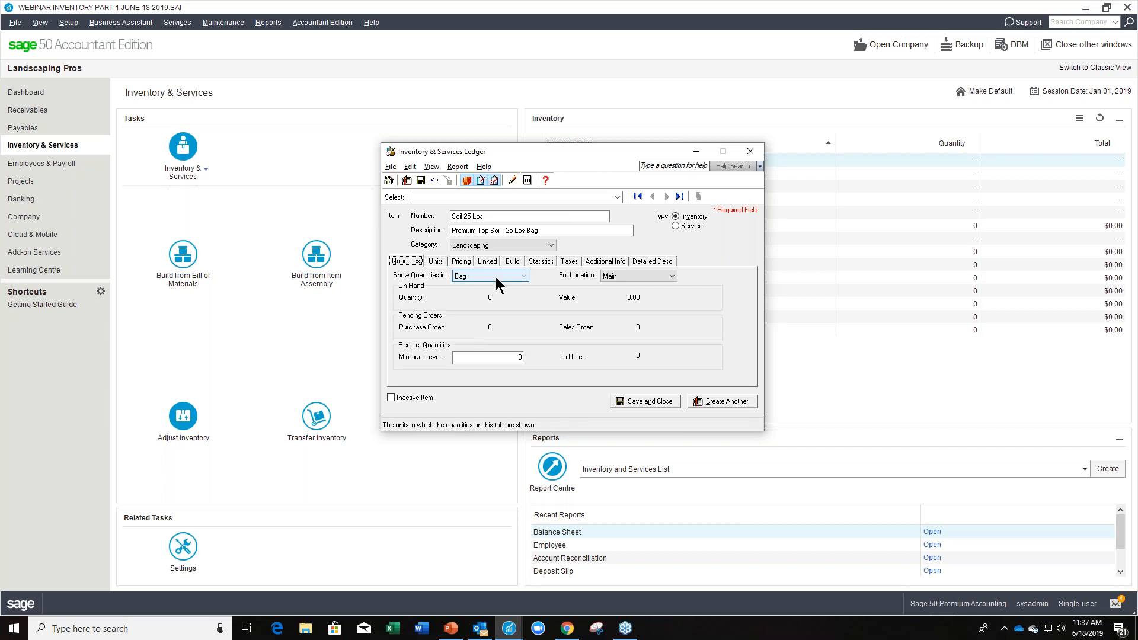
left_click(671, 276)
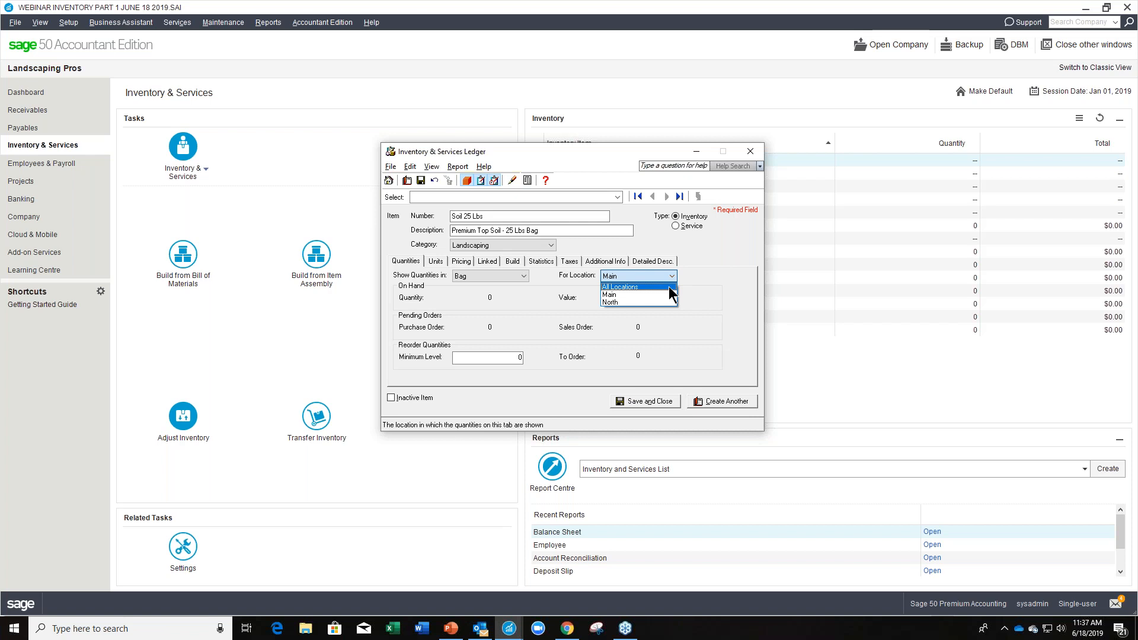
left_click(669, 287)
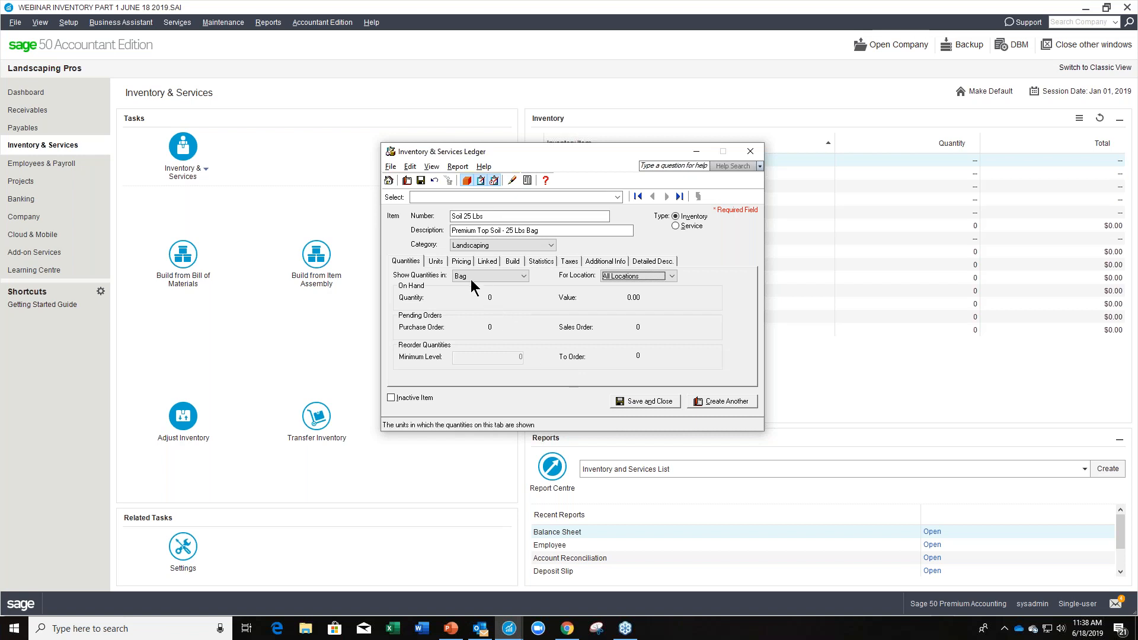
Set the item's Regular selling price in Canadian Dollars to 12.00.
left_click(436, 262)
left_click(462, 262)
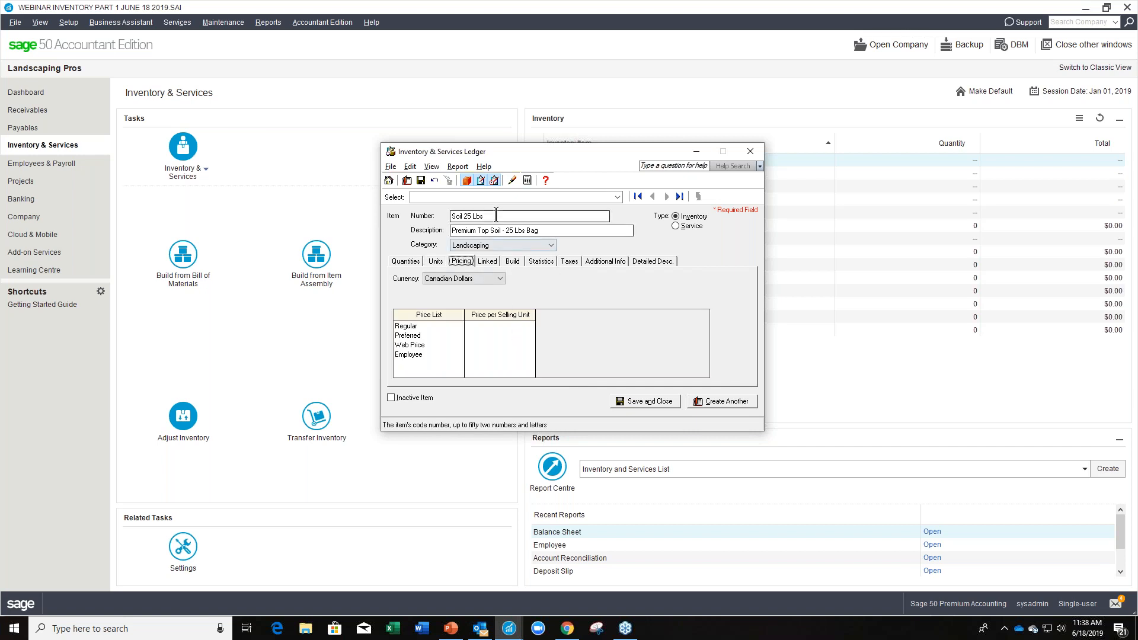
left_click(508, 326)
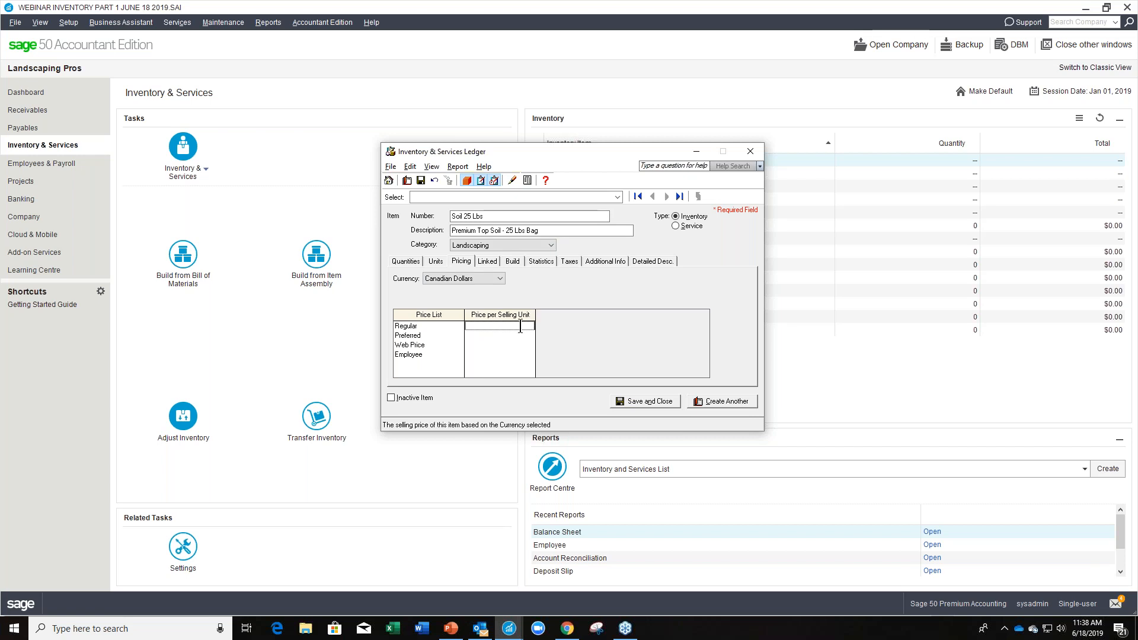
type("12.00")
key("Tab")
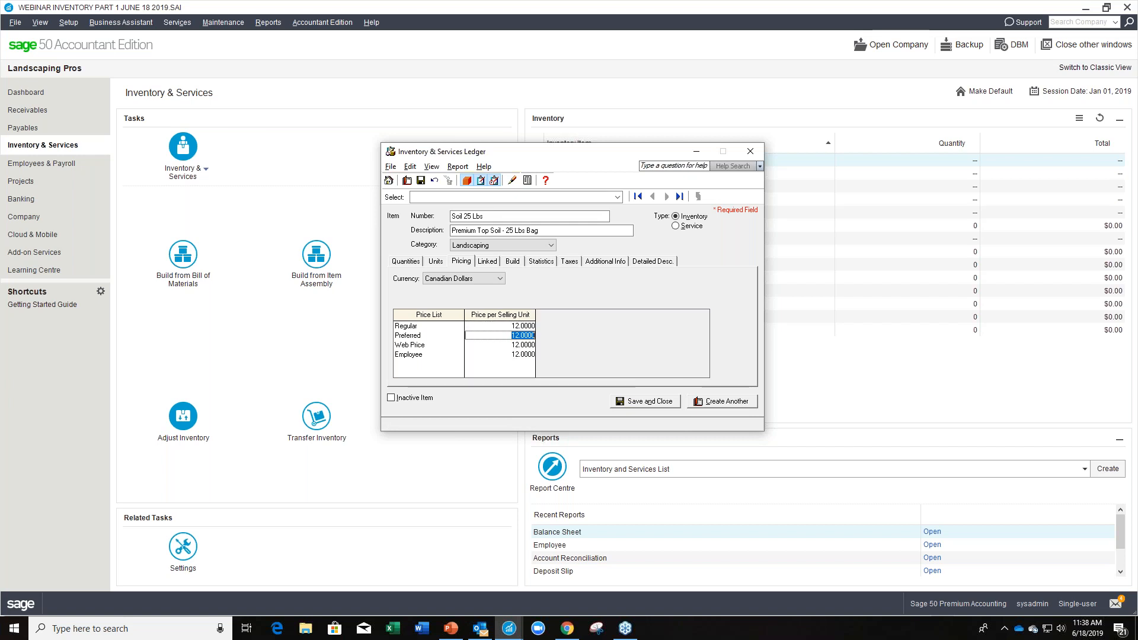
Clear the Canadian Web Price and set the Employee price to 10.80.
left_click(508, 344)
key("BackSpace")
key("Tab")
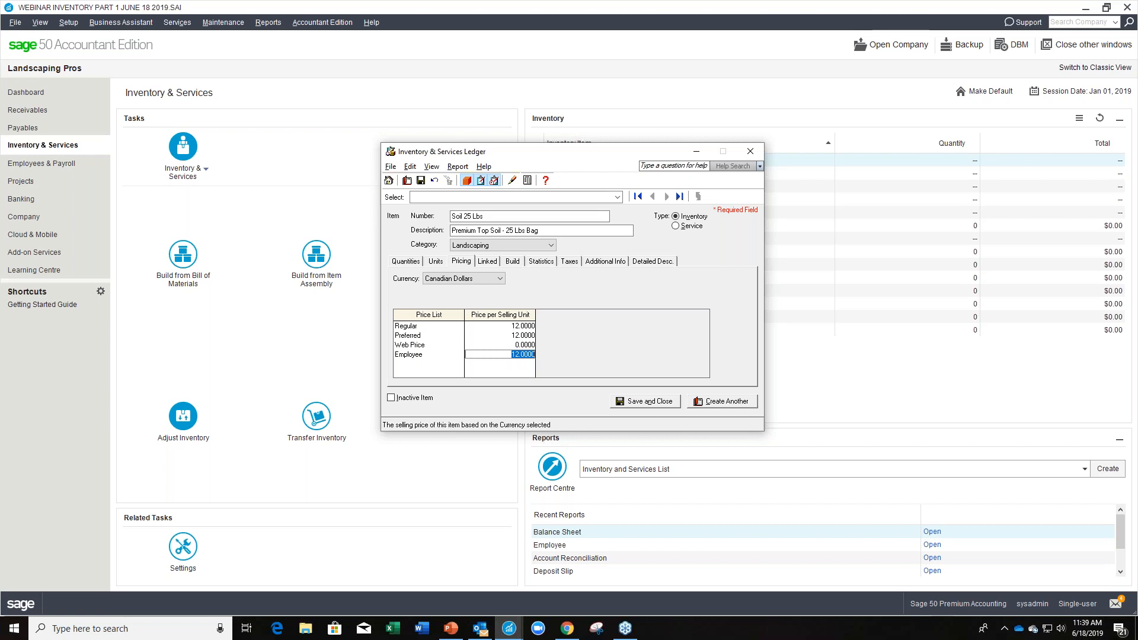
type("11.8")
key("Tab")
left_click(517, 354)
double_click(519, 355)
type("10.8")
key("Tab")
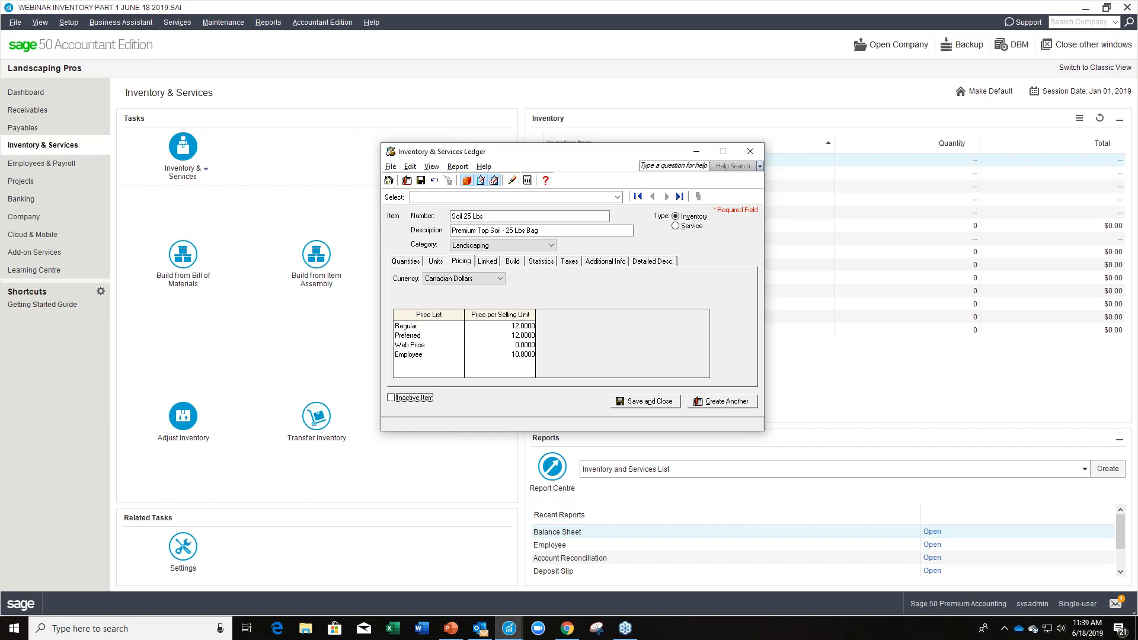
Switch the pricing currency to United States Dollars and use Fixed Price for the Regular, Preferred, Web Price and Employee lists.
left_click(499, 282)
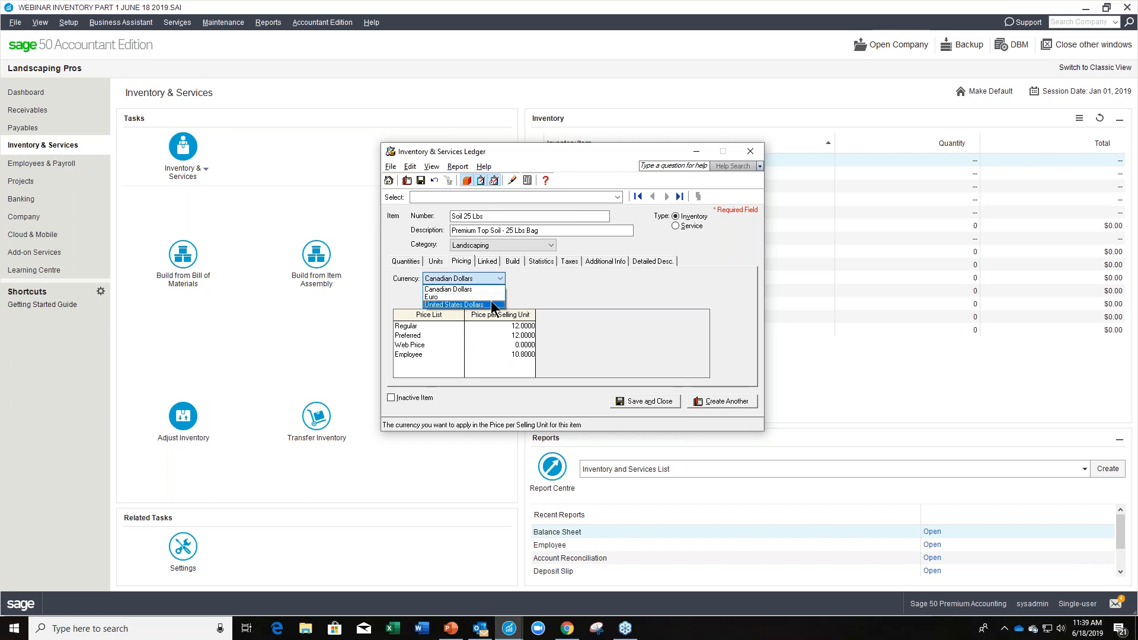
left_click(491, 303)
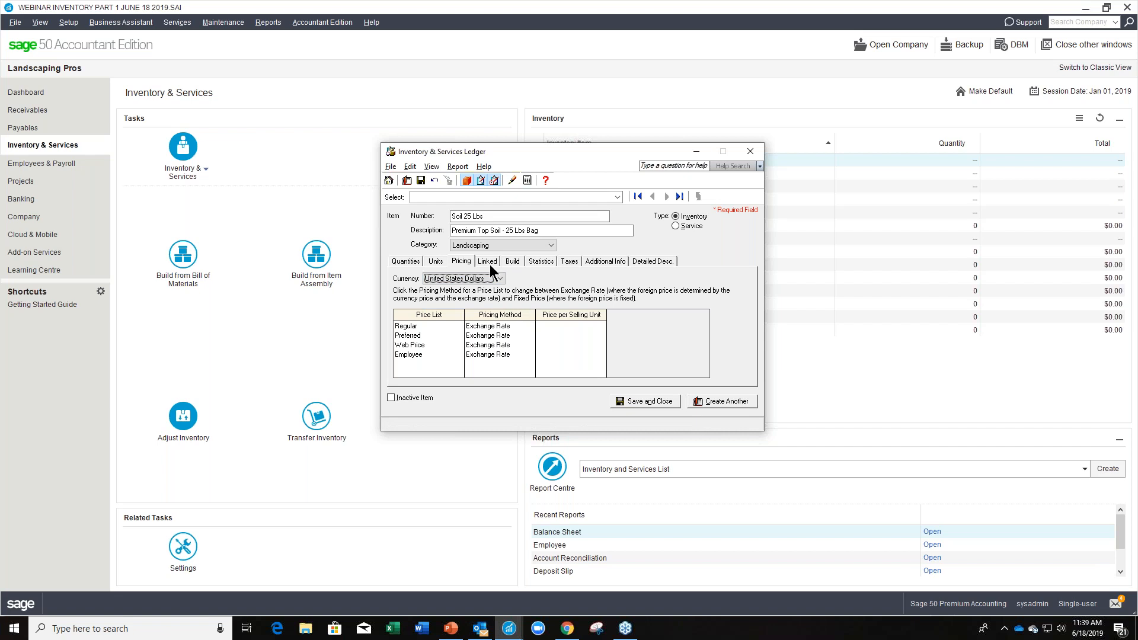
left_click(513, 326)
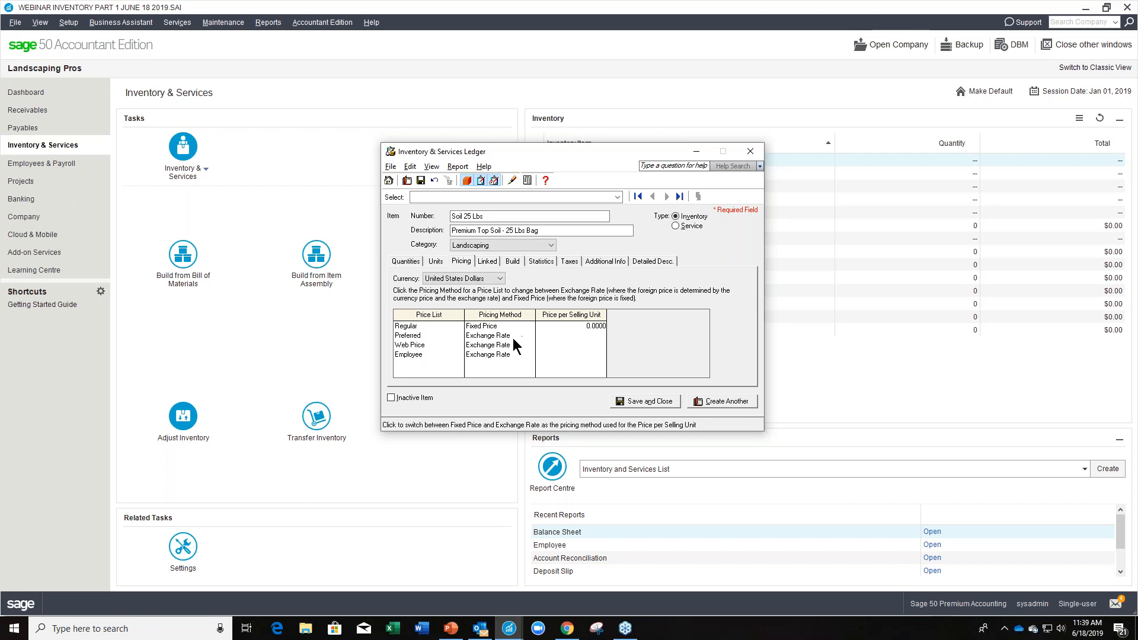
left_click(513, 335)
left_click(515, 344)
left_click(514, 353)
Set the fixed US dollar prices to 12.00 for Regular, 11.00 for Preferred and 10.80 for Employee.
left_click(596, 325)
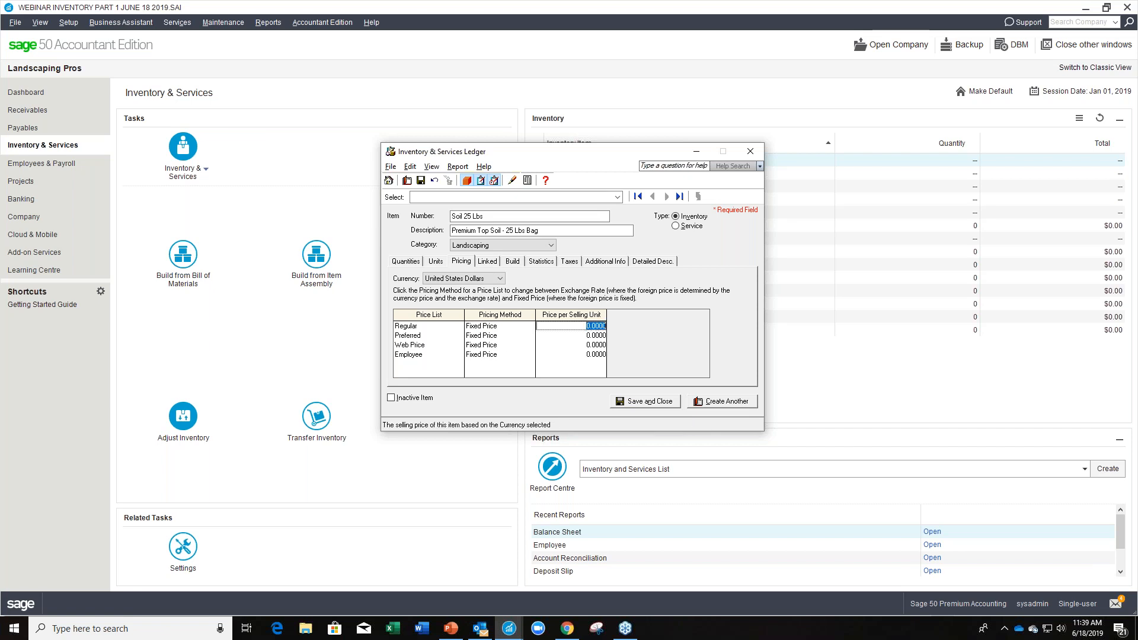
type("12.00")
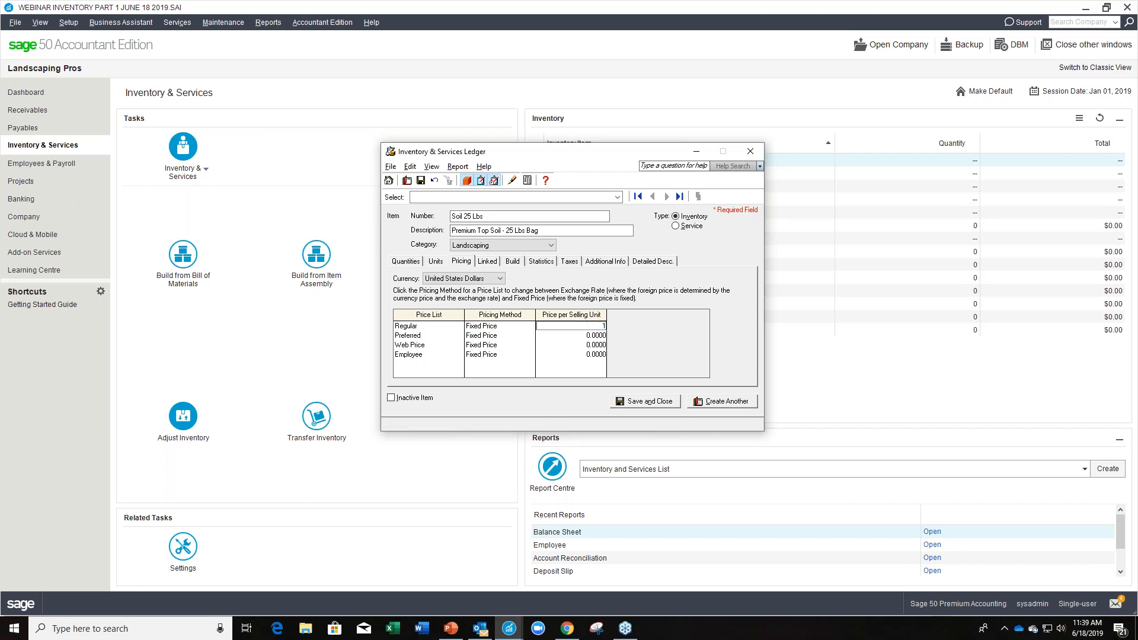
key("Tab")
key("Tab")
type("11.00")
key("Tab")
key("Tab")
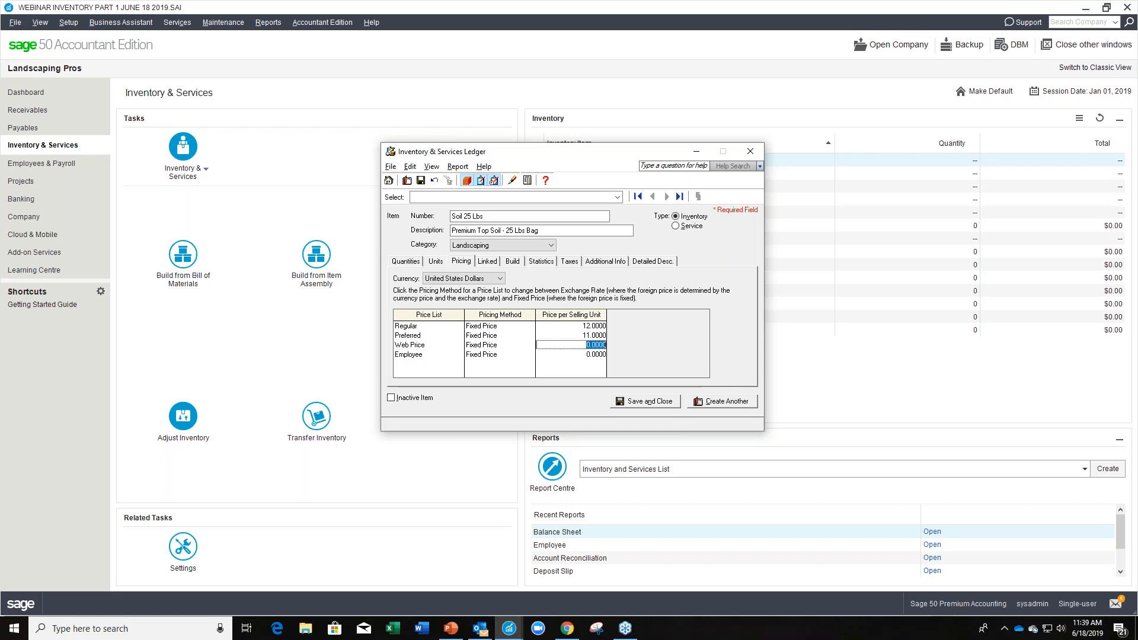
key("Tab")
key("Tab")
type("10.80")
key("Tab")
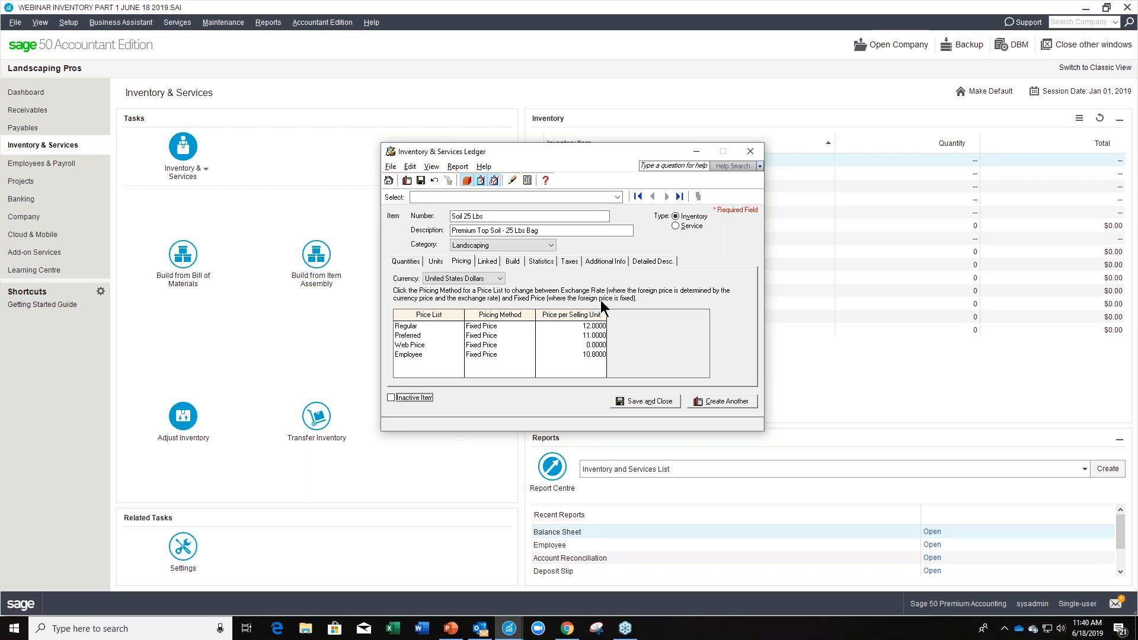
Link the item's asset account to 1520 Landscaping Materials.
left_click(496, 262)
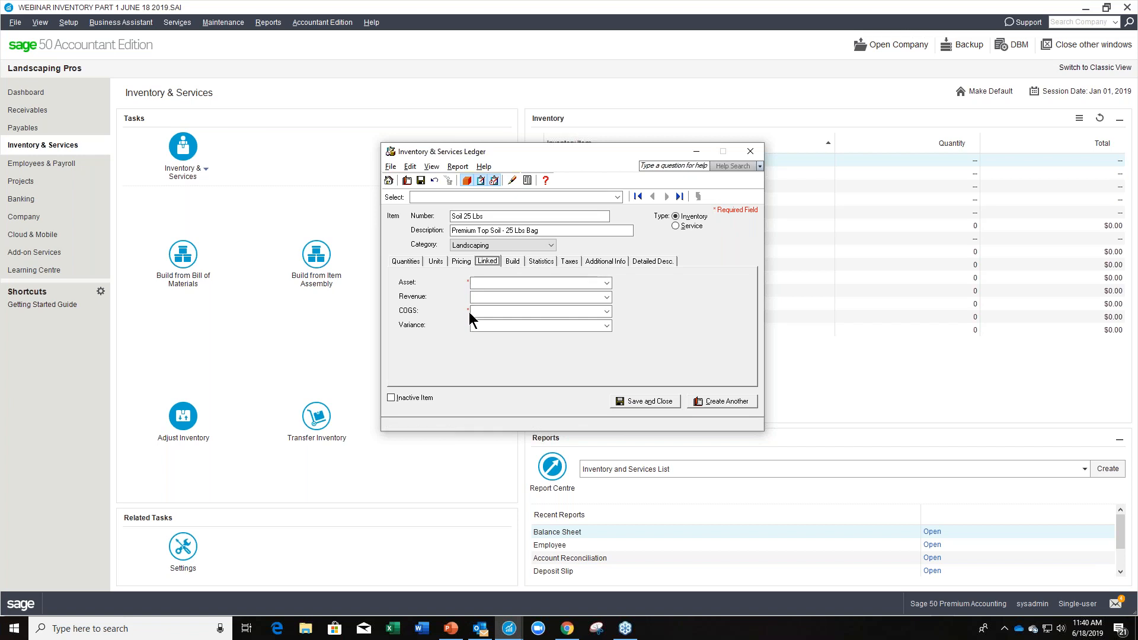
left_click(481, 283)
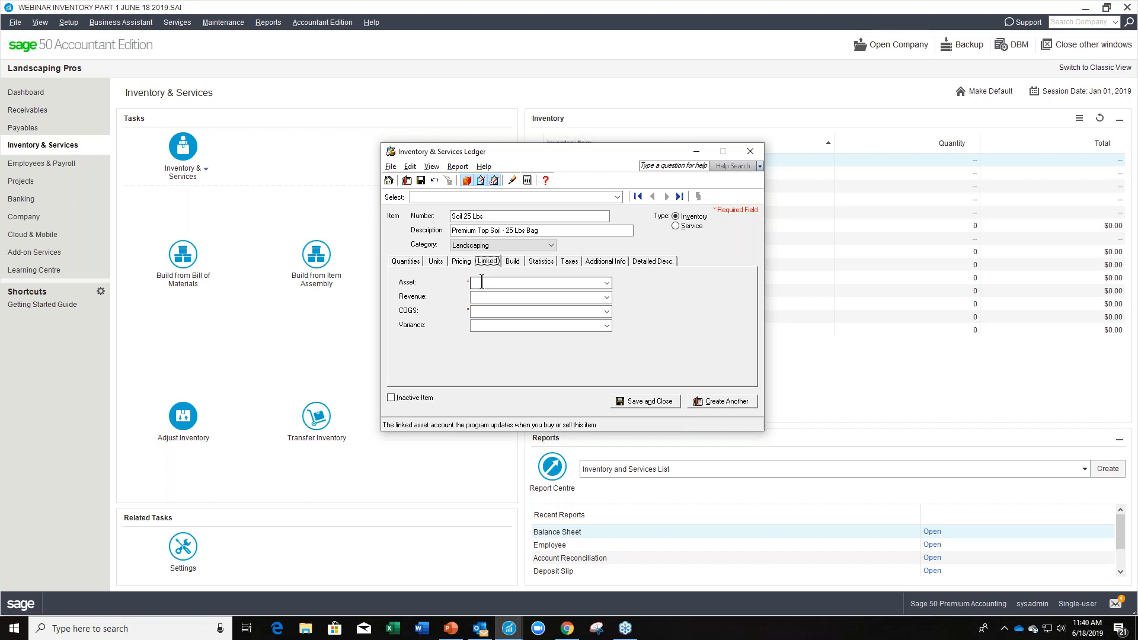
left_click(562, 283)
type("1520")
key("Tab")
left_click(607, 284)
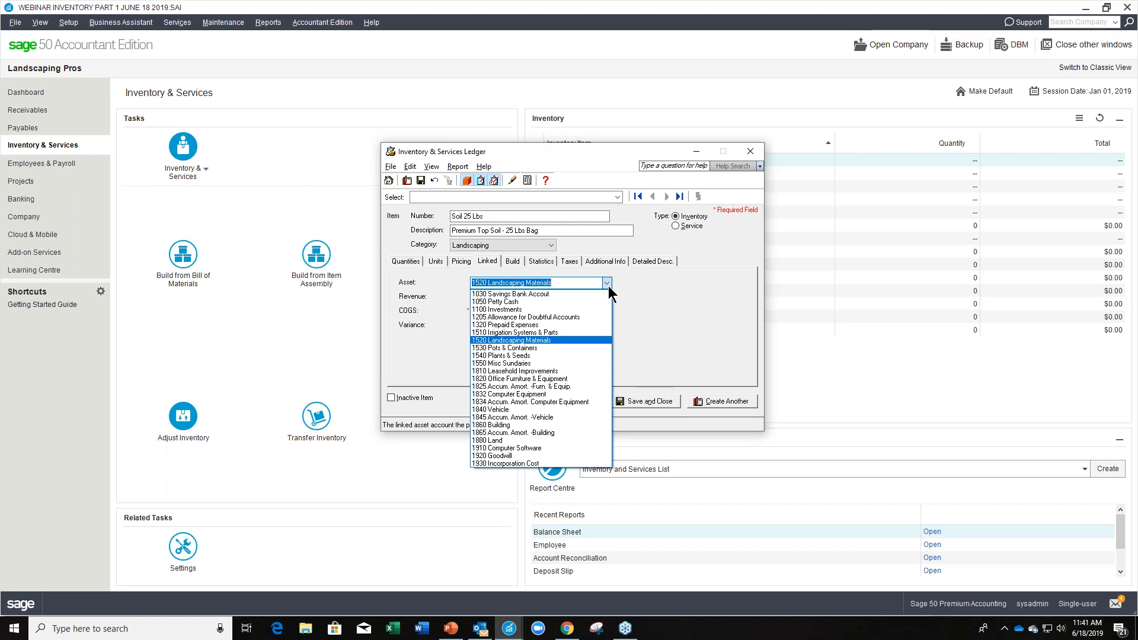
left_click(586, 339)
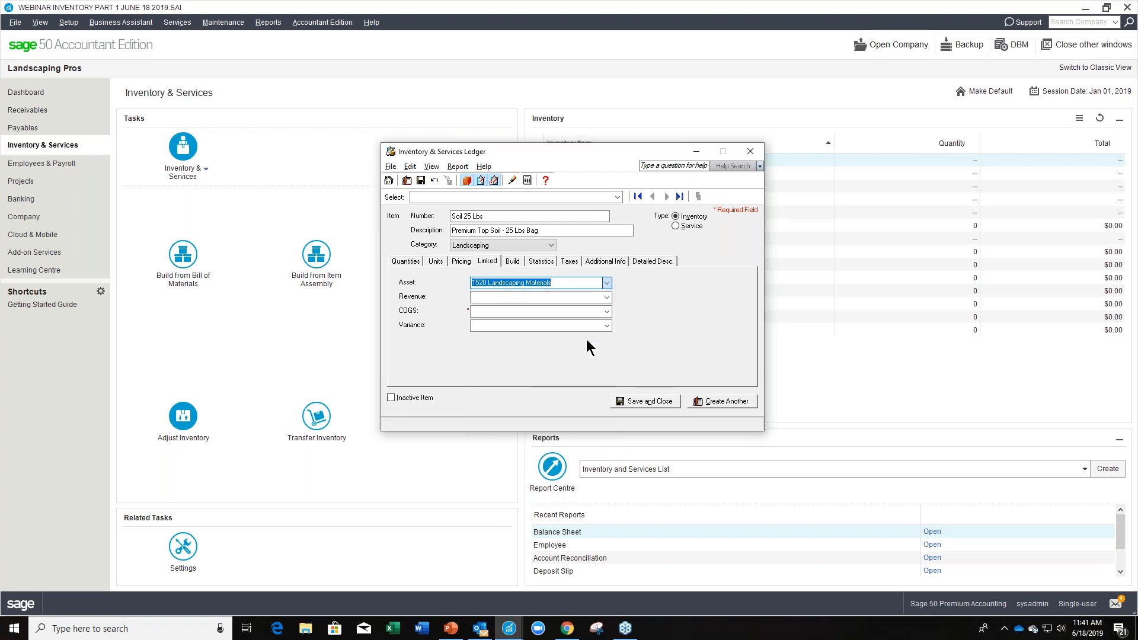
Link the item's revenue to 4020 Landscaping Sales and its COGS to 5020 Landscaping Purchases.
left_click(556, 297)
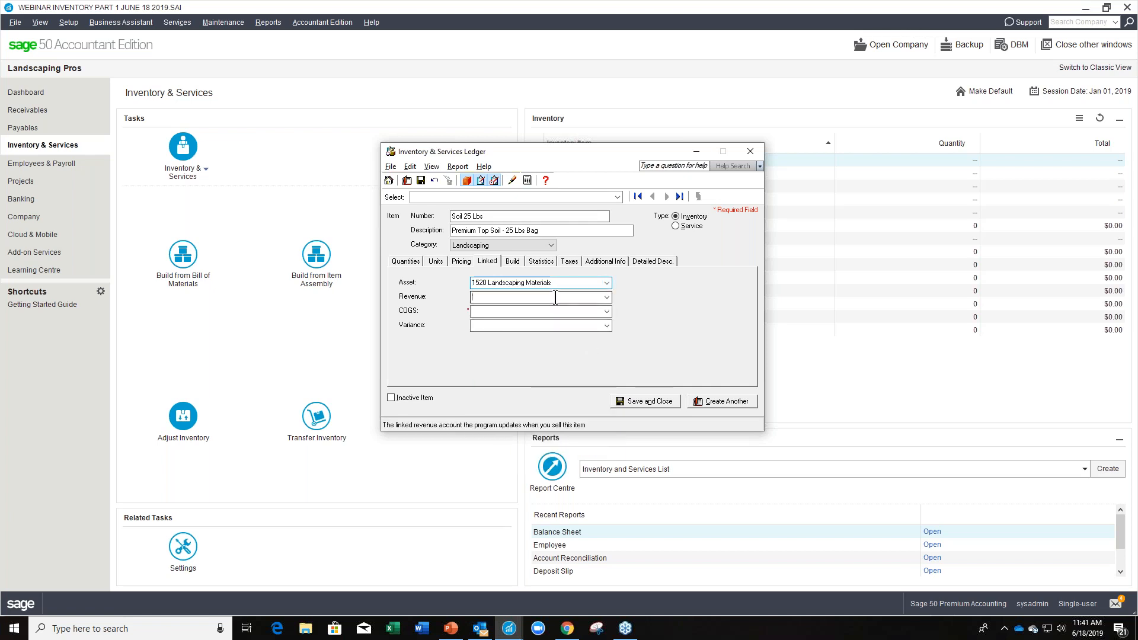
left_click(607, 297)
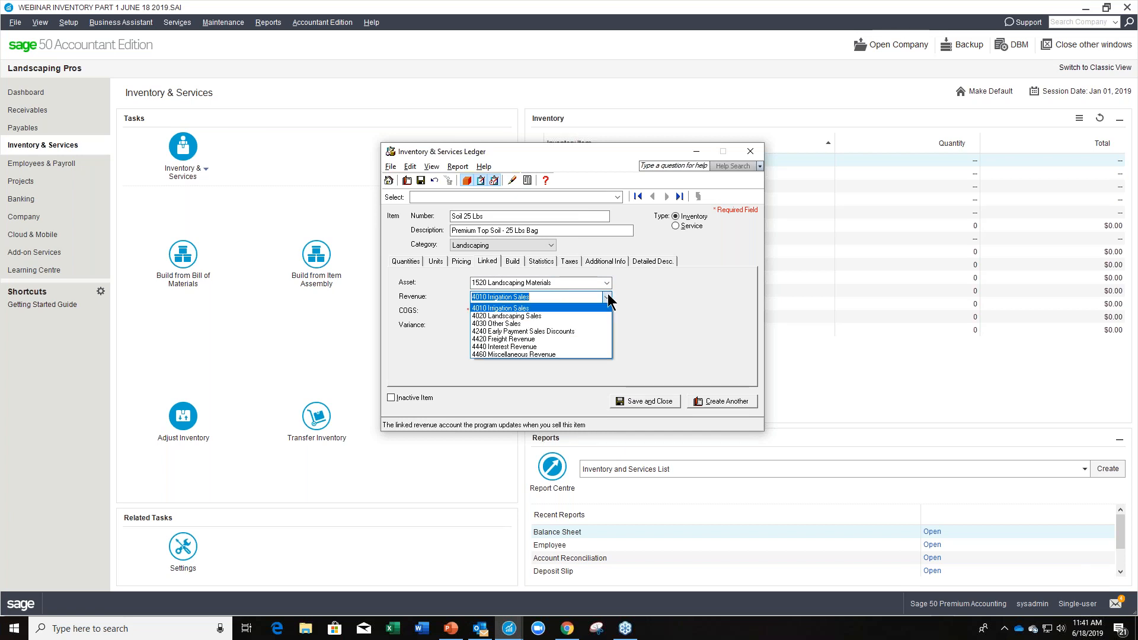
left_click(564, 317)
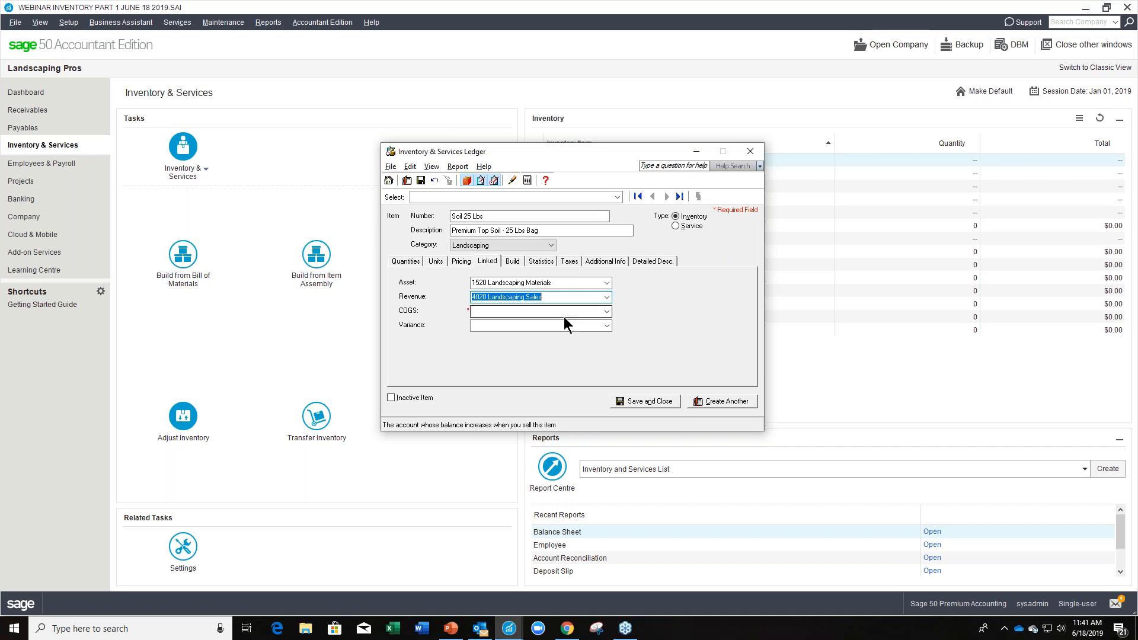
left_click(606, 311)
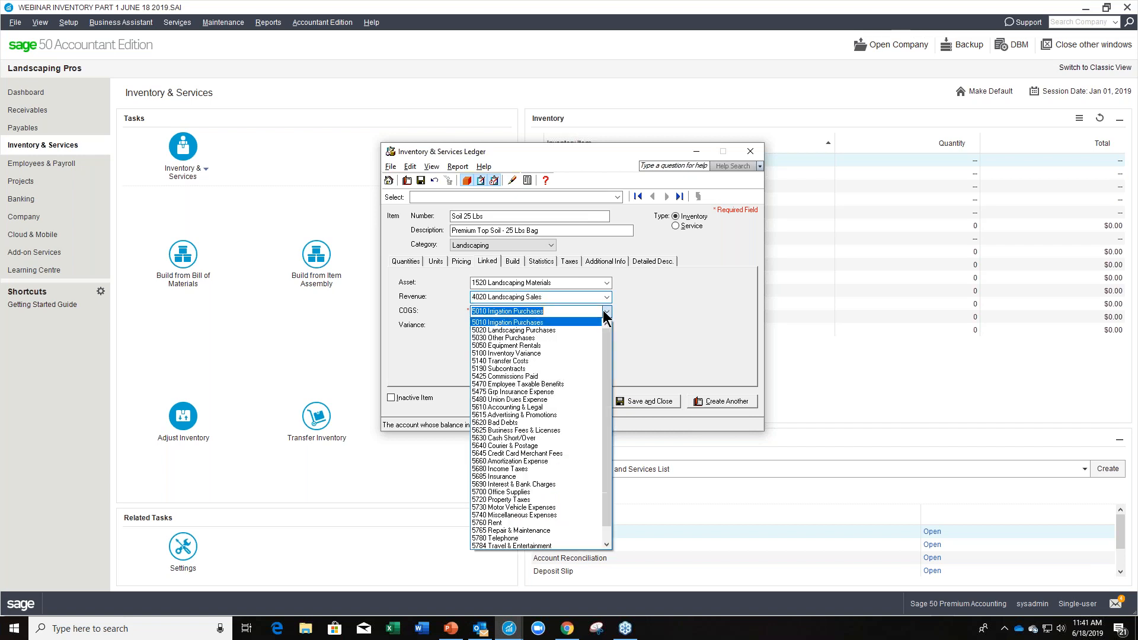
left_click(575, 330)
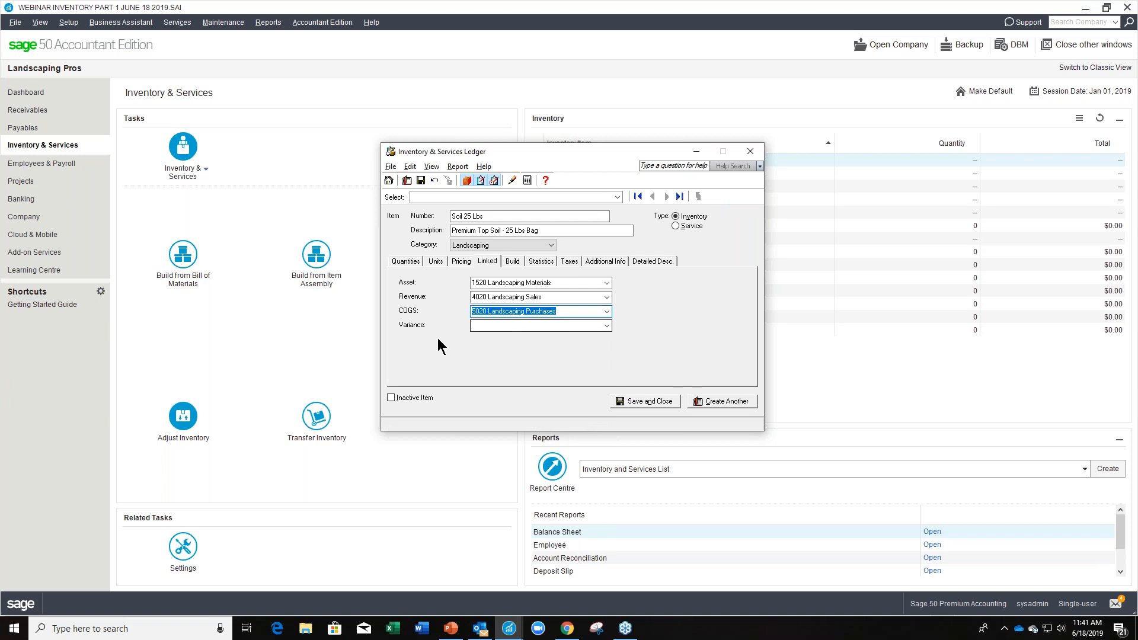
Link the item's variance account to 5020 Landscaping Purchases.
left_click(505, 327)
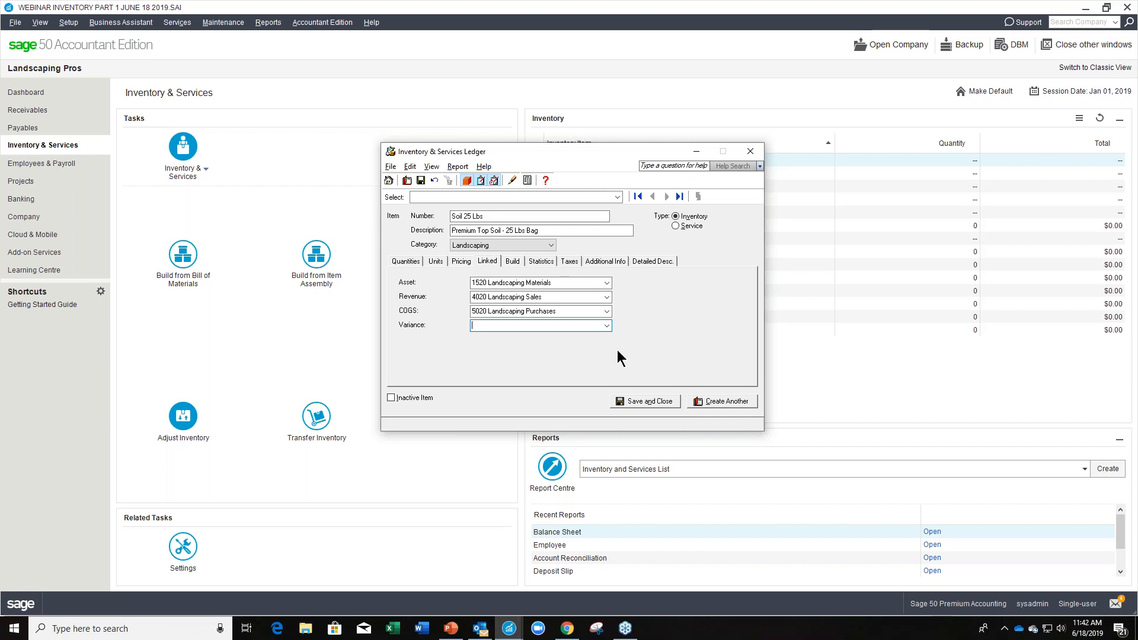
type("5020")
key("Tab")
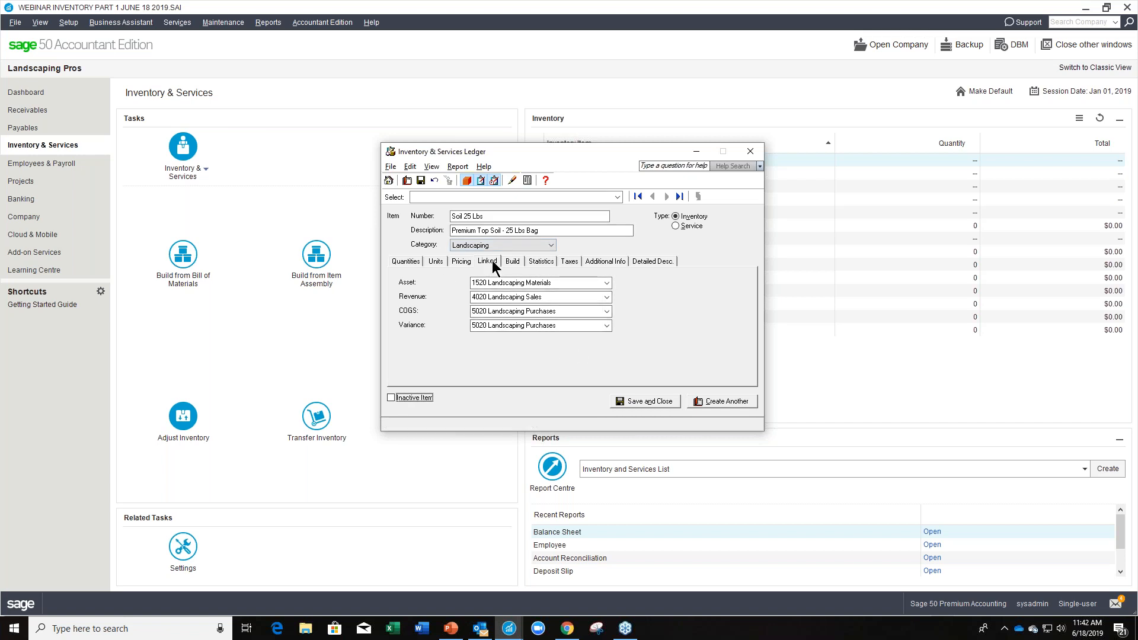
Review the item's build and statistics details, and mark it as tax exempt for HST.
left_click(511, 262)
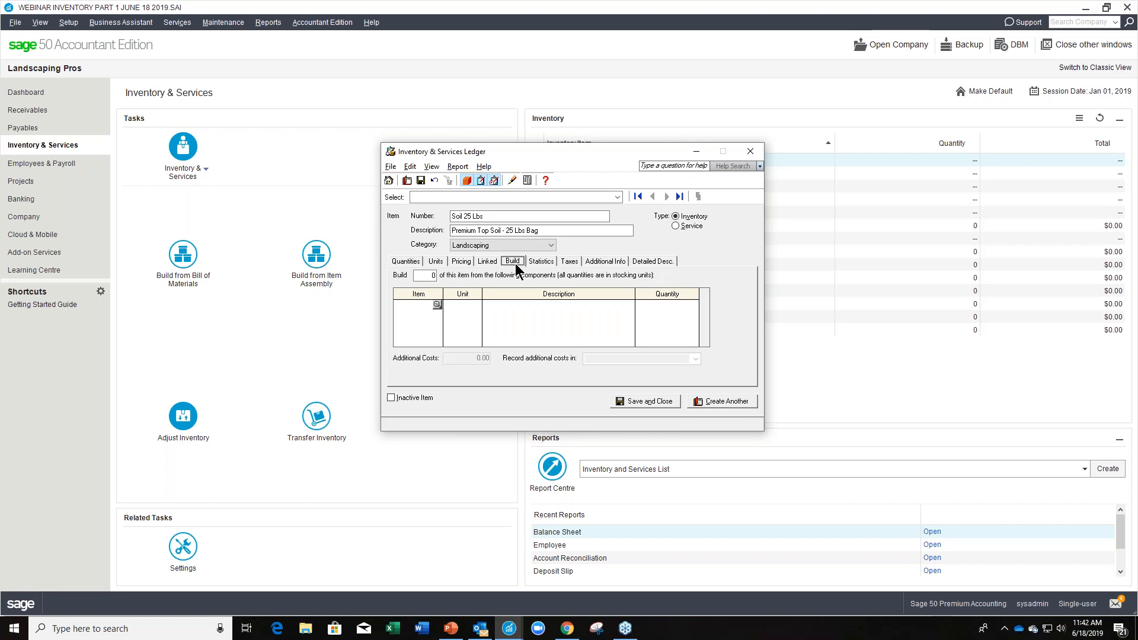
left_click(542, 262)
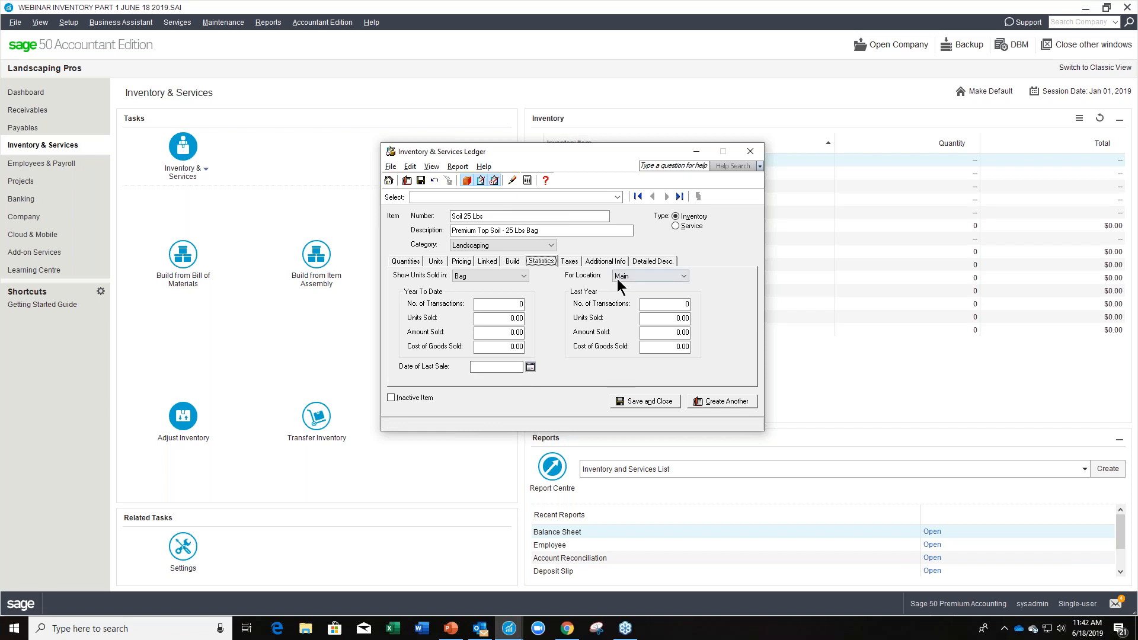
left_click(570, 262)
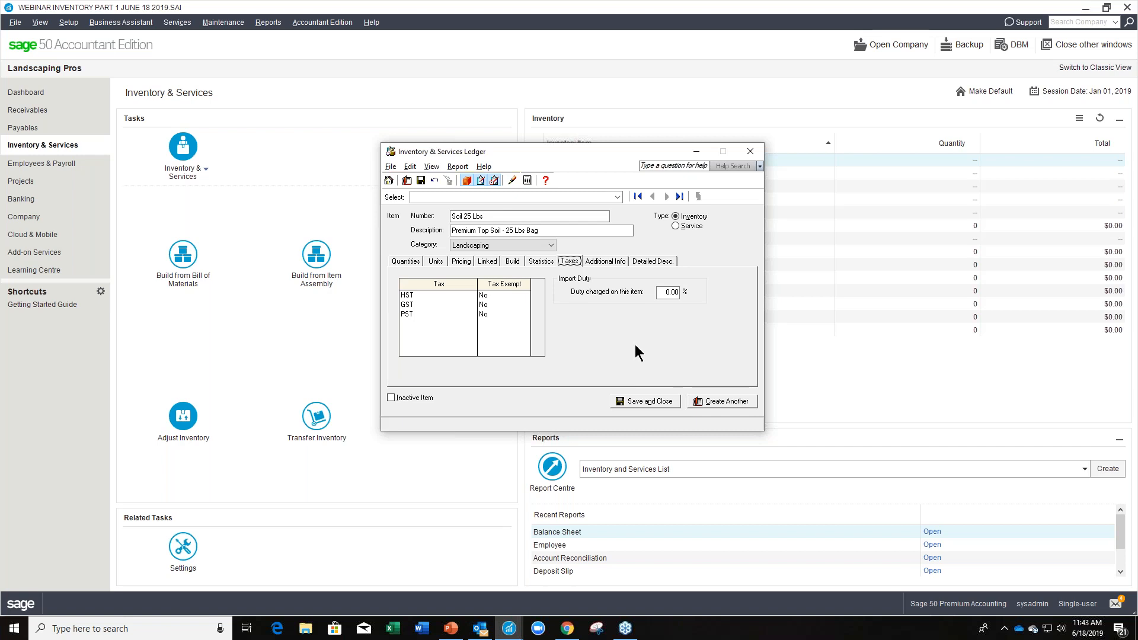
left_click(487, 295)
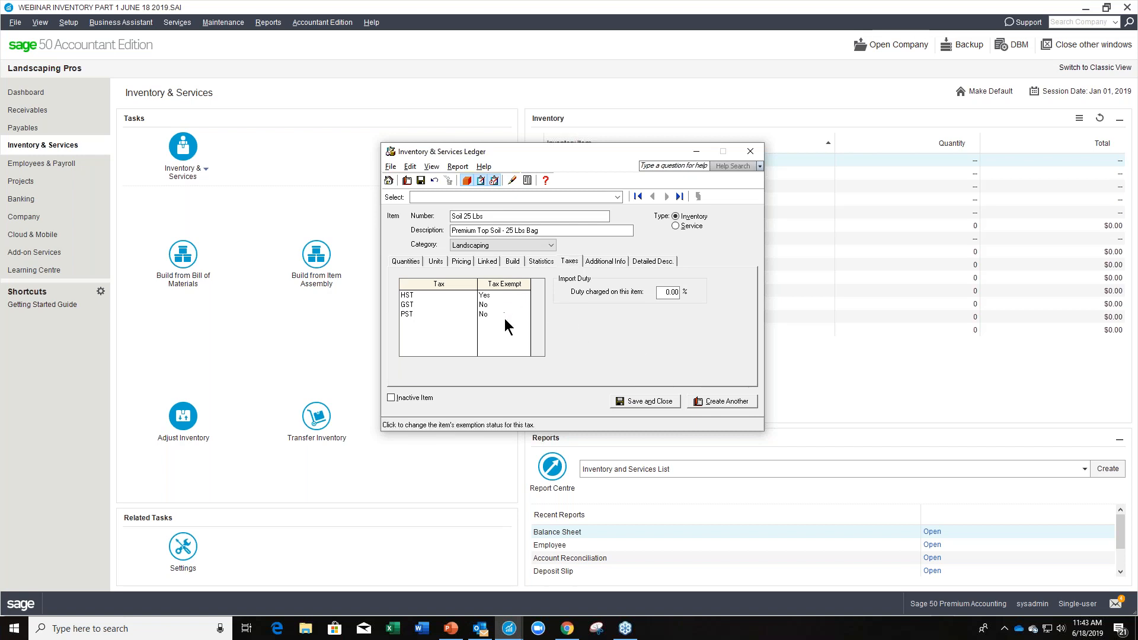
Set the item's HST tax exempt status to No and select its import duty rate.
left_click(489, 294)
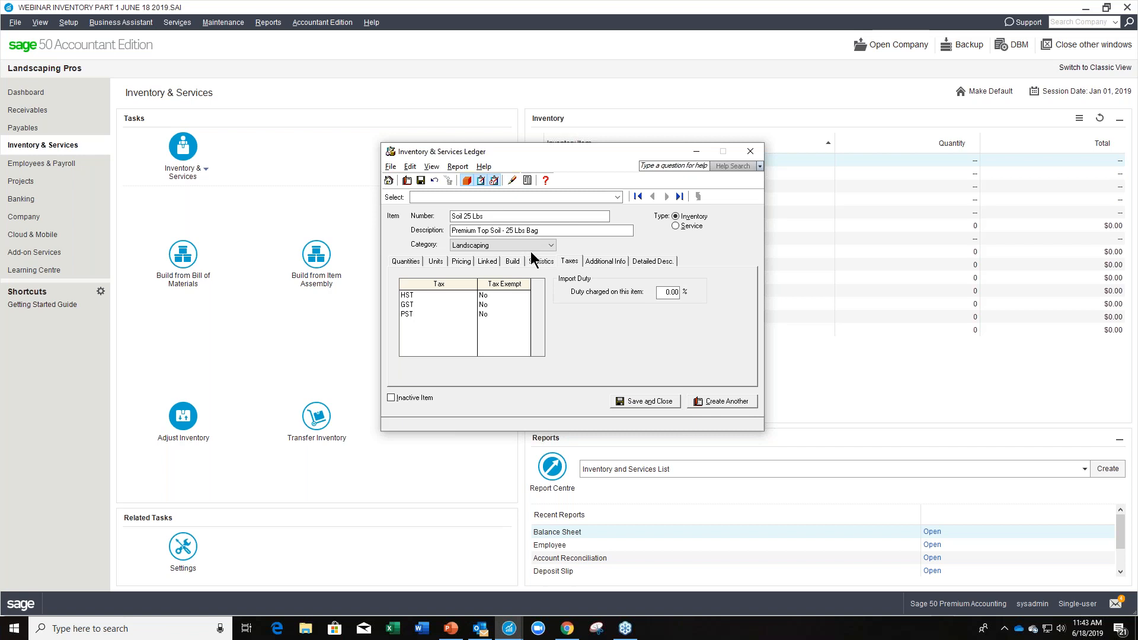
double_click(669, 292)
Enter 123456 as the product number in the soil item's additional information.
left_click(598, 262)
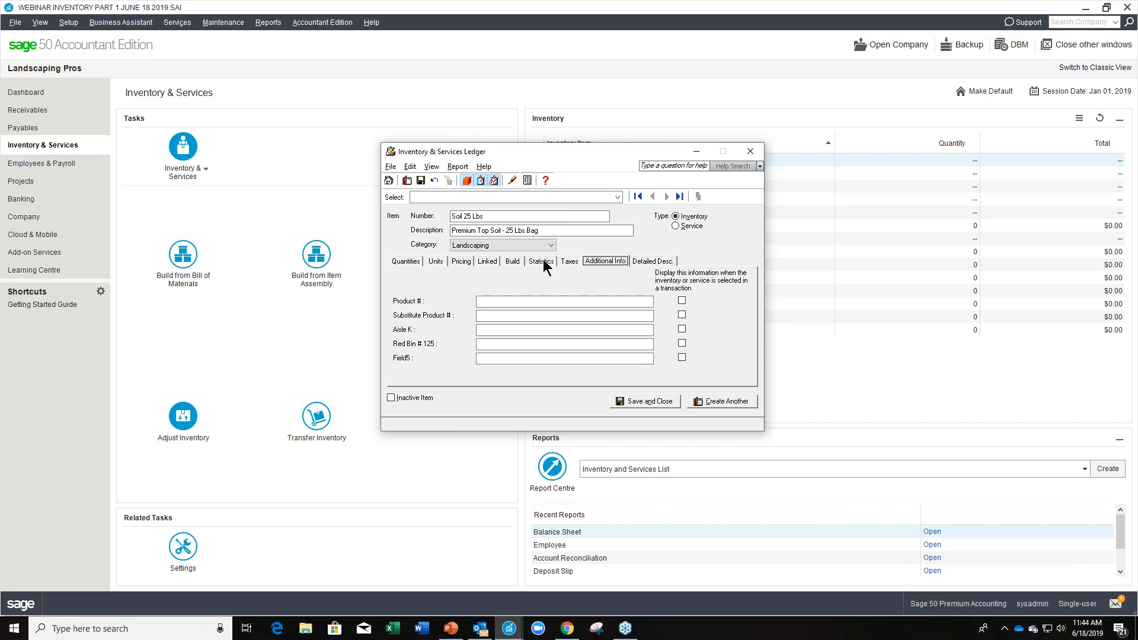
left_click(503, 301)
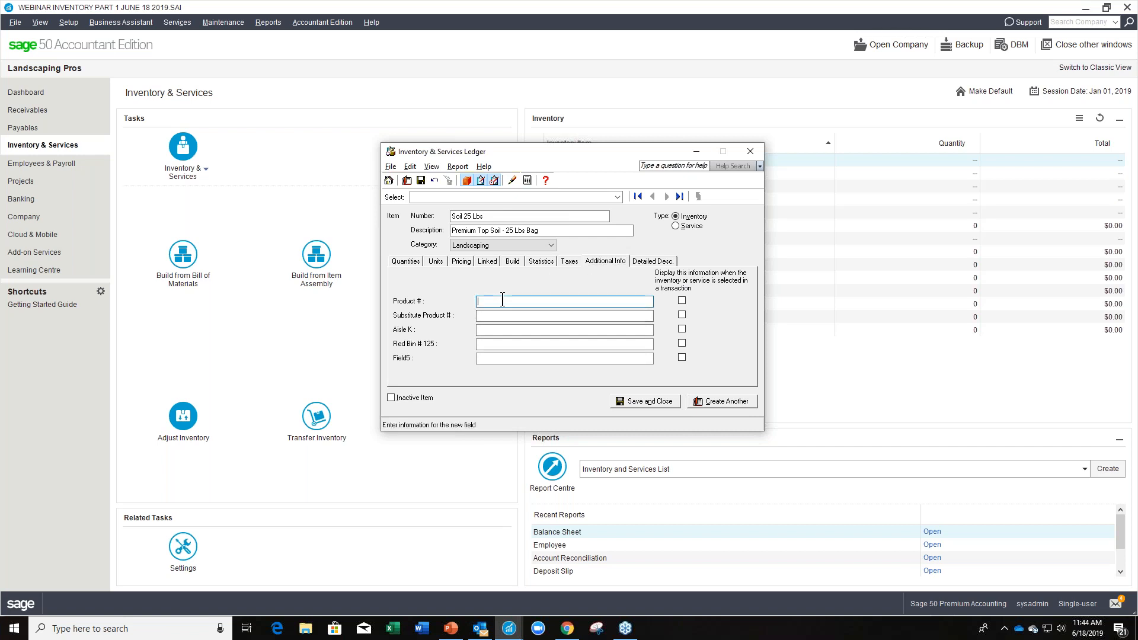
type("123456")
left_click(485, 316)
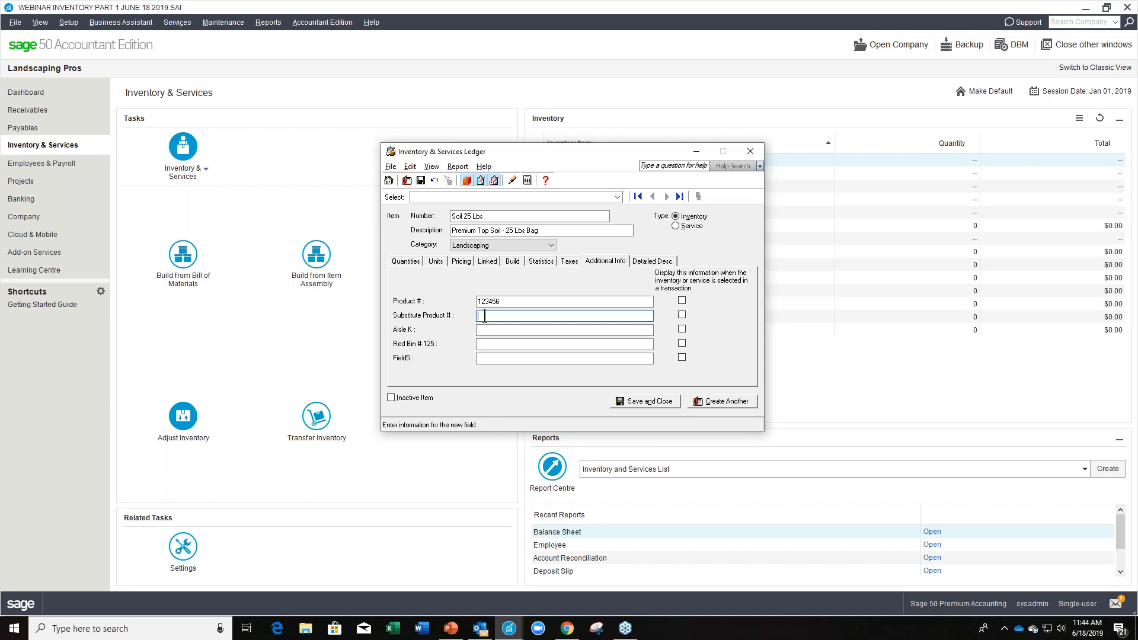
left_click(486, 330)
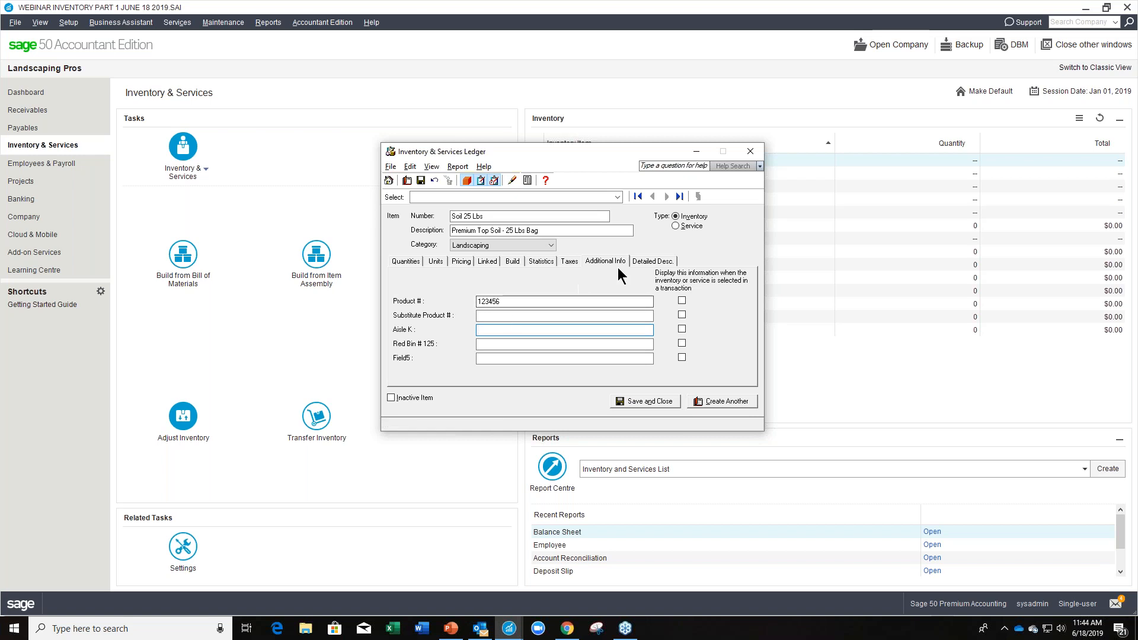
Open the soil item's long description for editing in its detailed description.
left_click(643, 261)
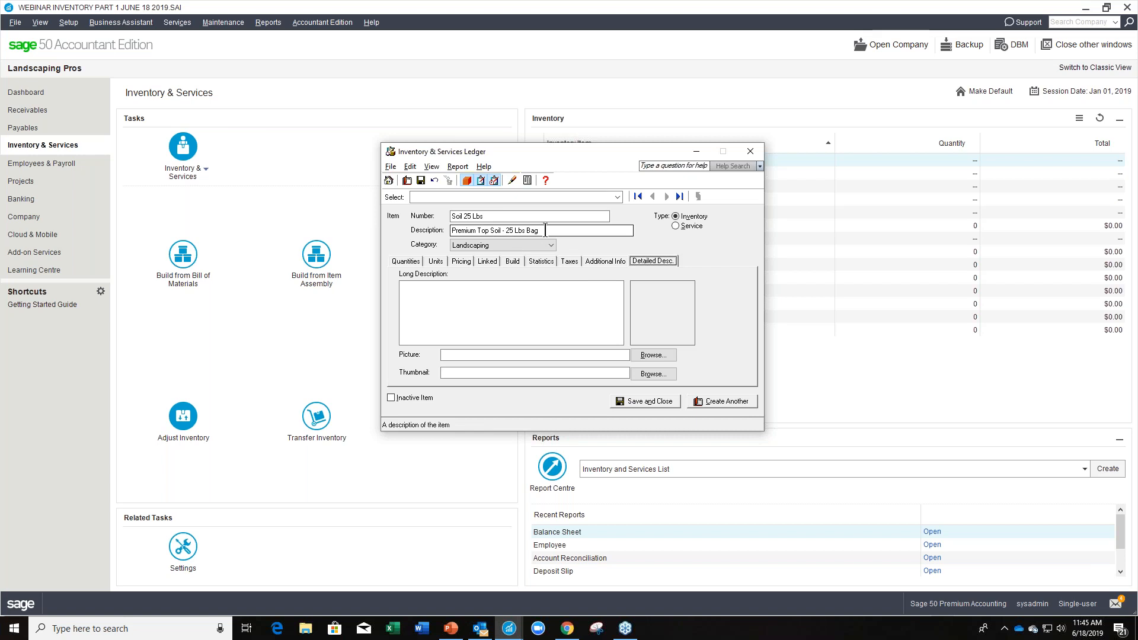
left_click(430, 288)
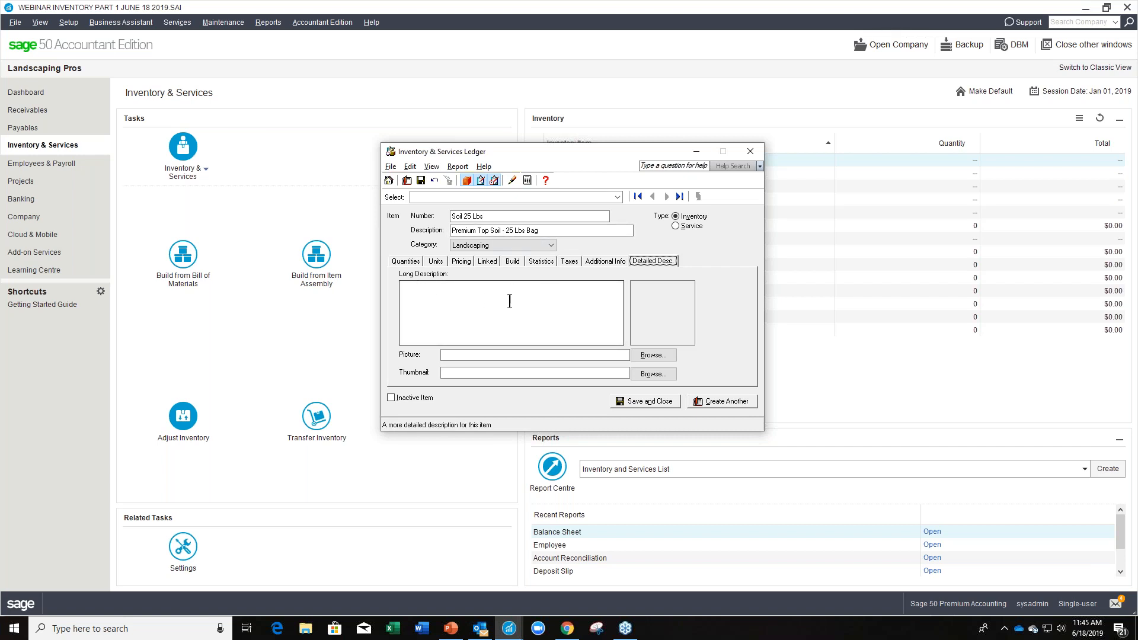
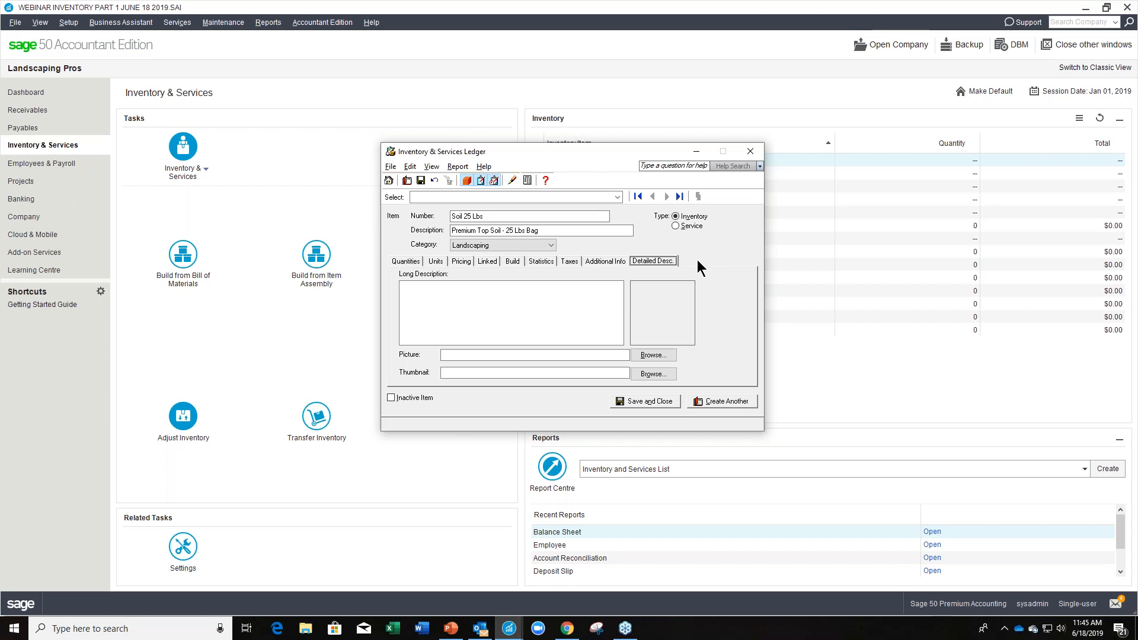
Close the item ledger and save the new Soil 25 Lbs record.
left_click_drag(533, 157, 267, 193)
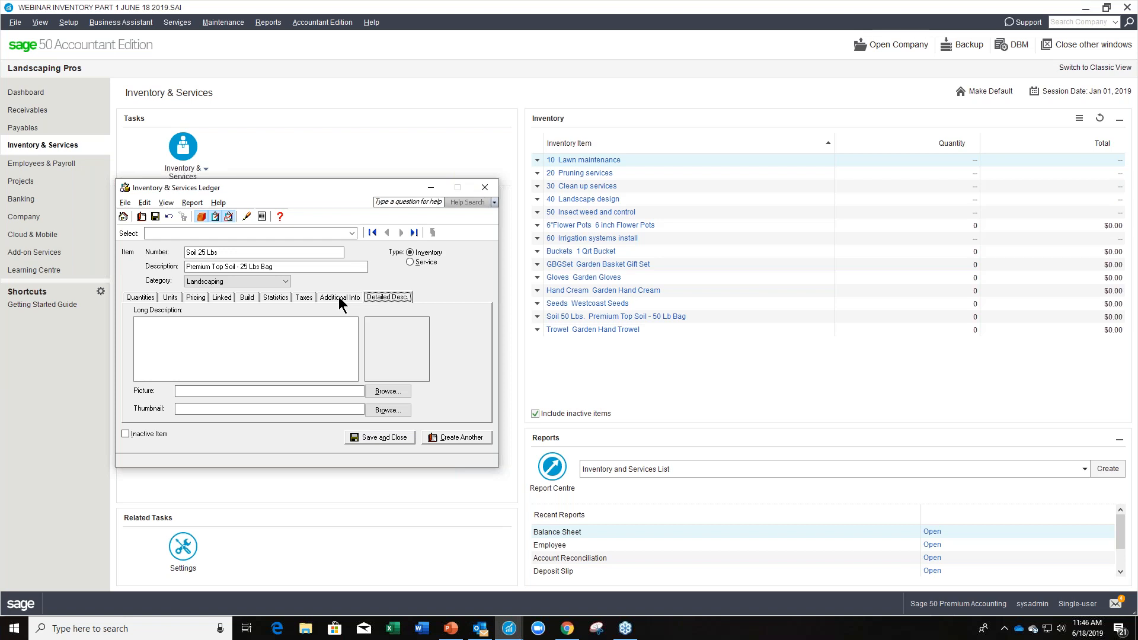
left_click(486, 187)
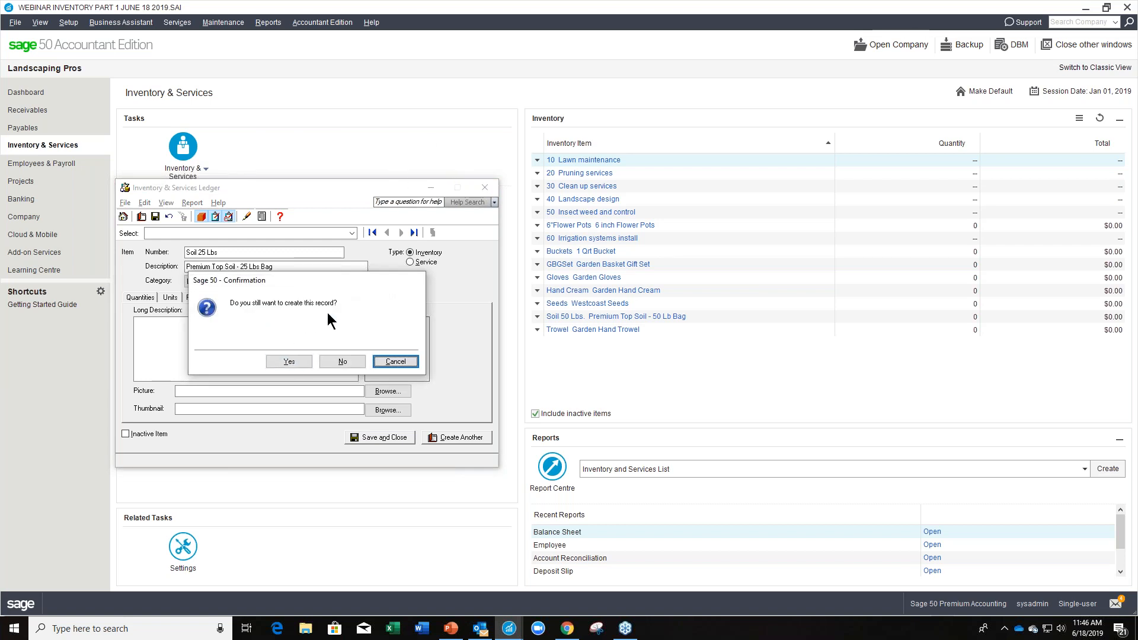
left_click(288, 361)
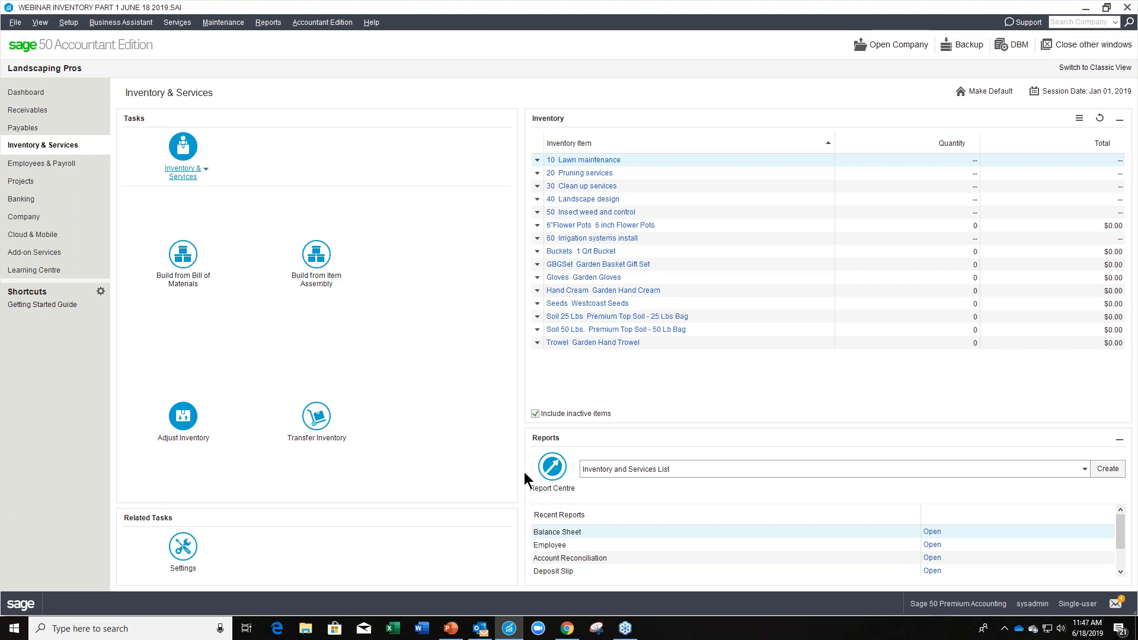
Create a Grouped Inventory and Services List report grouped by Category.
left_click(553, 471)
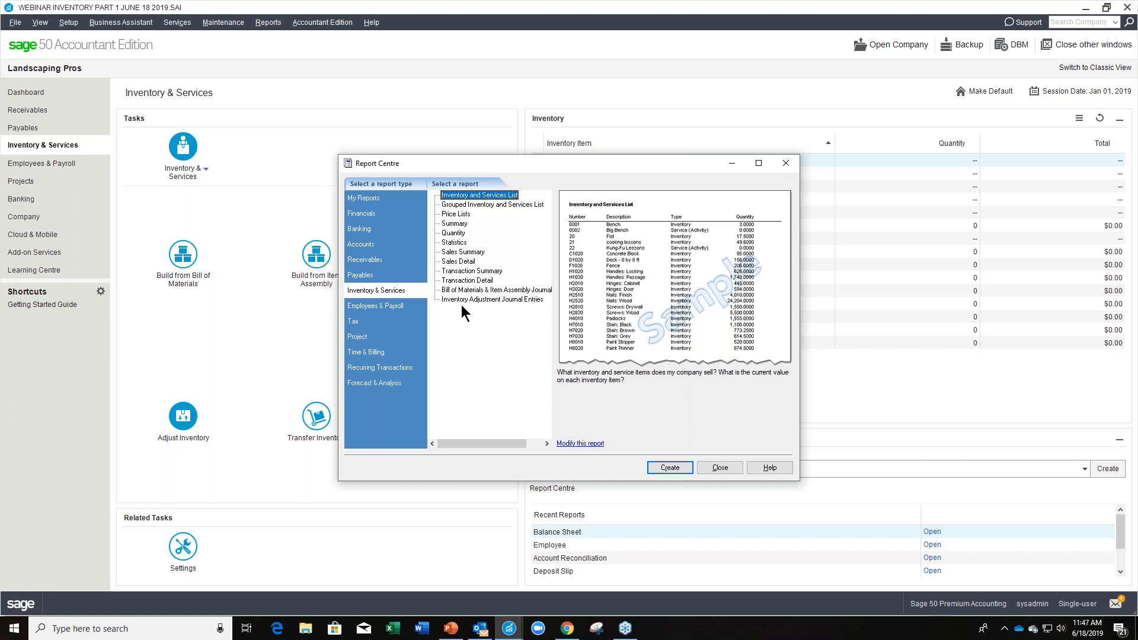
left_click(500, 206)
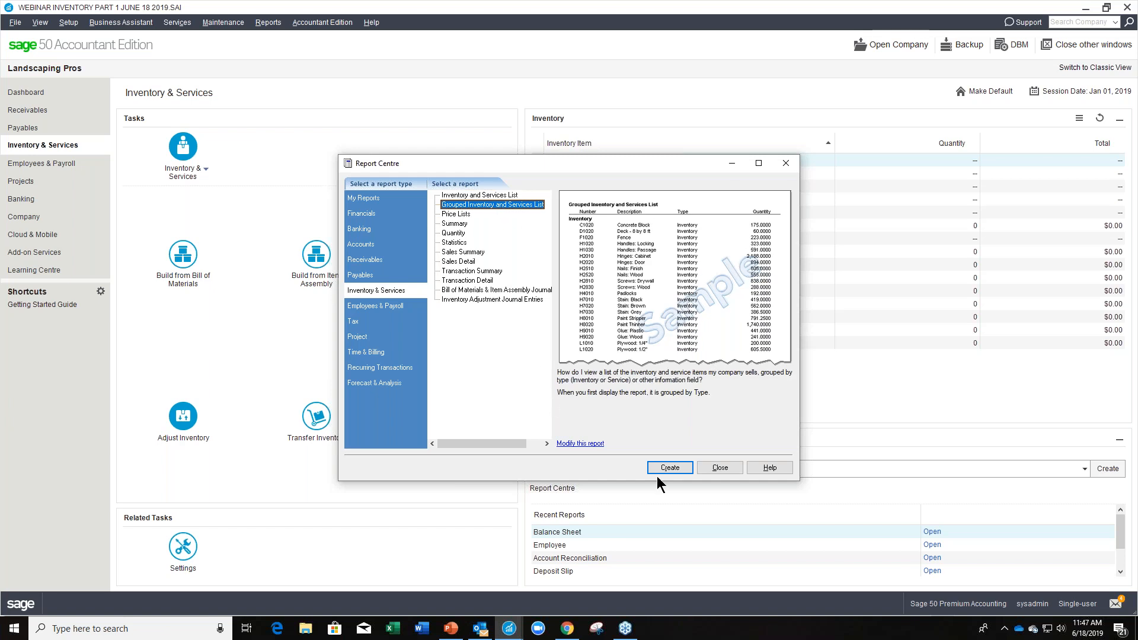
left_click(590, 444)
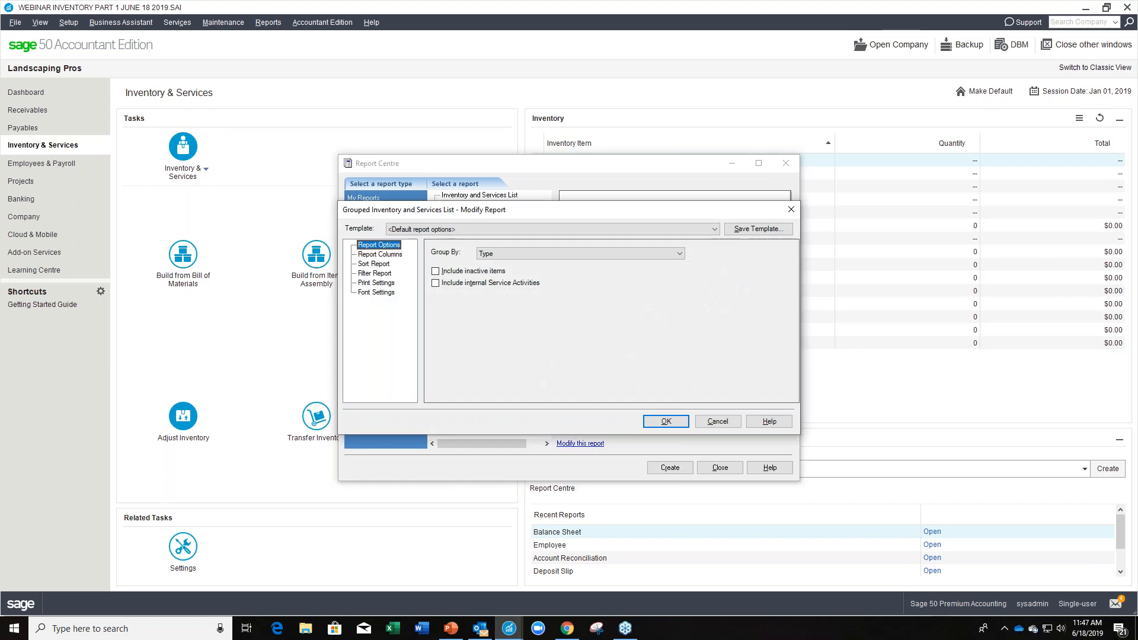
left_click(679, 254)
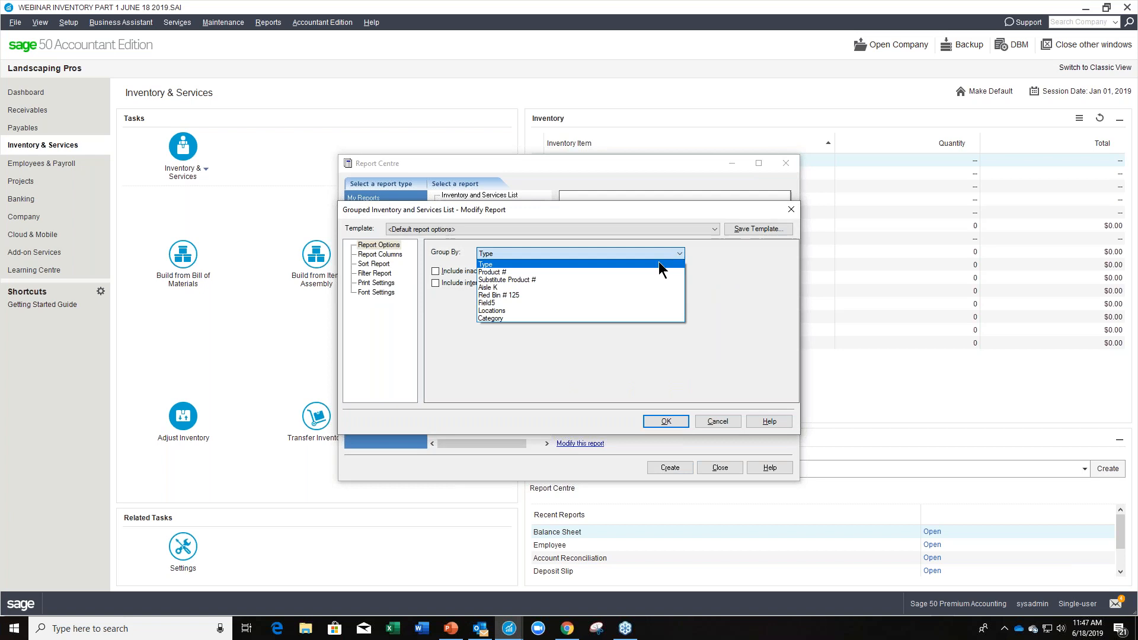
left_click(507, 319)
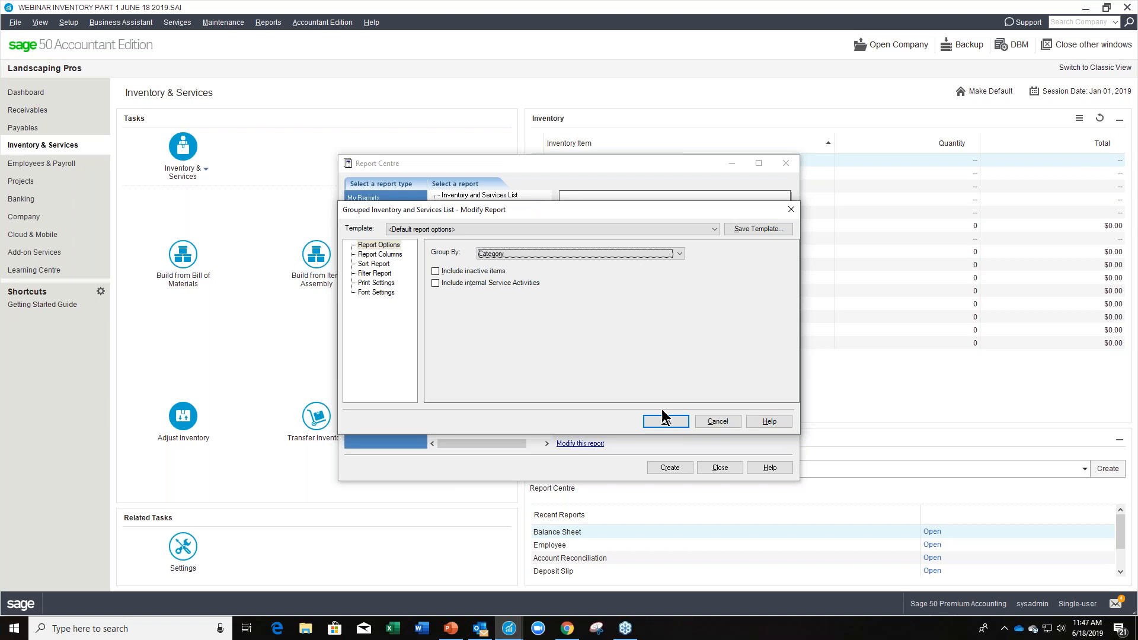
left_click(673, 423)
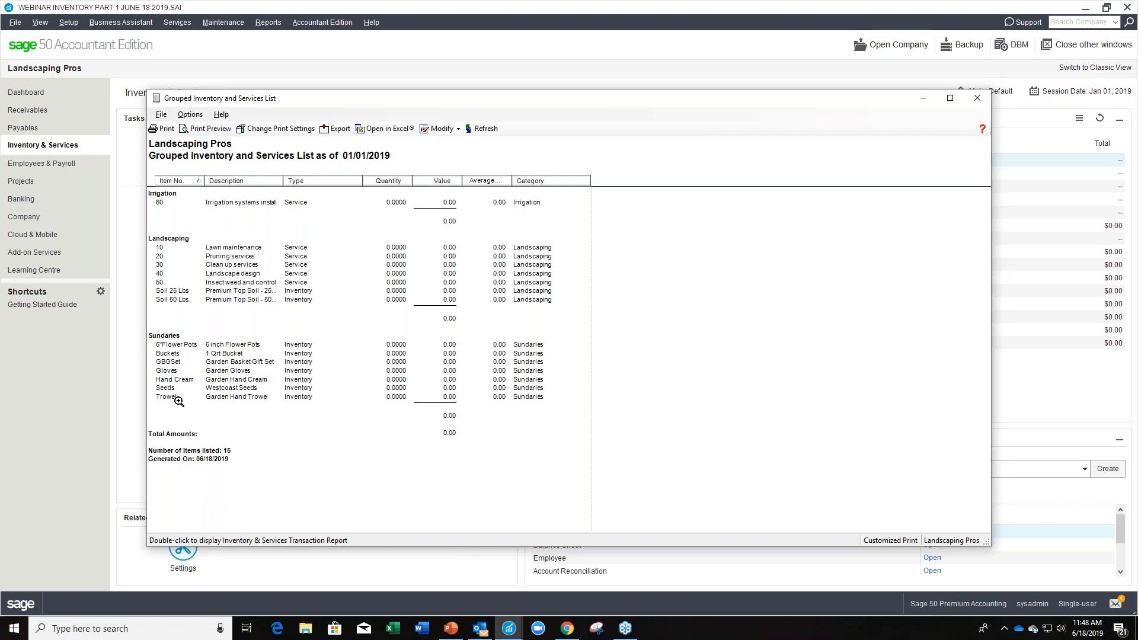
Regroup the inventory and services report by Locations, review it, and close the report and the report centre.
left_click(439, 129)
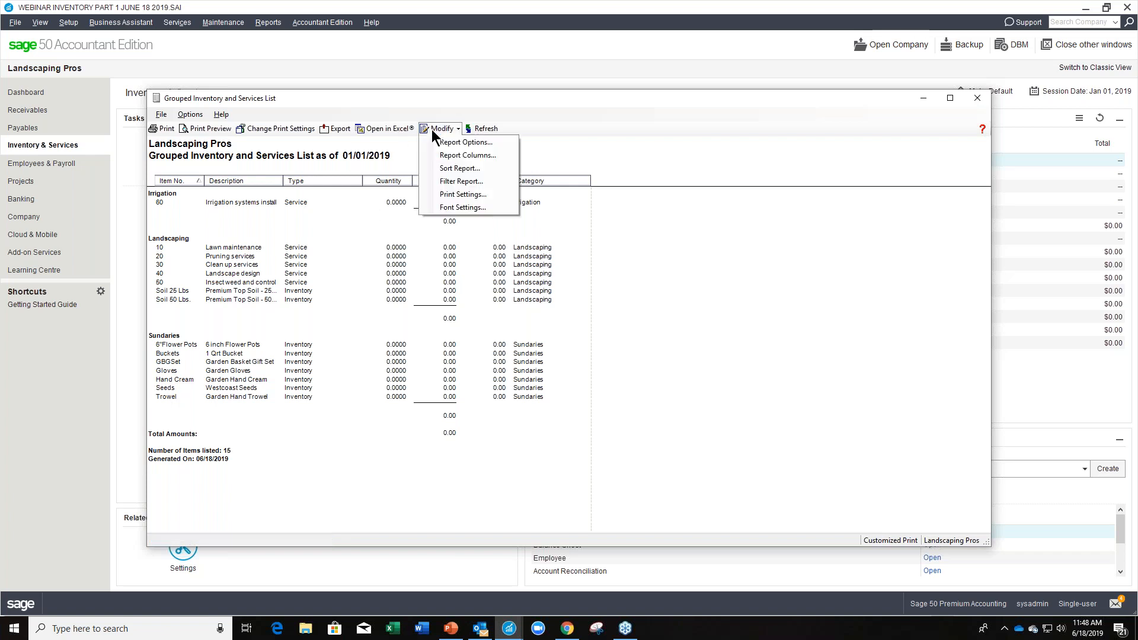
left_click(439, 142)
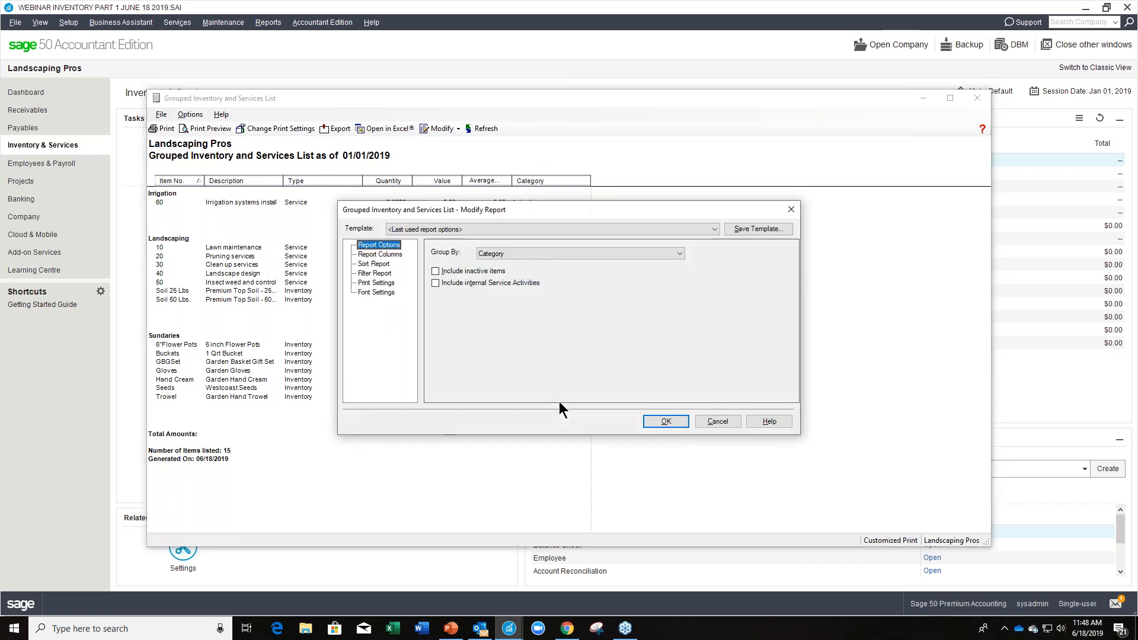
left_click(667, 256)
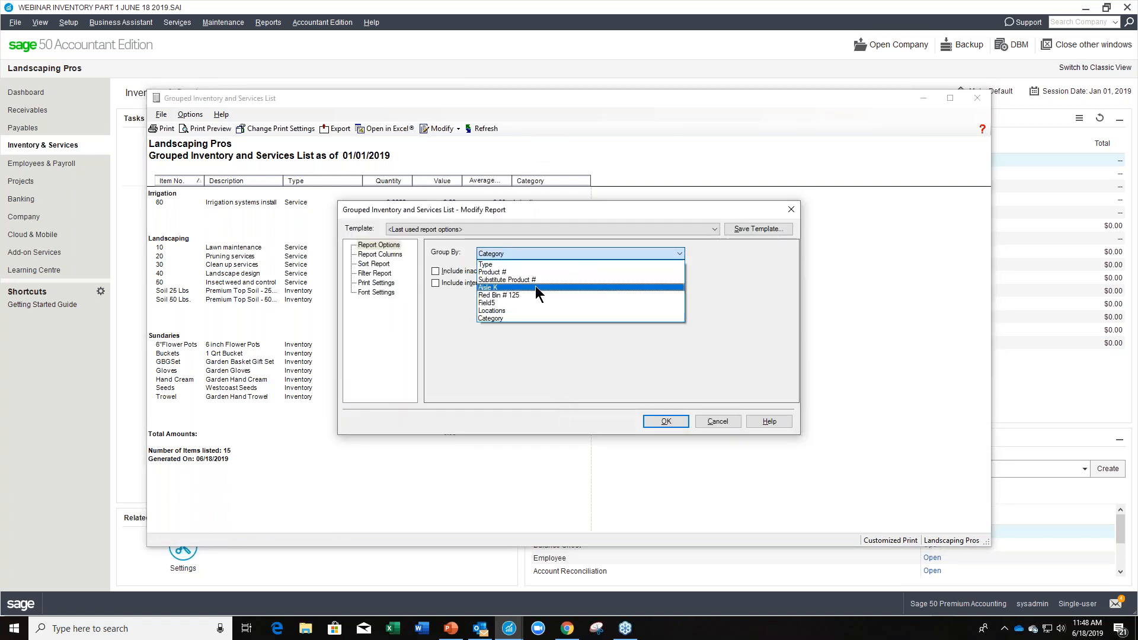
left_click(515, 312)
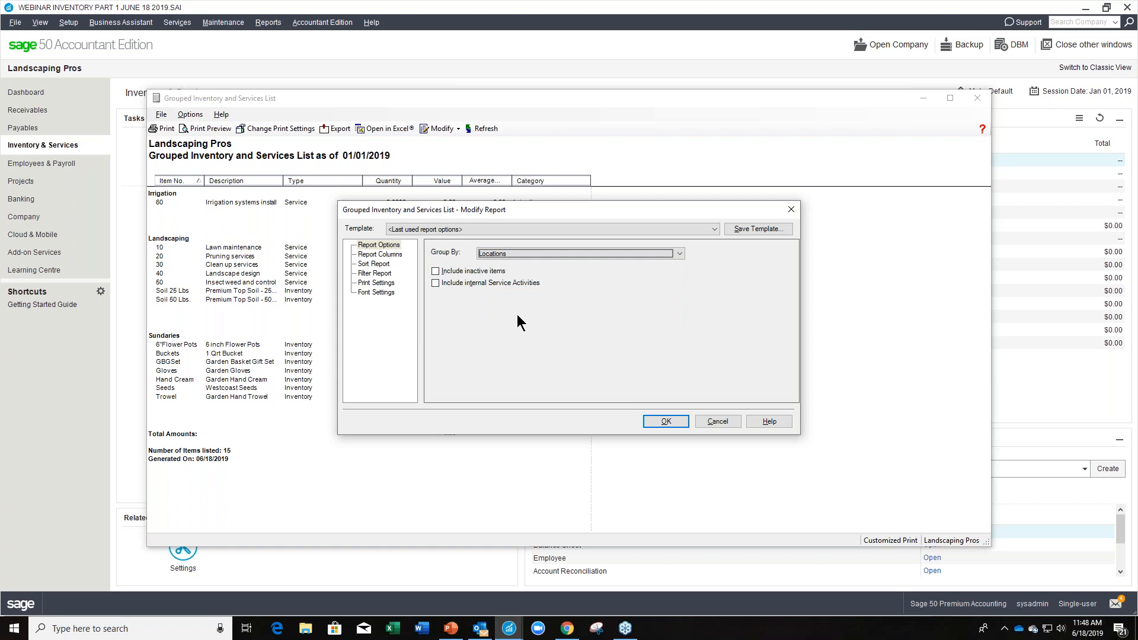
left_click(664, 421)
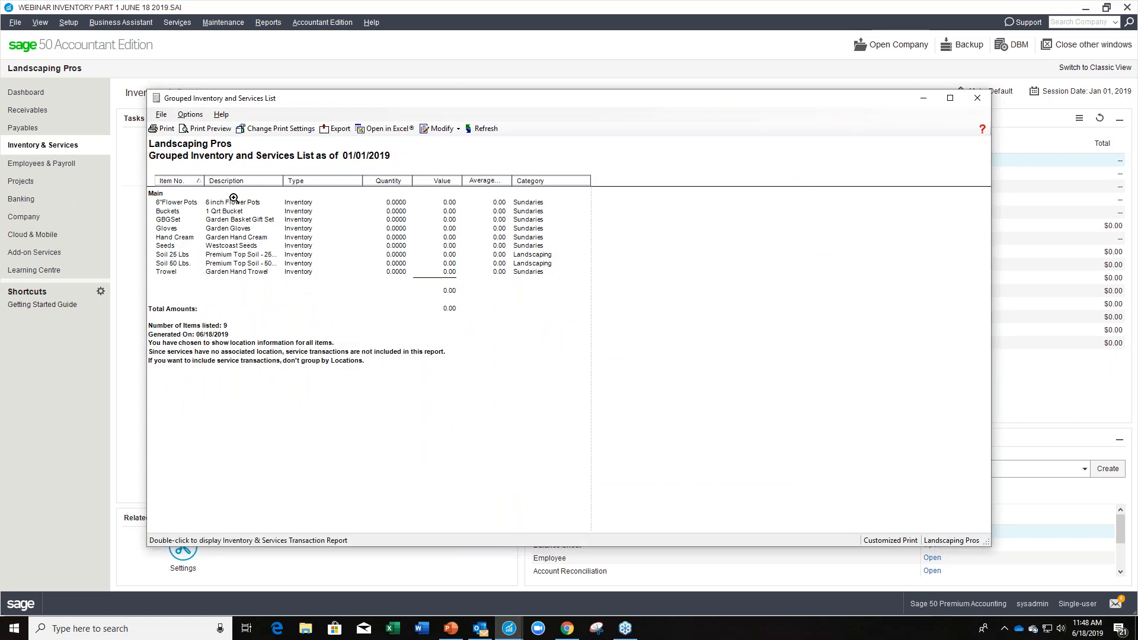
left_click(976, 98)
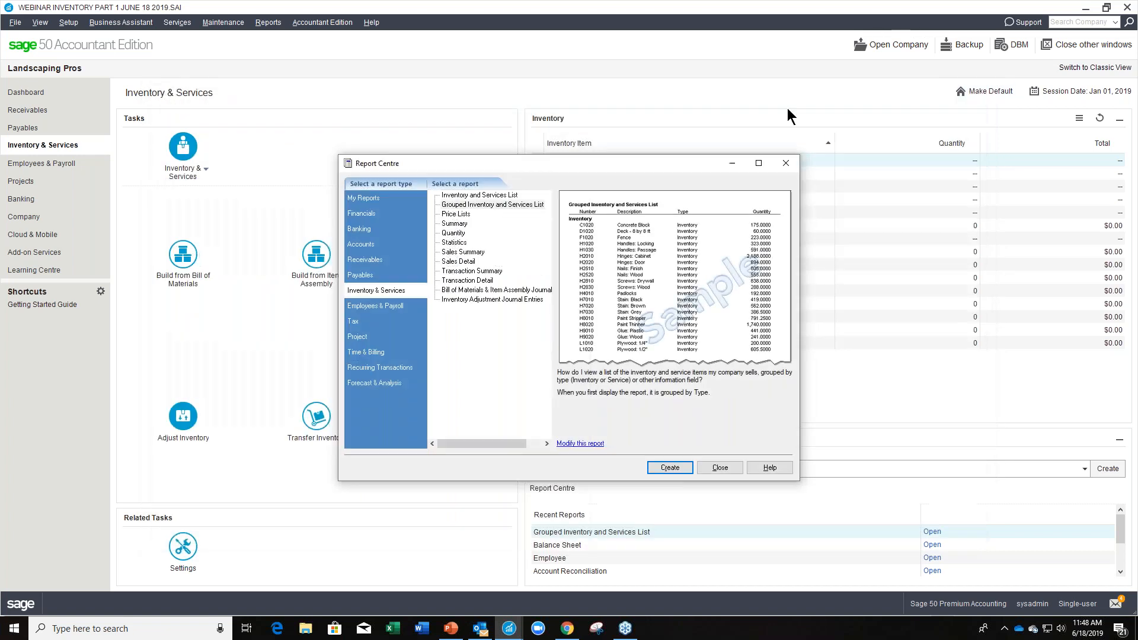
left_click(784, 164)
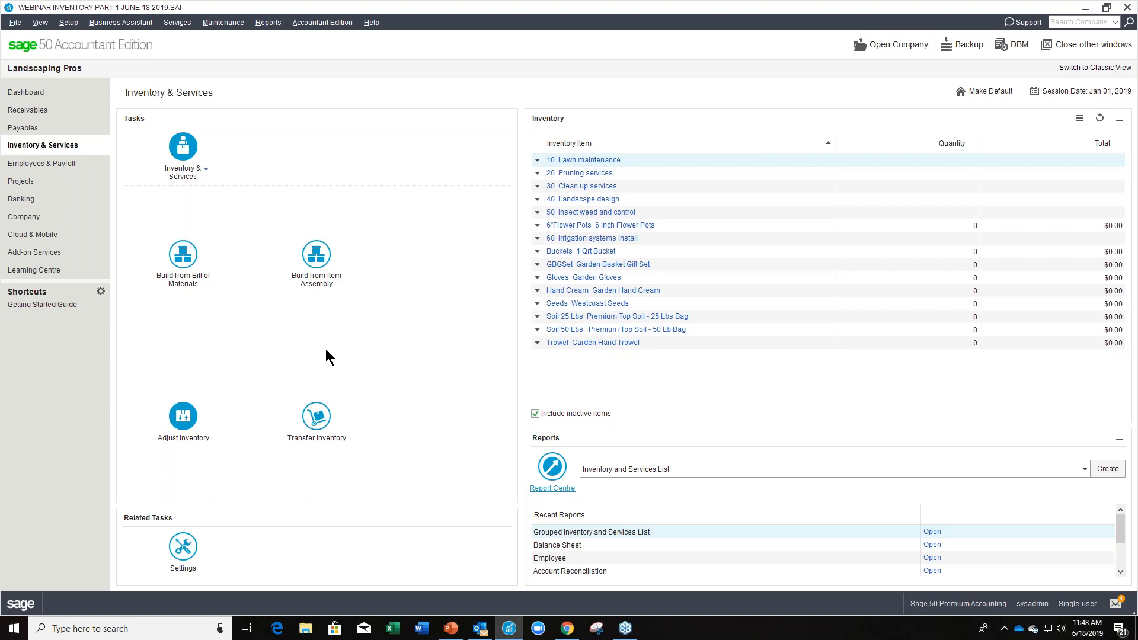
Start a new purchase invoice and recall the recurring Landscaping Depot Purchase transaction into it.
left_click(60, 132)
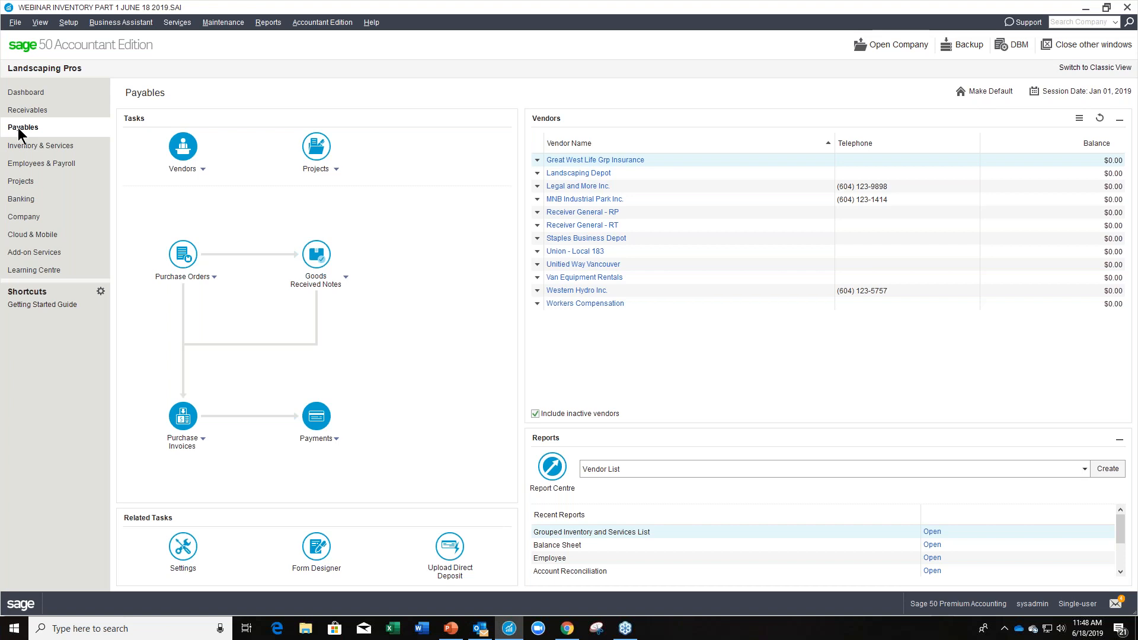
left_click(192, 420)
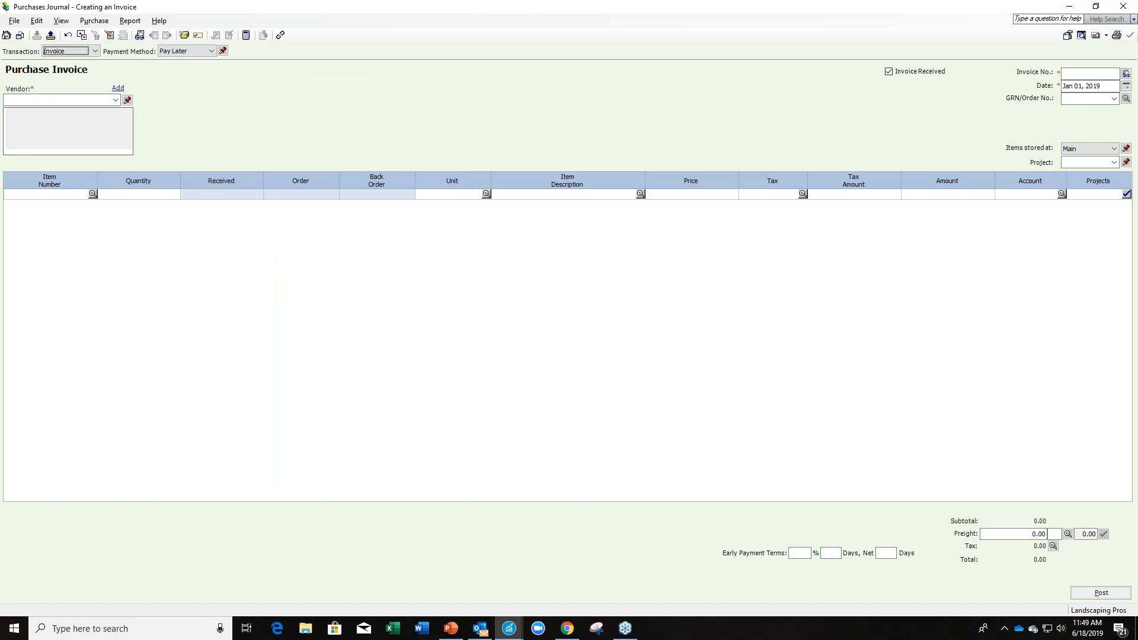
left_click(51, 37)
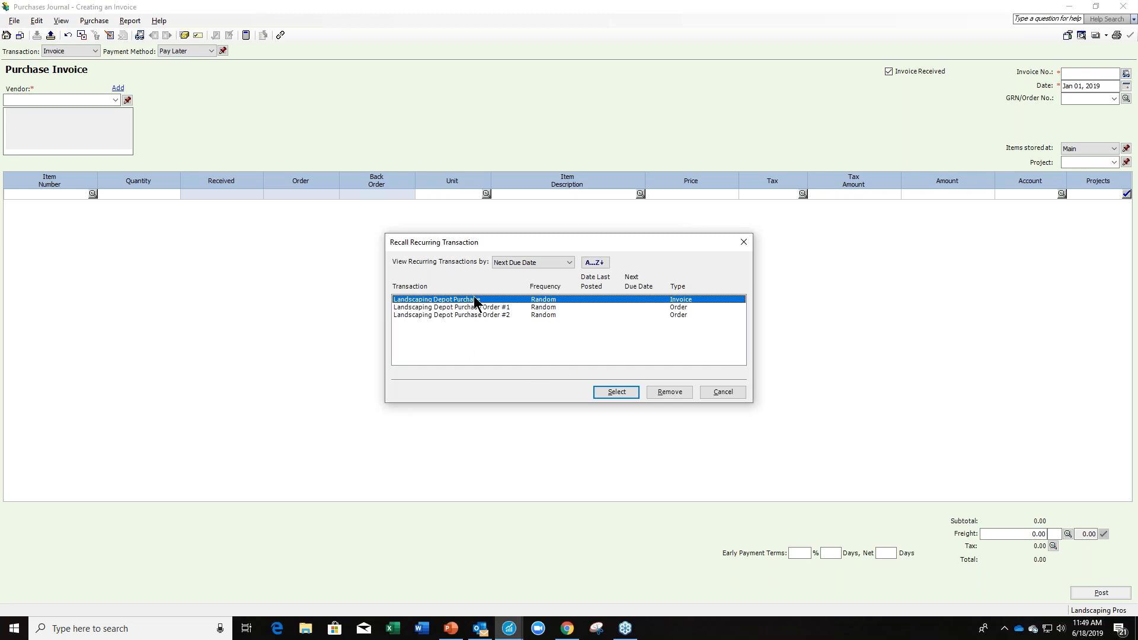
left_click(601, 391)
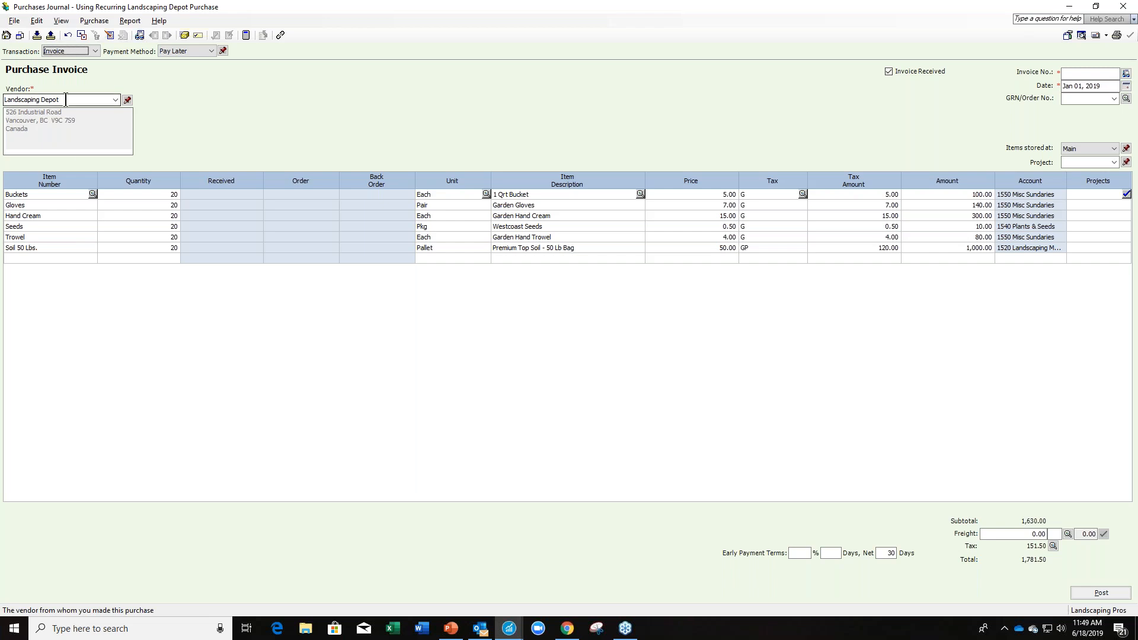
Add the Soil 25 Lbs item on the first empty line of the purchase invoice.
left_click(90, 258)
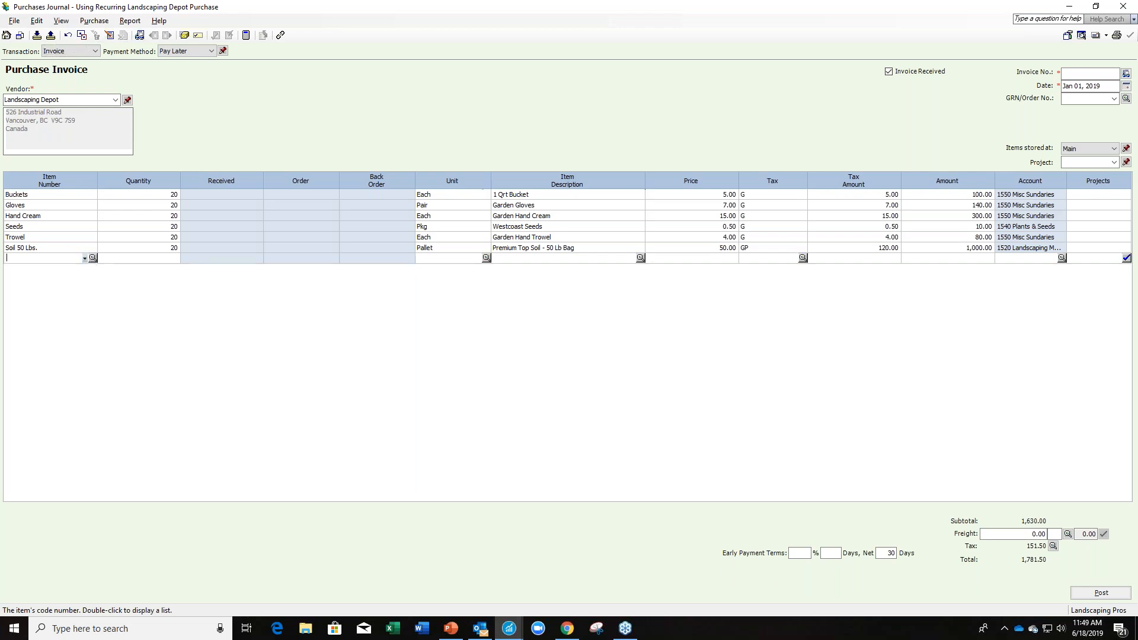
left_click(93, 258)
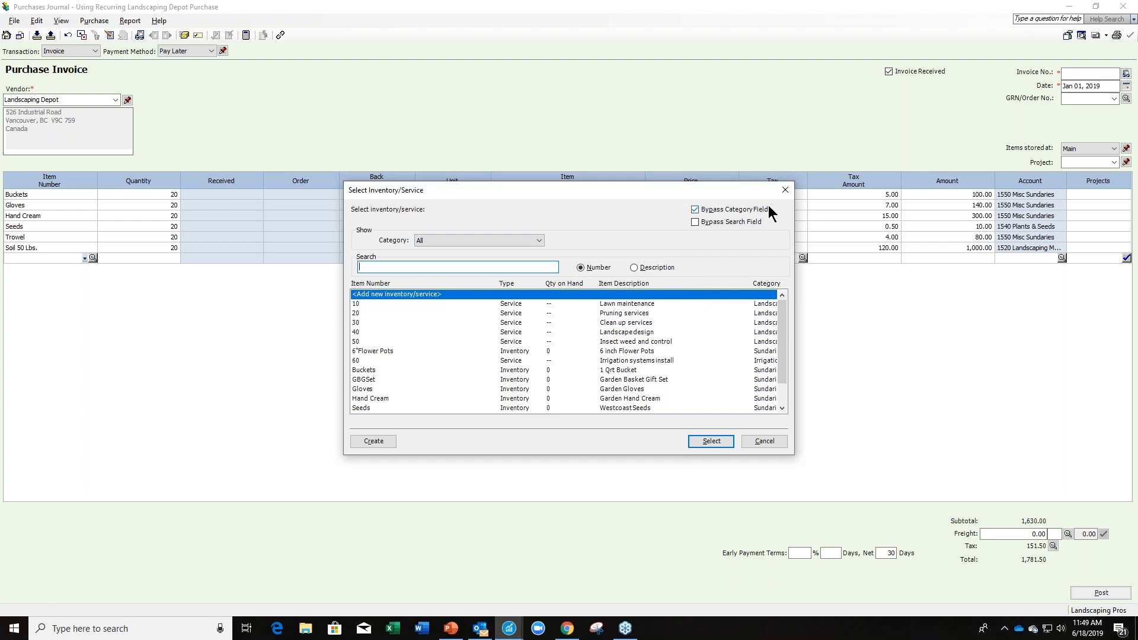
left_click(781, 192)
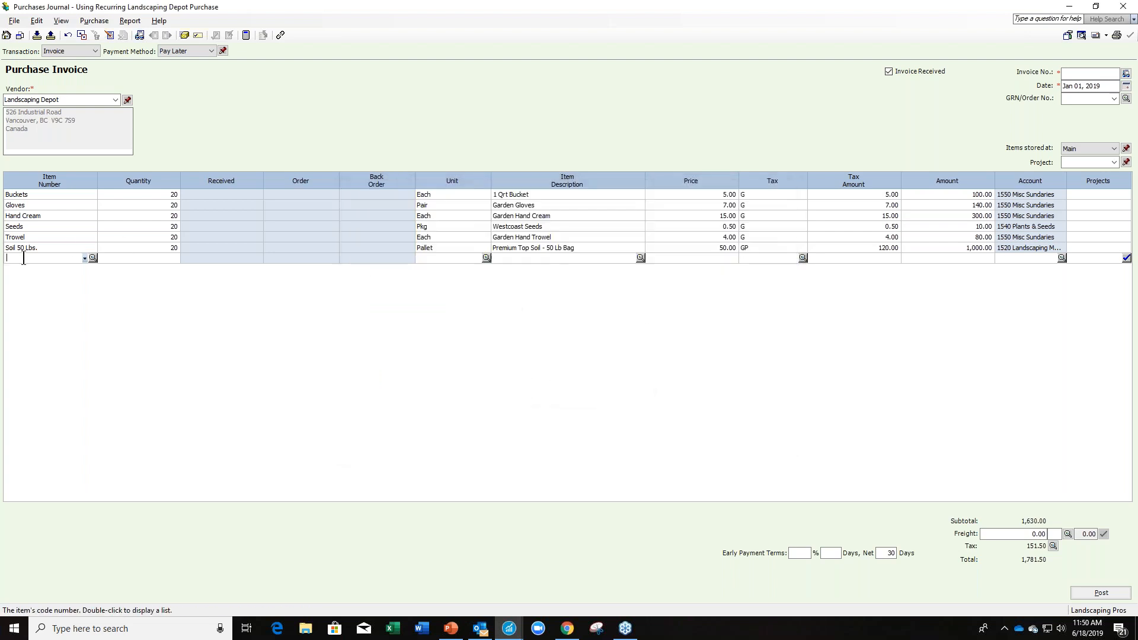
type("S")
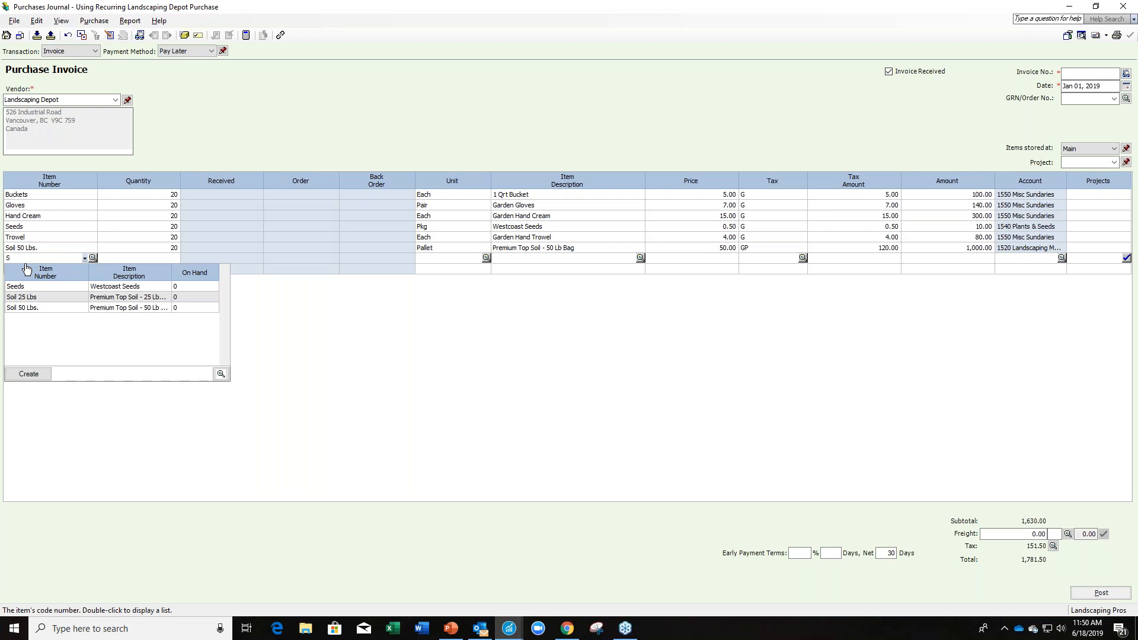
type("oil")
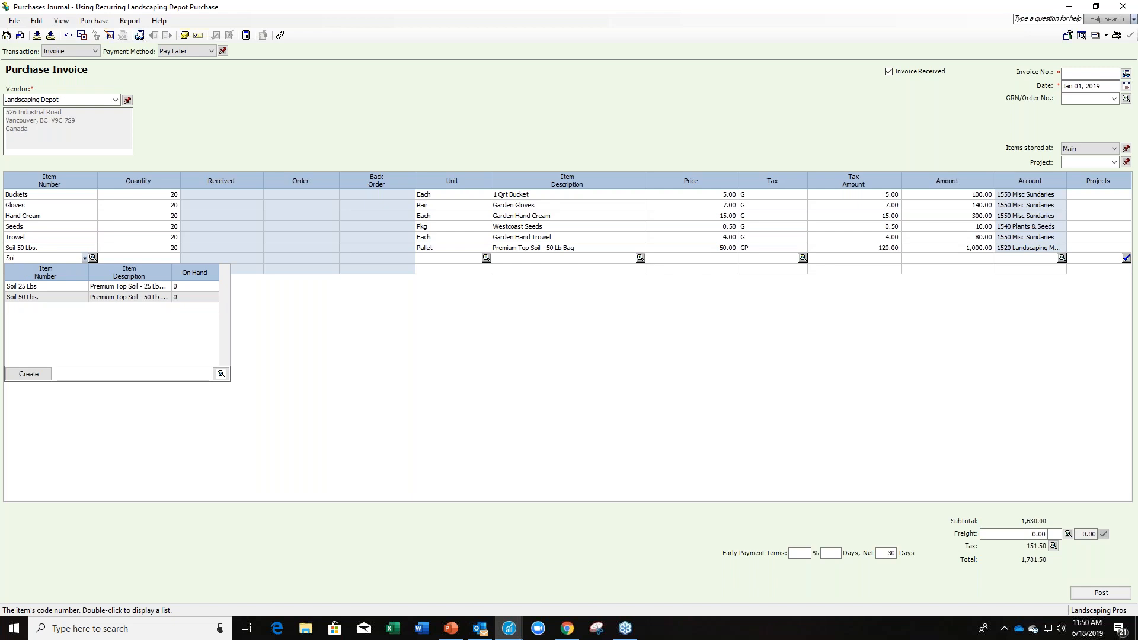
left_click(30, 287)
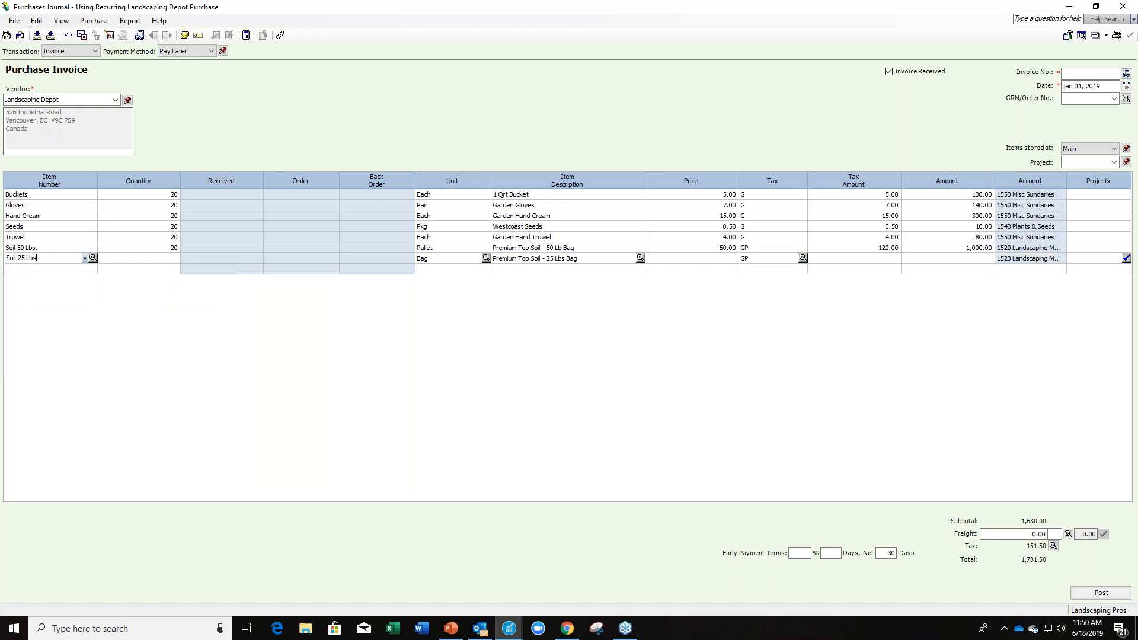
Set the Soil 25 Lbs line to a quantity of 10 at a price of 7.00.
key("Tab")
type("10")
key("Tab")
key("Tab")
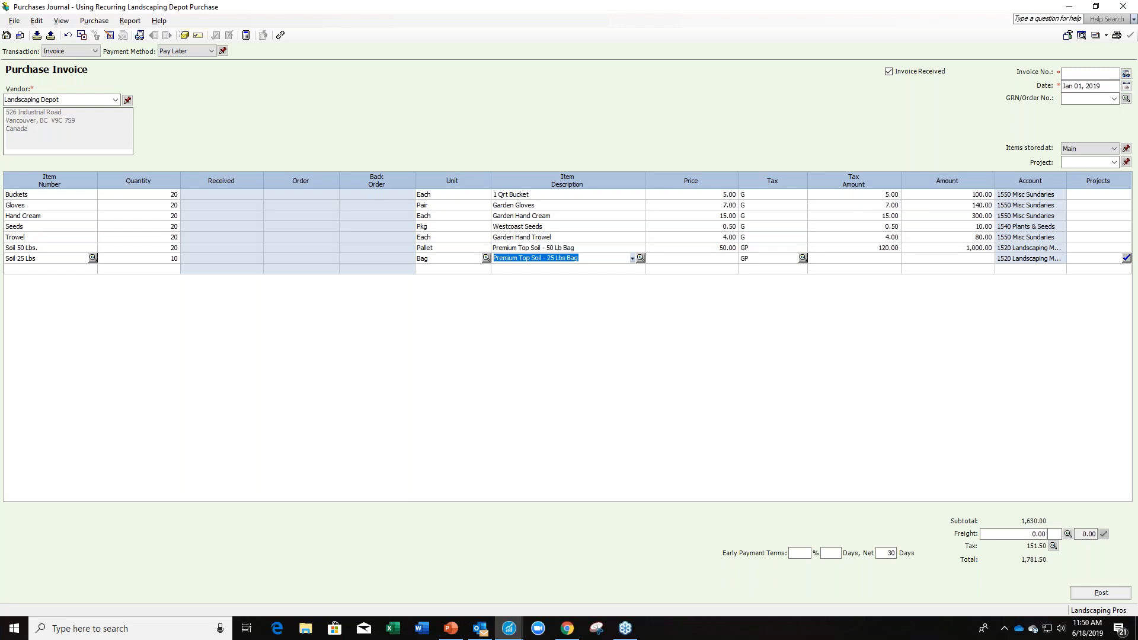
key("Tab")
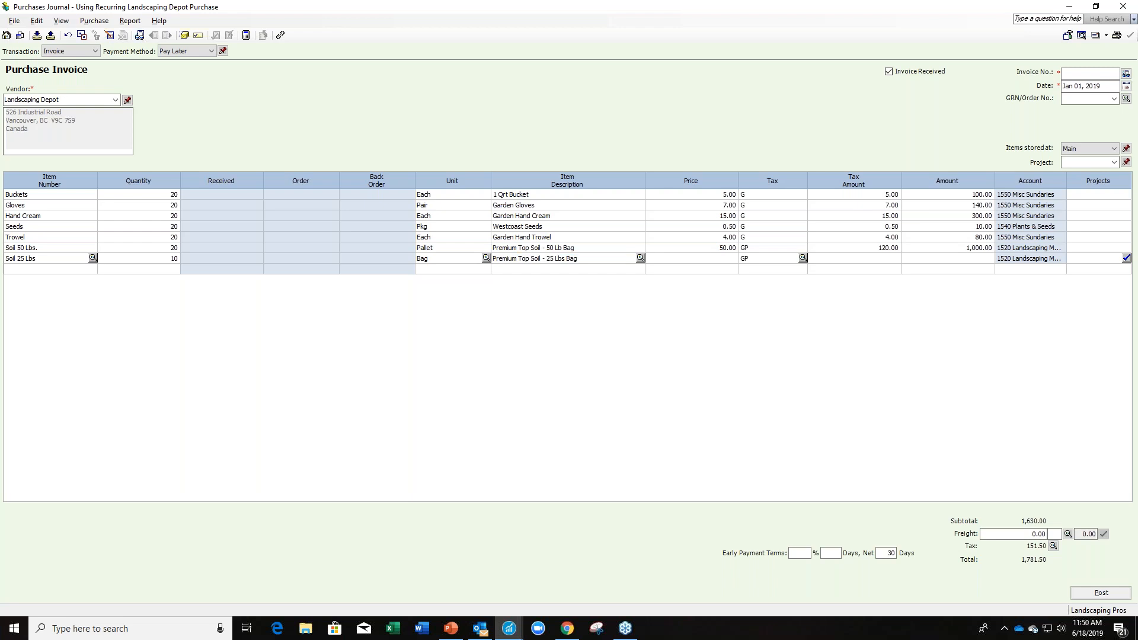
type("7.00")
key("Tab")
Set the tax code of the Soil 50 Lbs. and Soil 25 Lbs invoice lines to G - GST 5%.
left_click(767, 248)
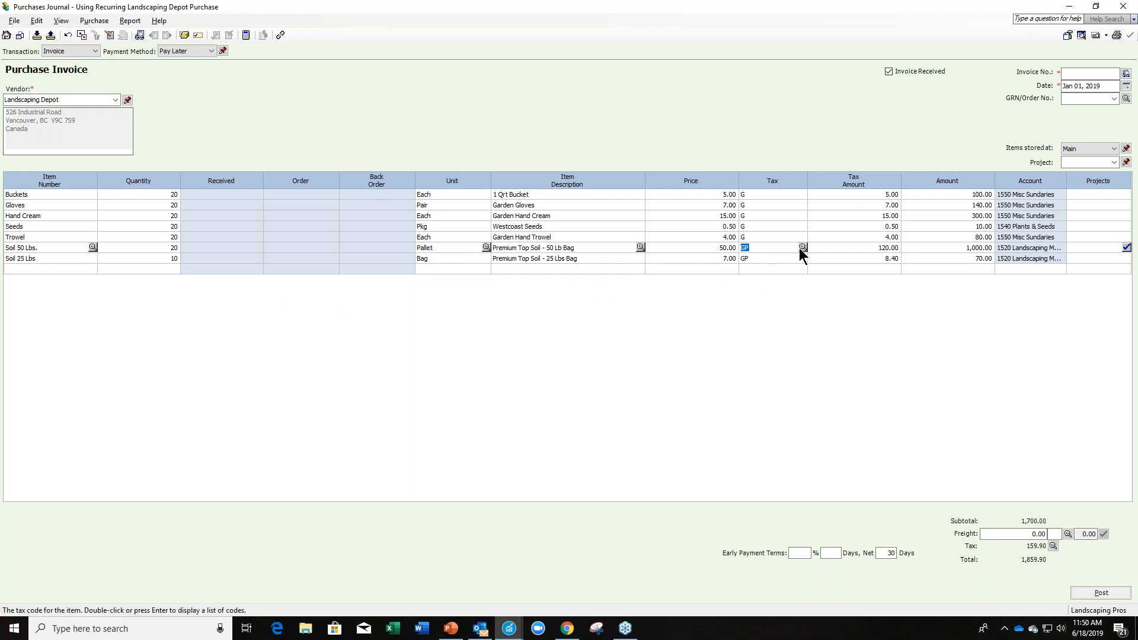
left_click(803, 247)
left_click(487, 298)
left_click(595, 383)
left_click(771, 261)
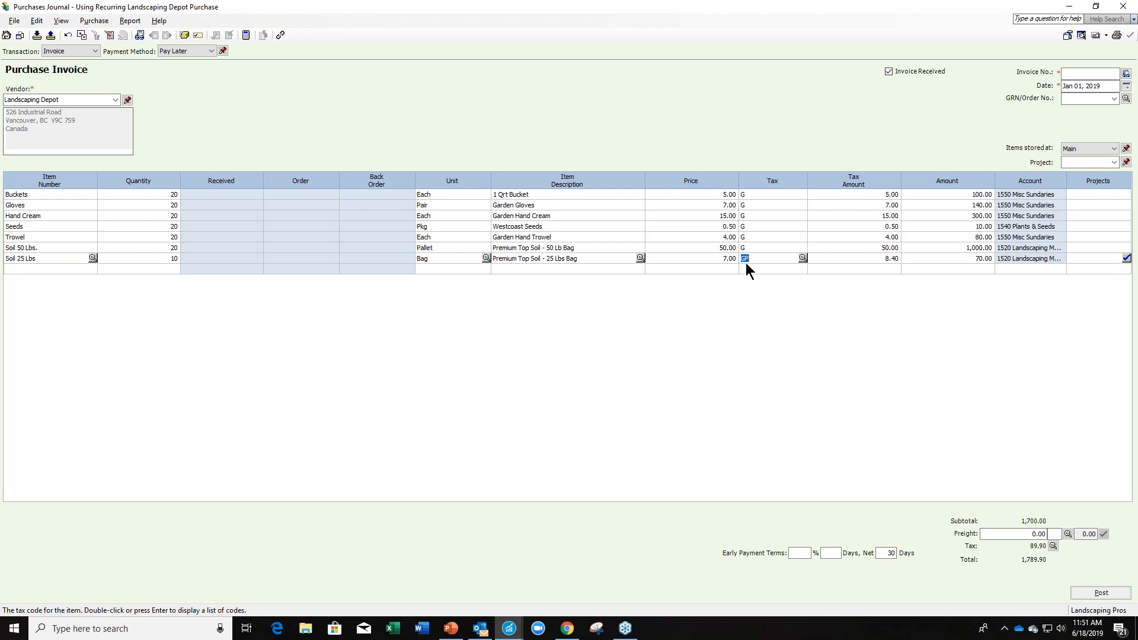
left_click(802, 259)
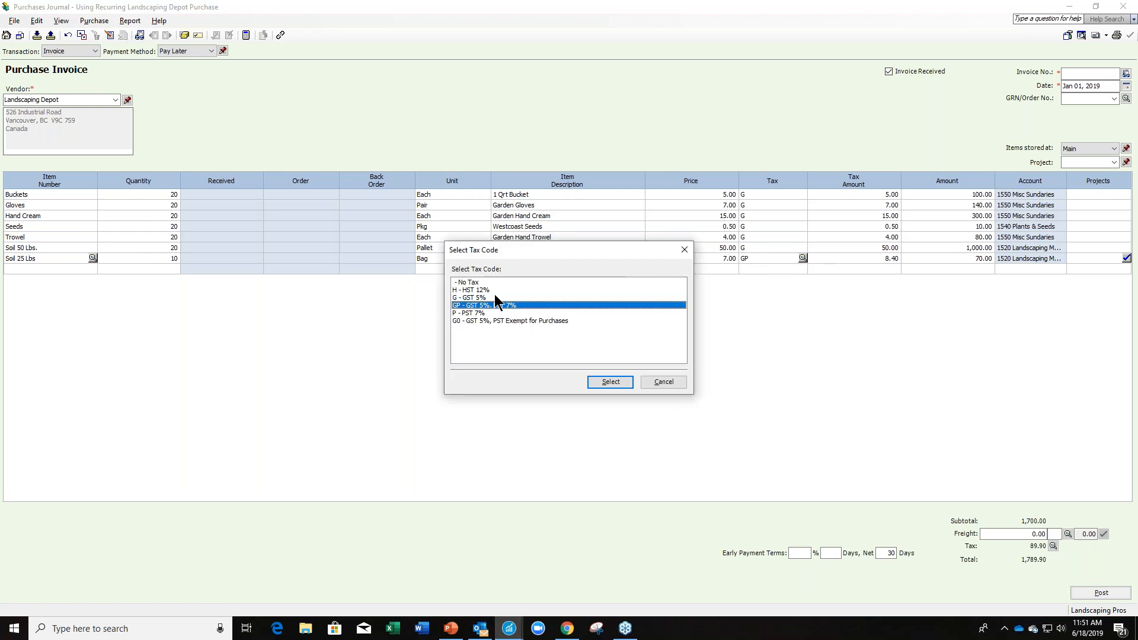
left_click(470, 299)
left_click(598, 382)
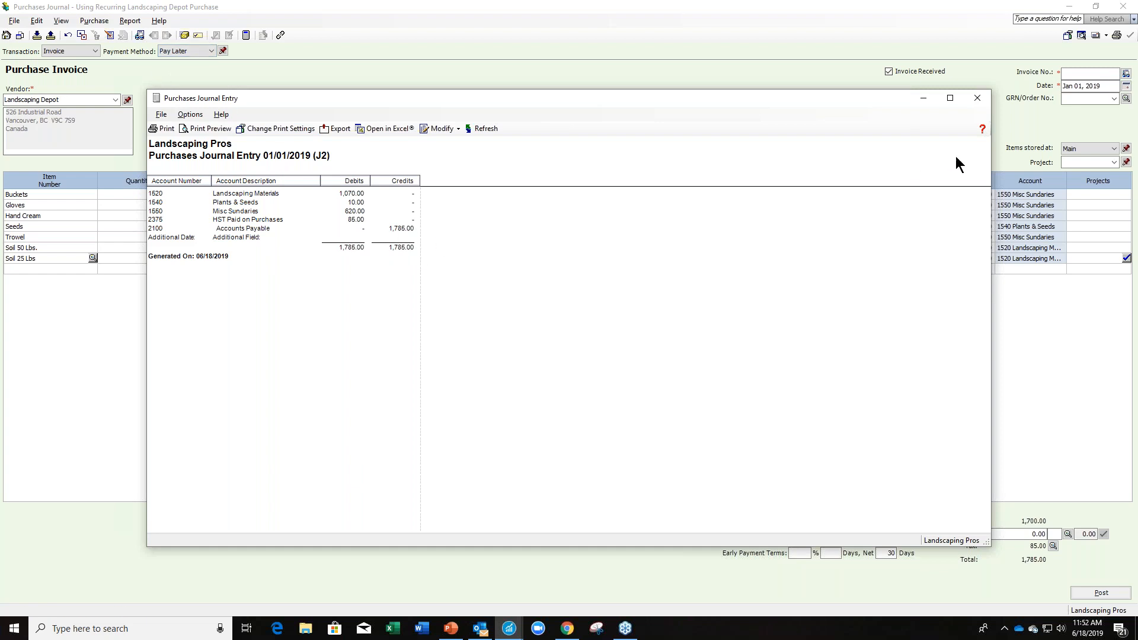
Close the purchases journal entry preview and enter 12589 as the vendor's invoice number.
left_click(976, 102)
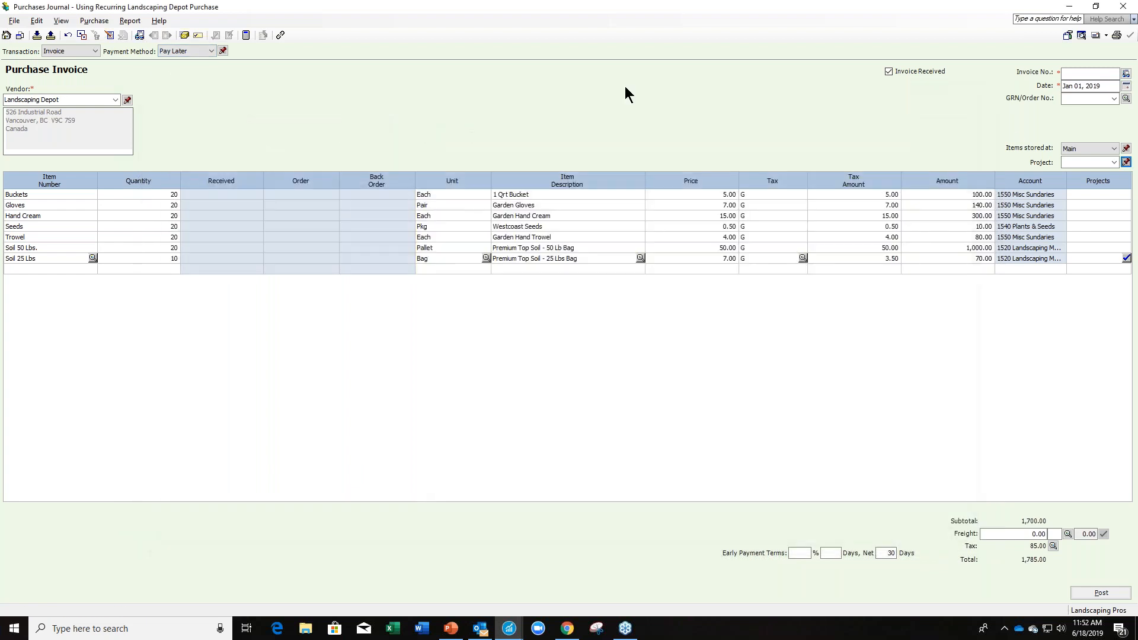
left_click(1077, 74)
type("12589")
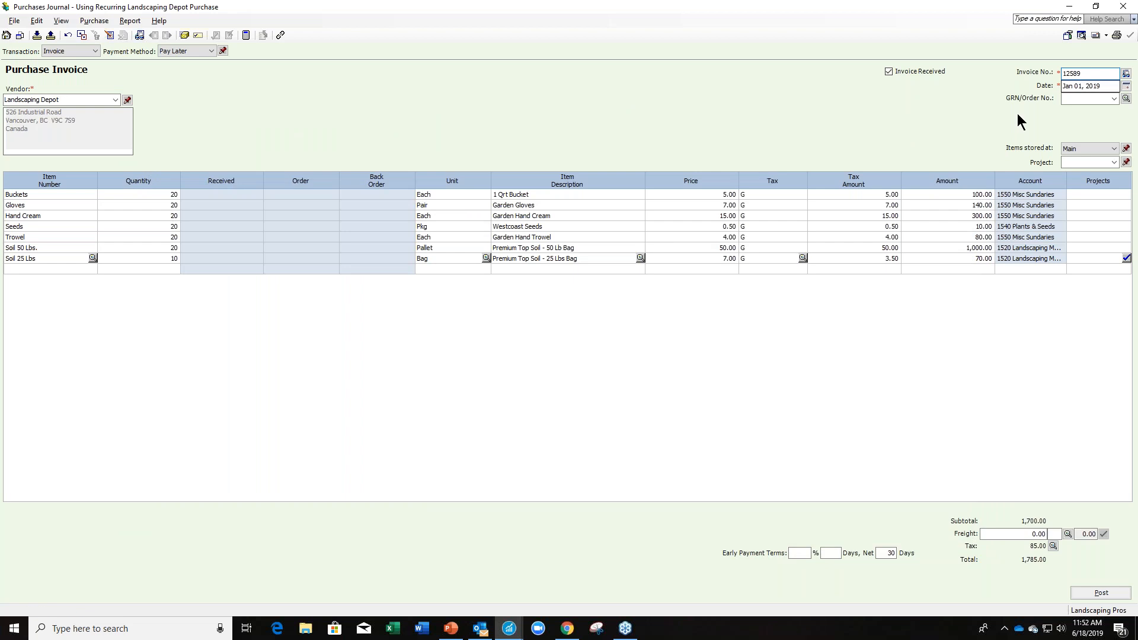
left_click(742, 364)
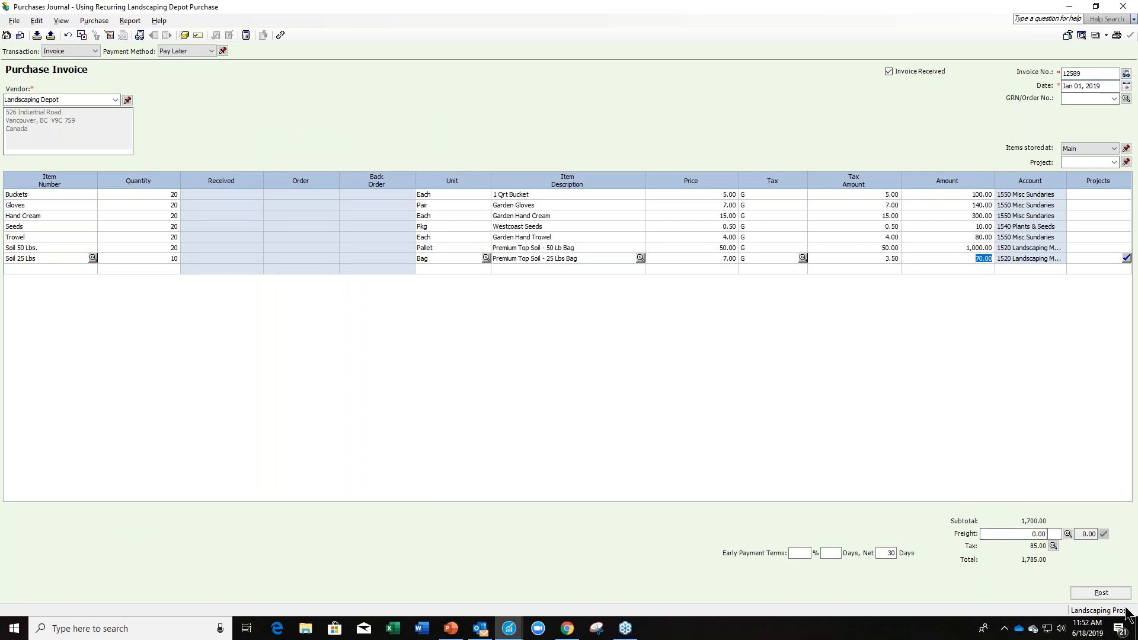
Post the Landscaping Depot purchase invoice and close the Purchases Journal.
left_click(1116, 596)
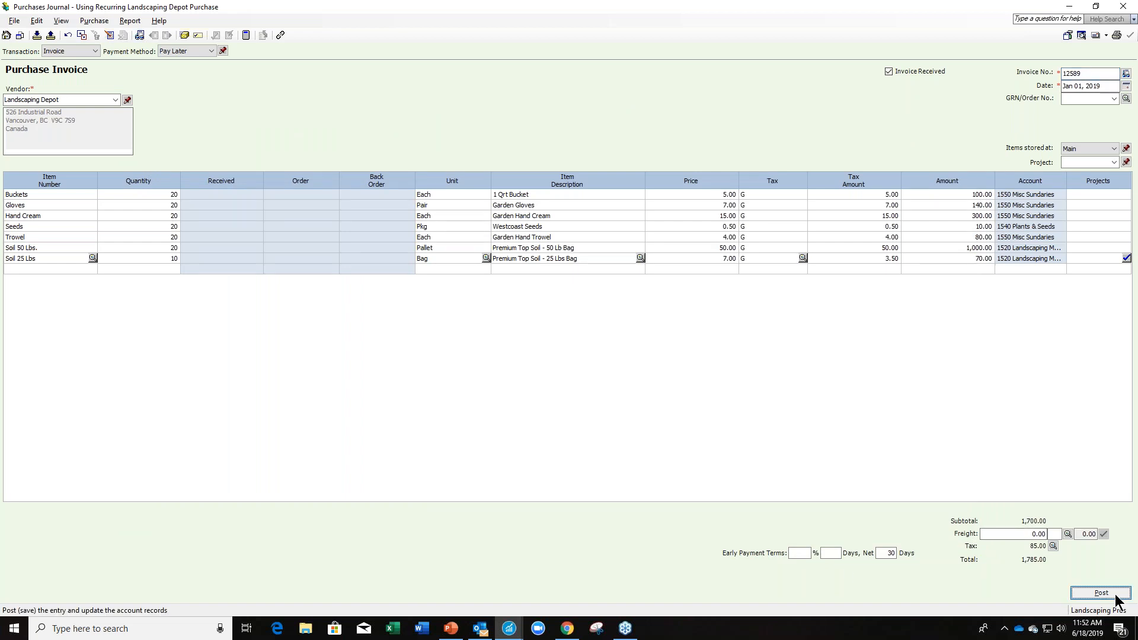
left_click(606, 345)
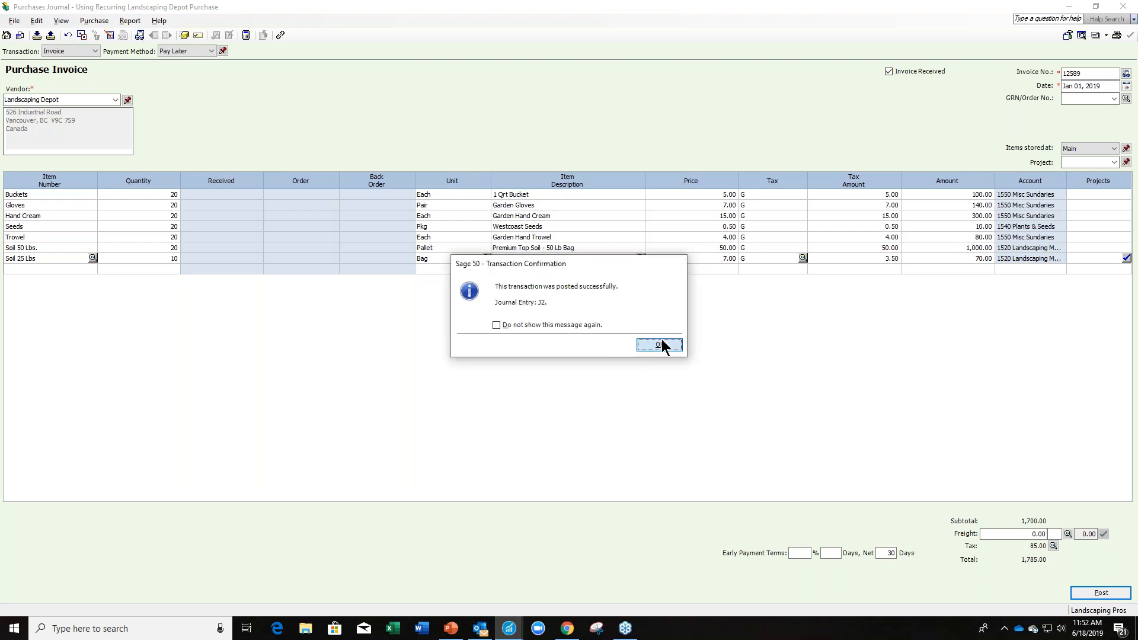
left_click(661, 342)
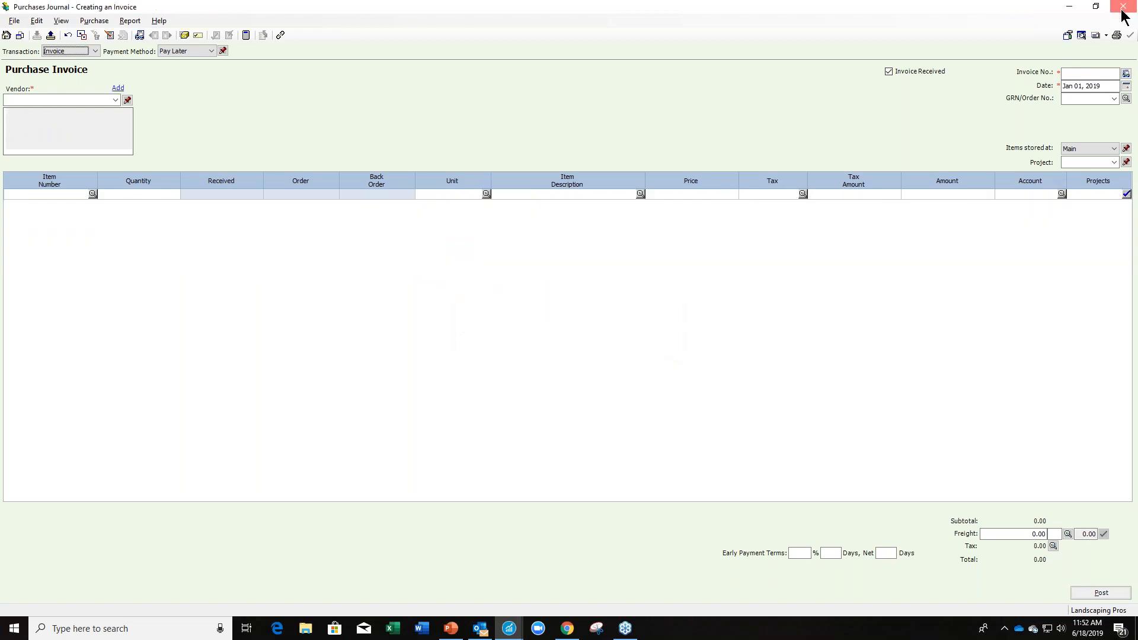
left_click(1121, 12)
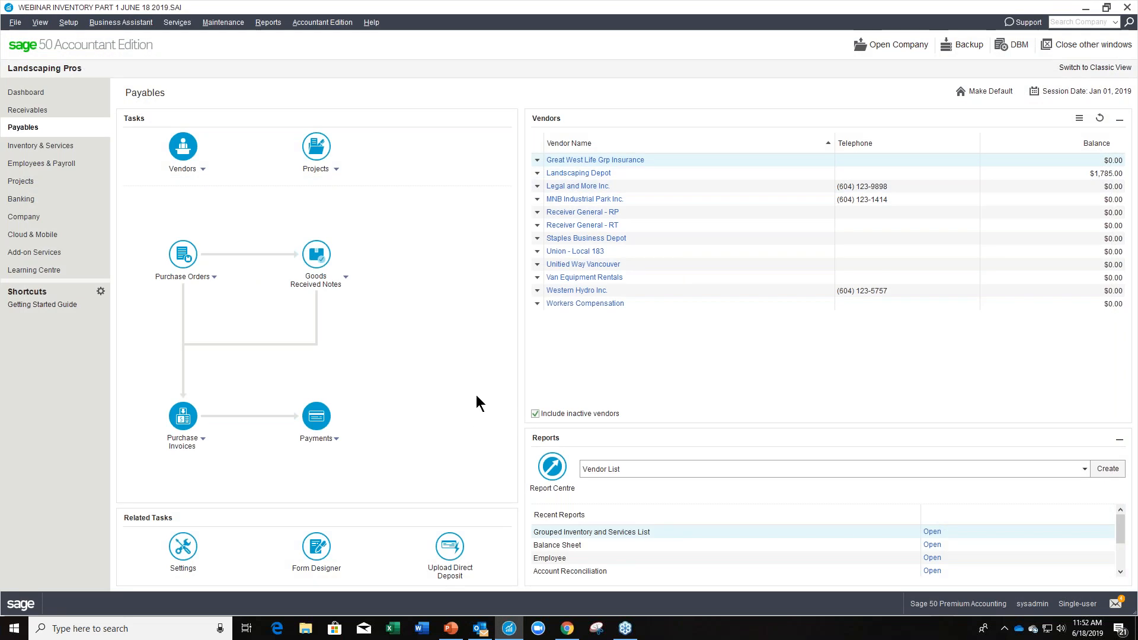
Create the inventory Quantity report, review stock, minimum and order quantities, and return to the Inventory & Services page.
left_click(35, 149)
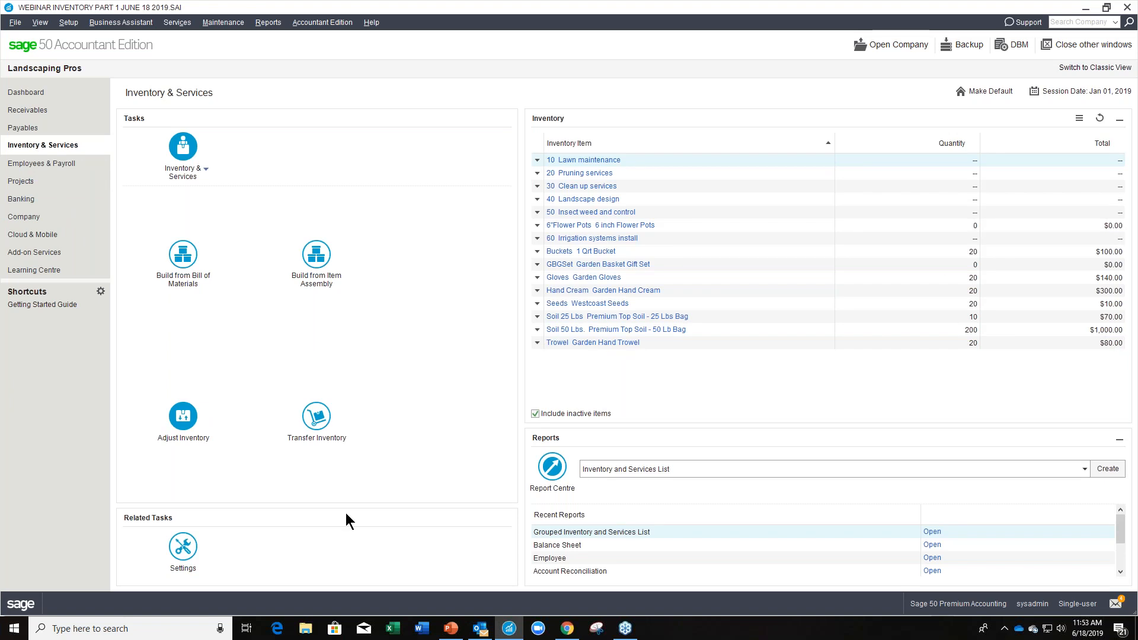
left_click(550, 468)
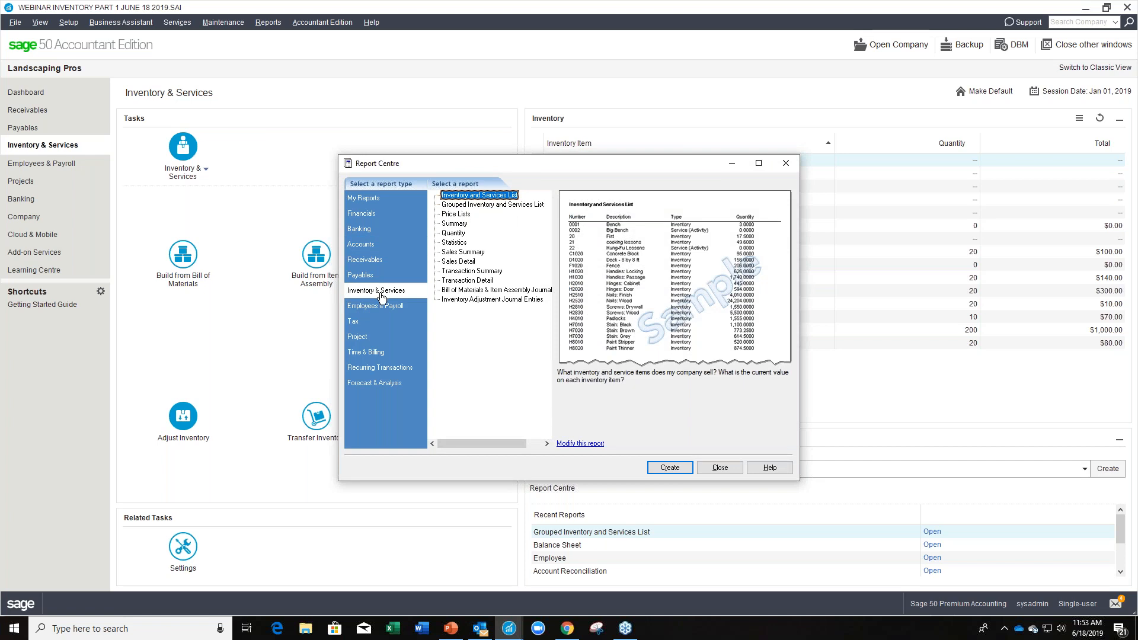
left_click(460, 234)
left_click(670, 468)
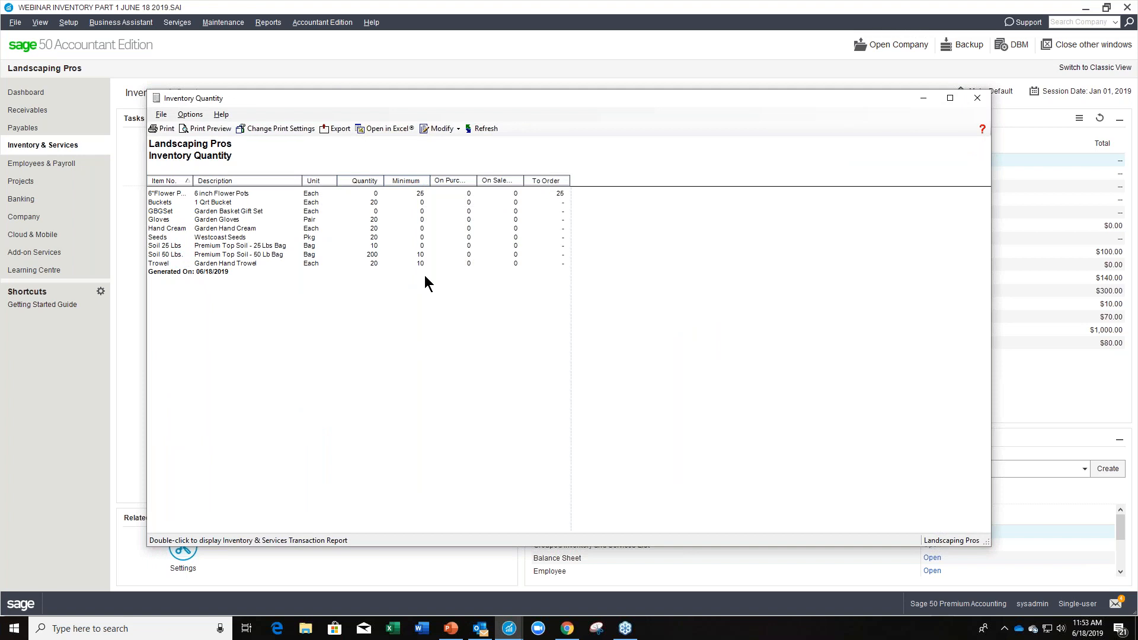
left_click_drag(477, 182, 483, 182)
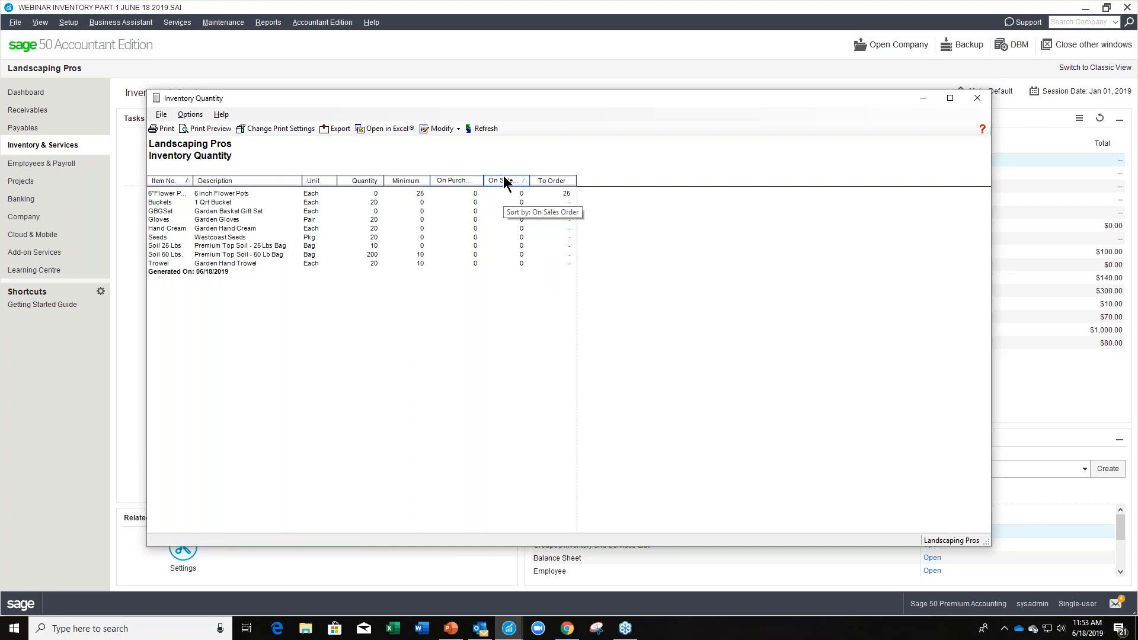
left_click(977, 98)
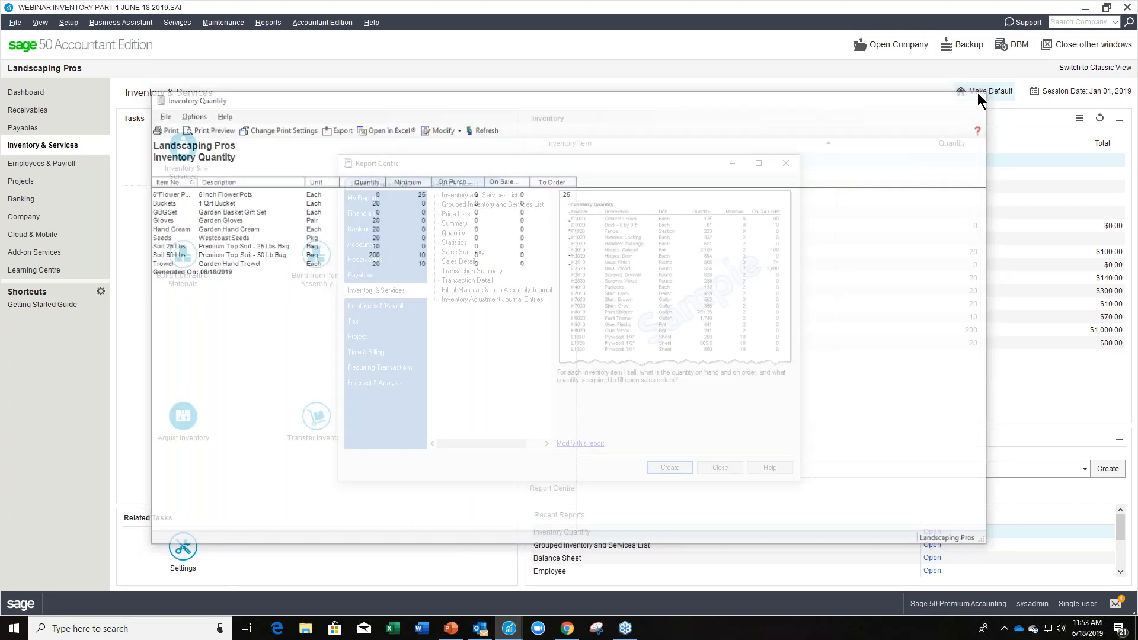
left_click(791, 166)
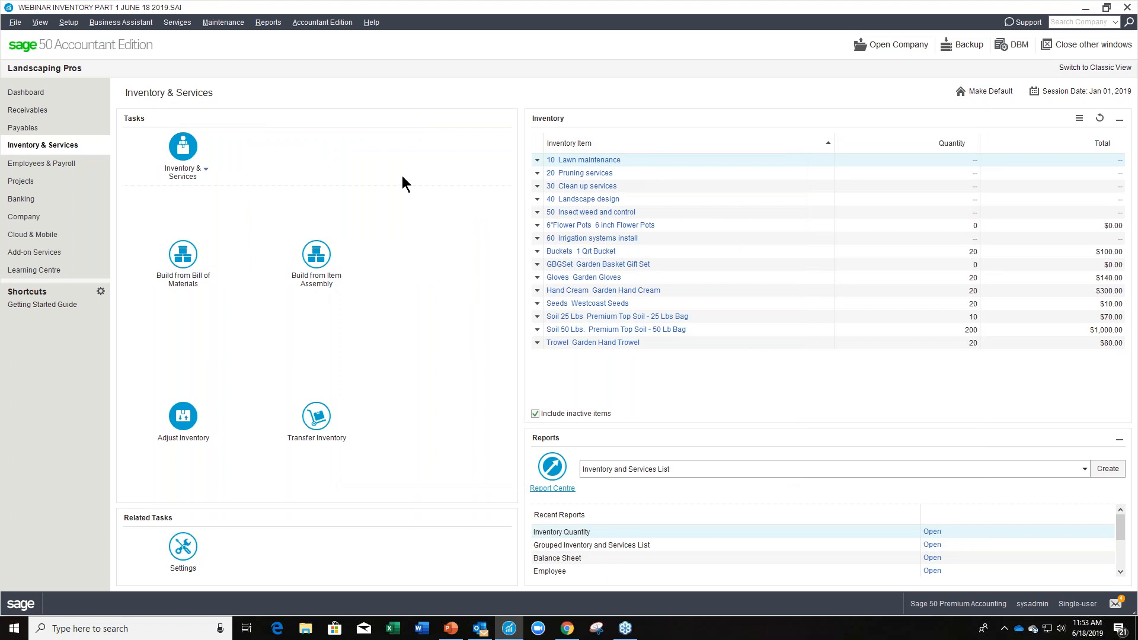
Start a sales invoice and recall the recurring transaction South Pines Seniors - Sales Invoice.
left_click(59, 110)
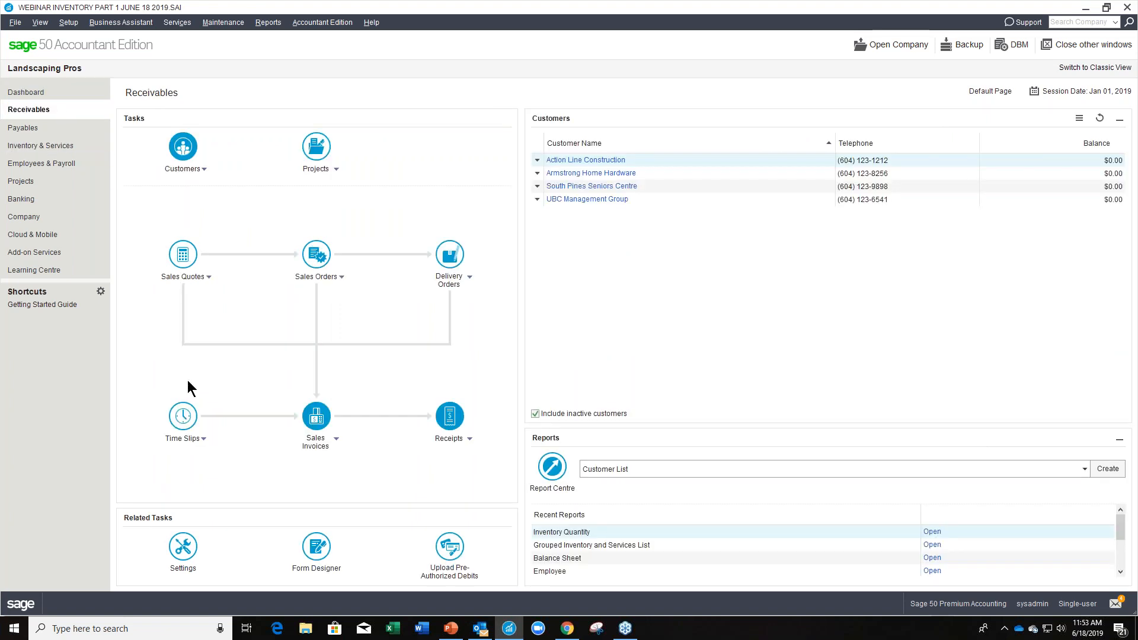
left_click(312, 423)
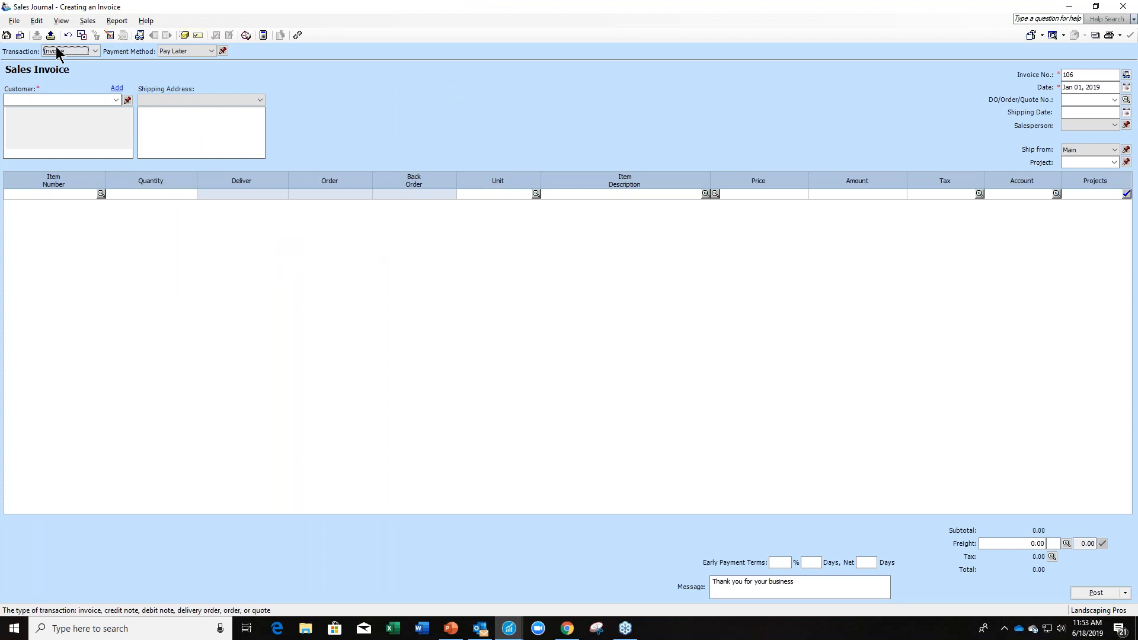
left_click(51, 35)
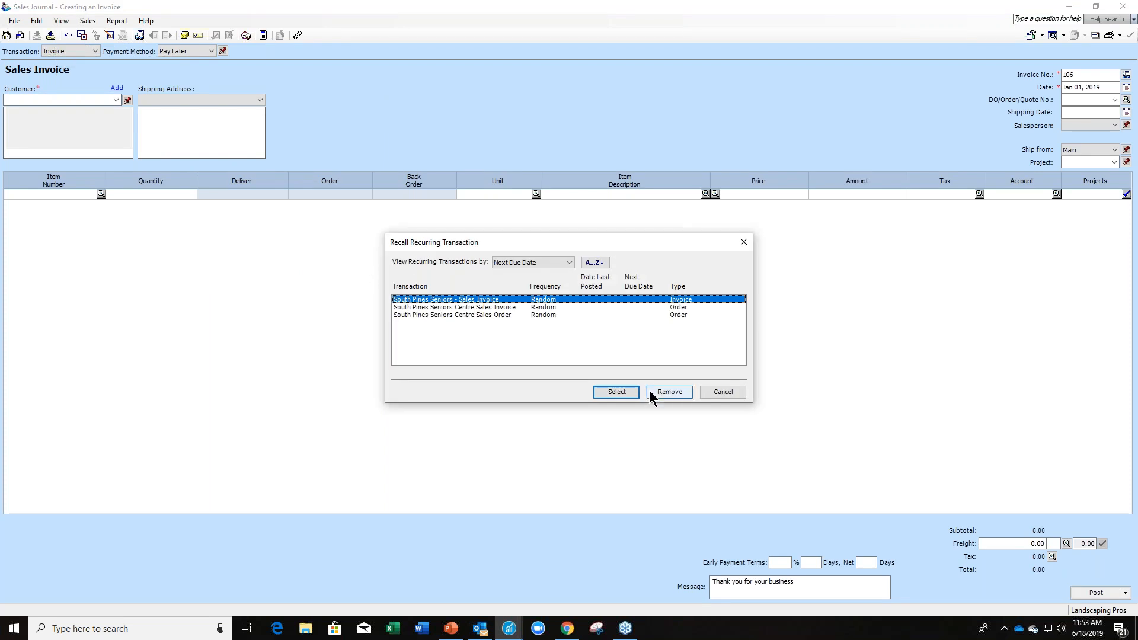
left_click(625, 393)
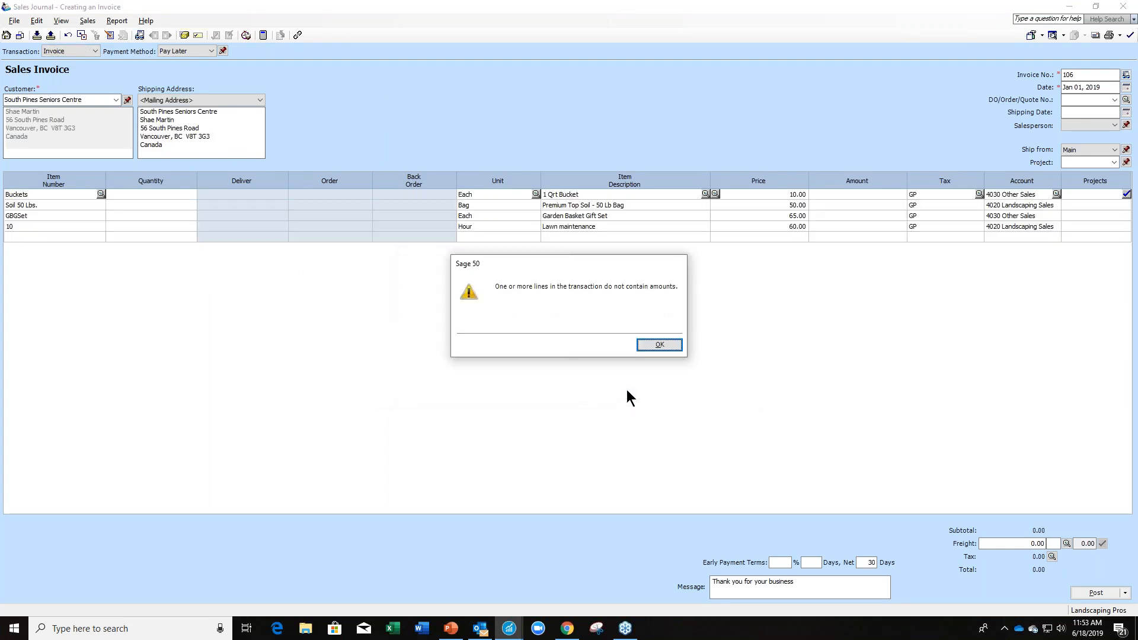
left_click(658, 345)
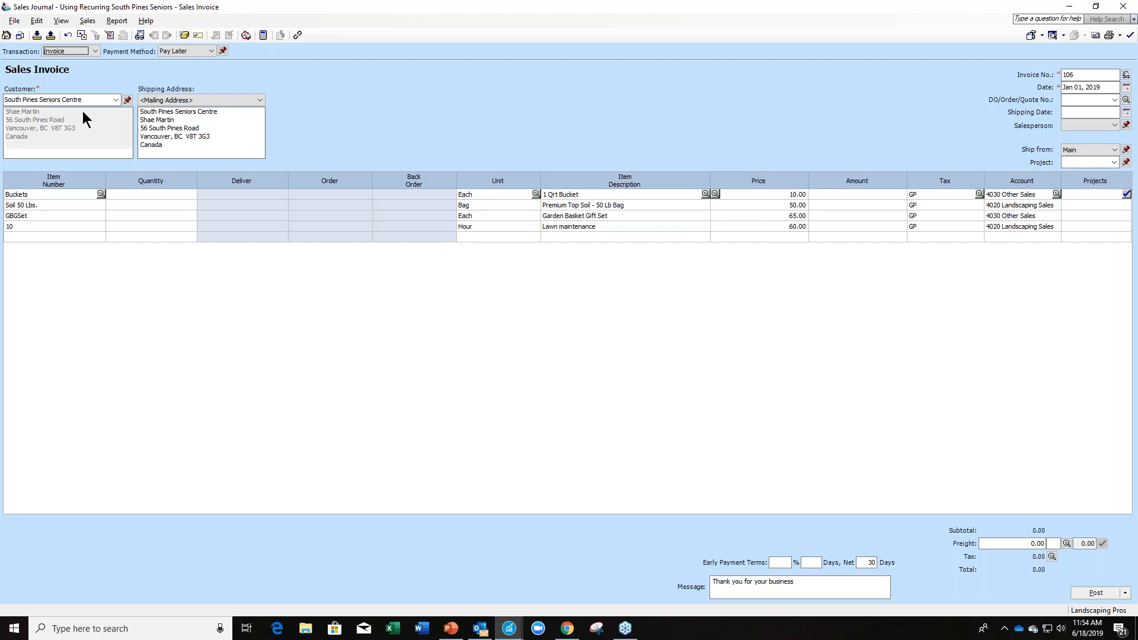
Enter a quantity of 5 for the Buckets, Soil 50 Lbs. and GBGSet lines of the sales invoice.
left_click(159, 196)
key("Down")
type("5")
key("Down")
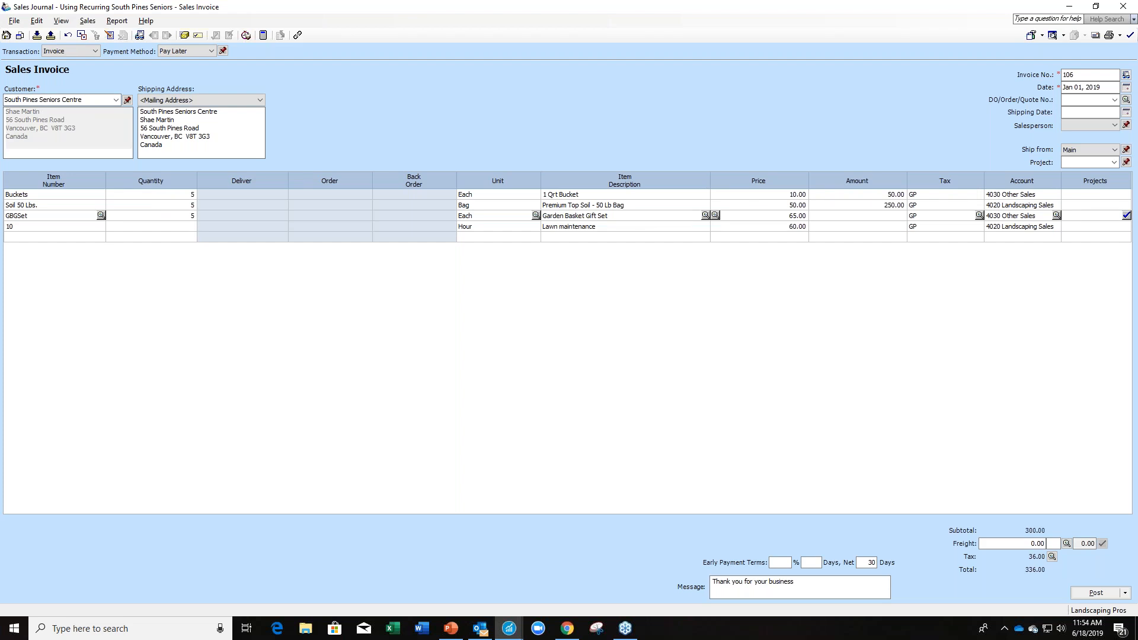
type("5")
key("Down")
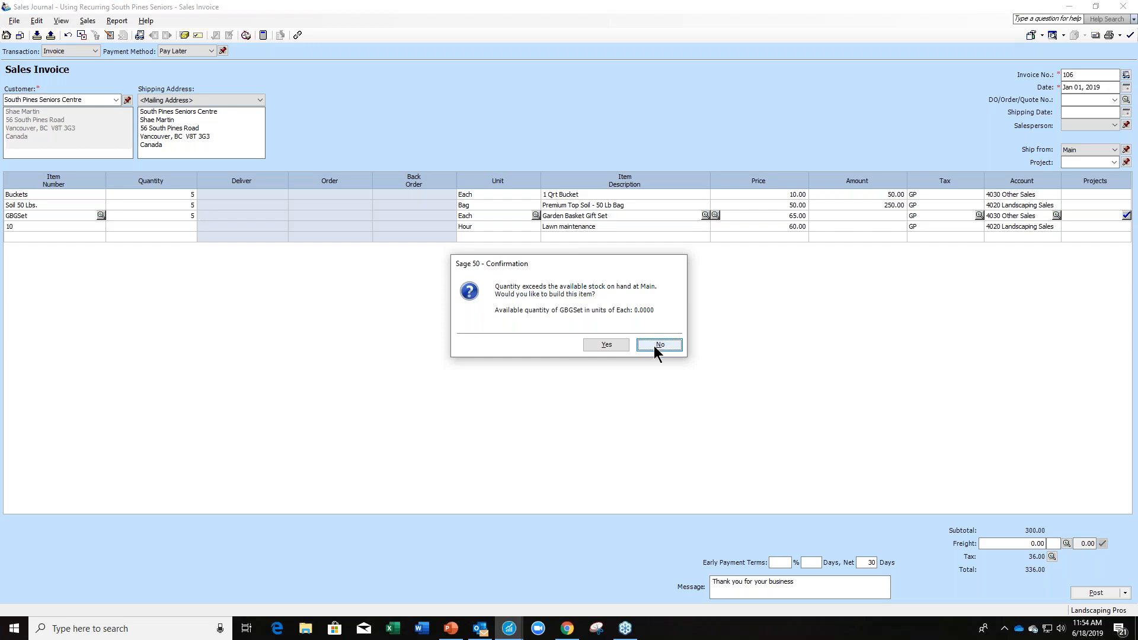
Build the 5 missing GBGSet gift sets from the bill of materials with source Inv 106, and post the build.
left_click(610, 346)
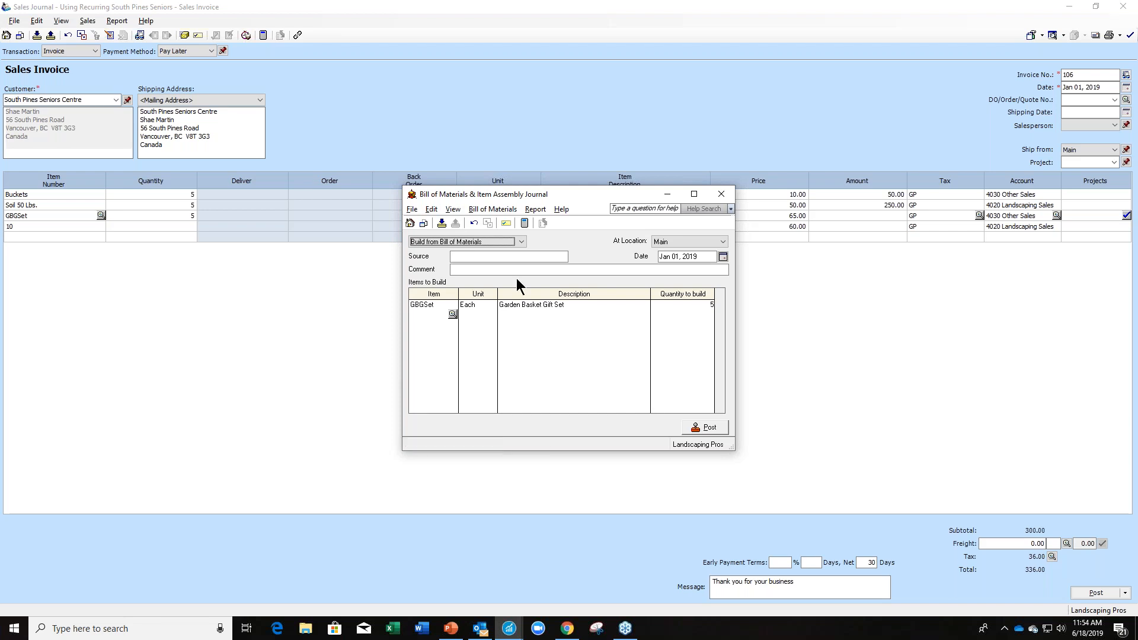
left_click(499, 256)
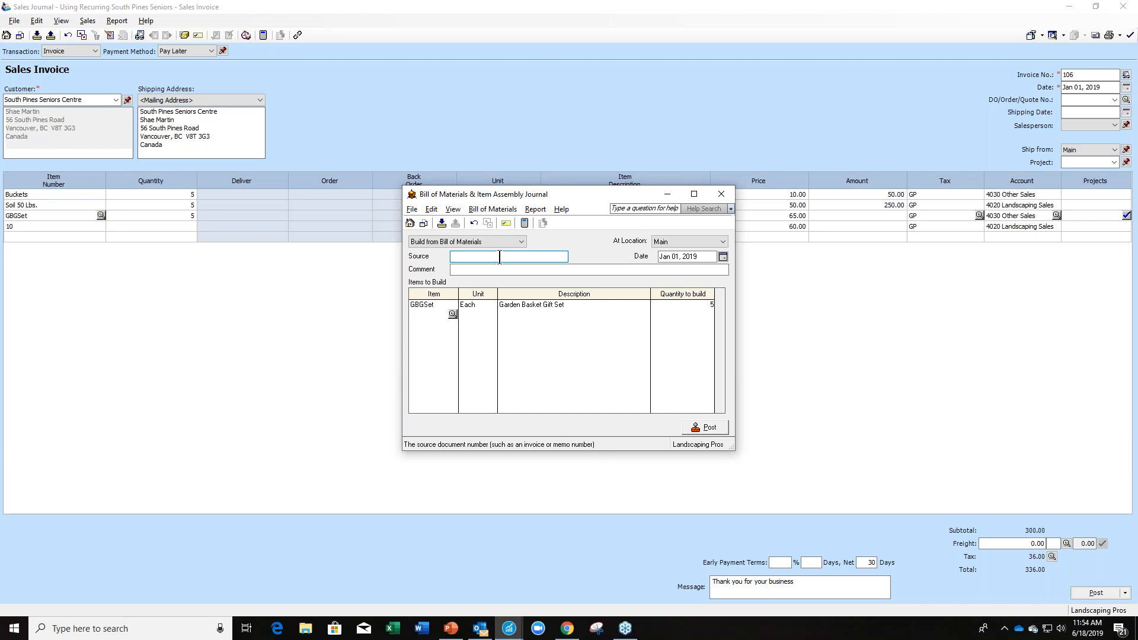
type("Inv 106")
key("Tab")
left_click(472, 271)
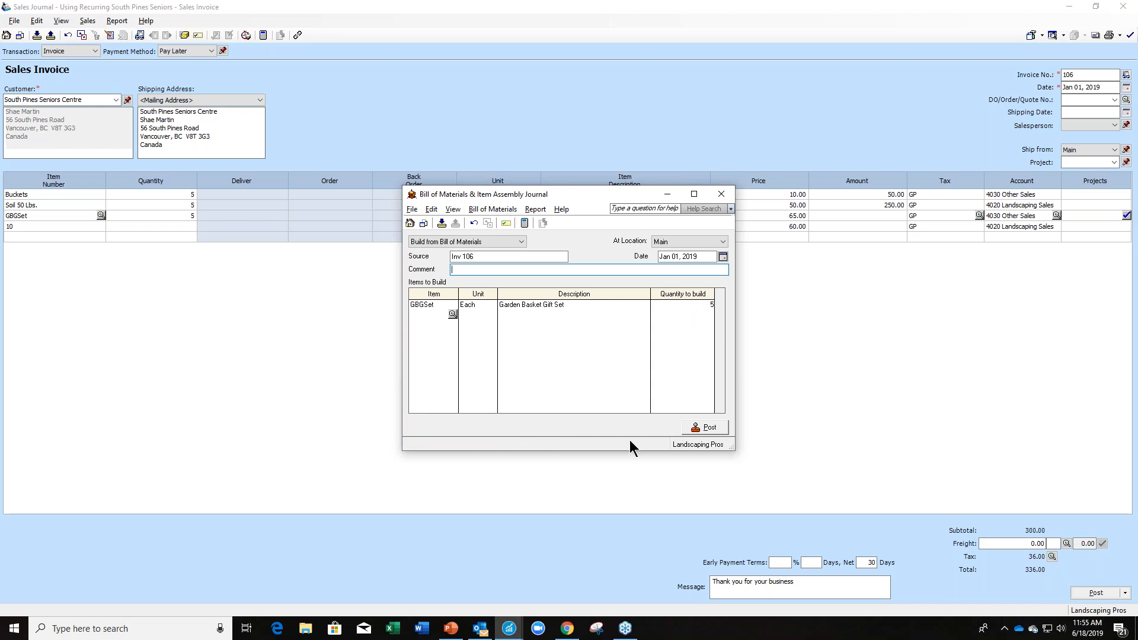
left_click(699, 427)
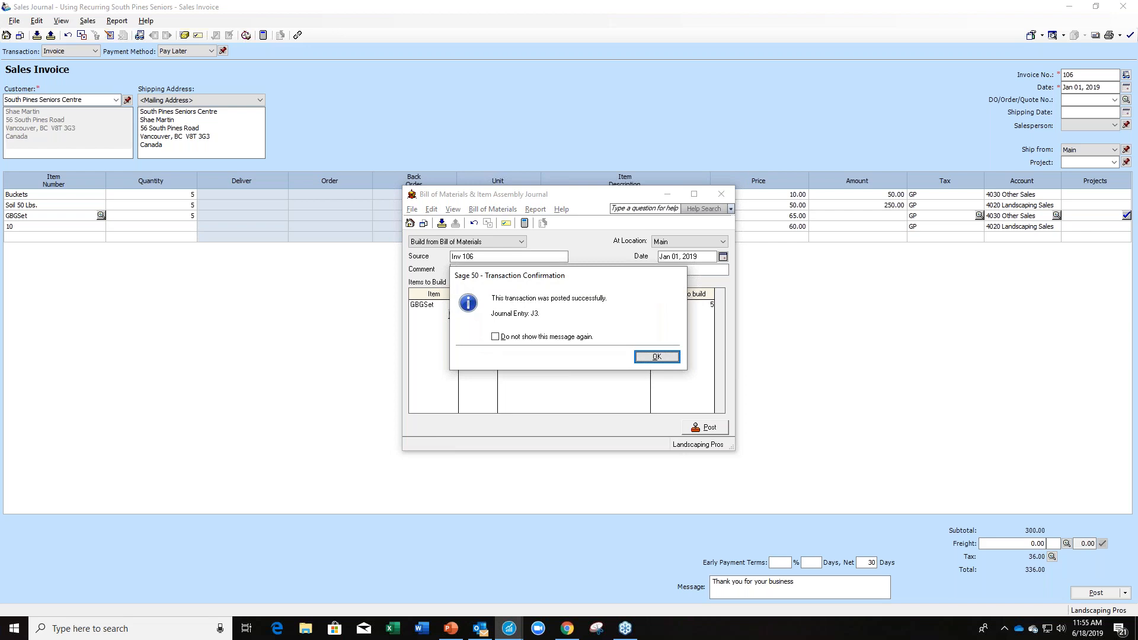
left_click(656, 357)
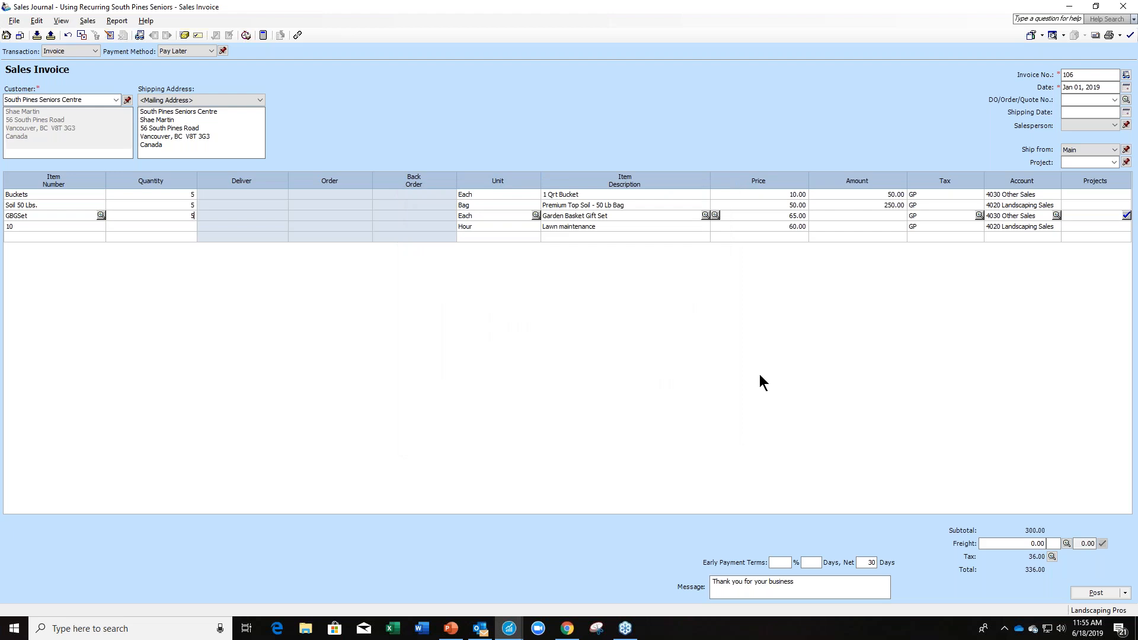
Set the lawn maintenance quantity to 5 and the shipping date to Jan 01, 2019, shipping from Main.
left_click(184, 229)
key("Tab")
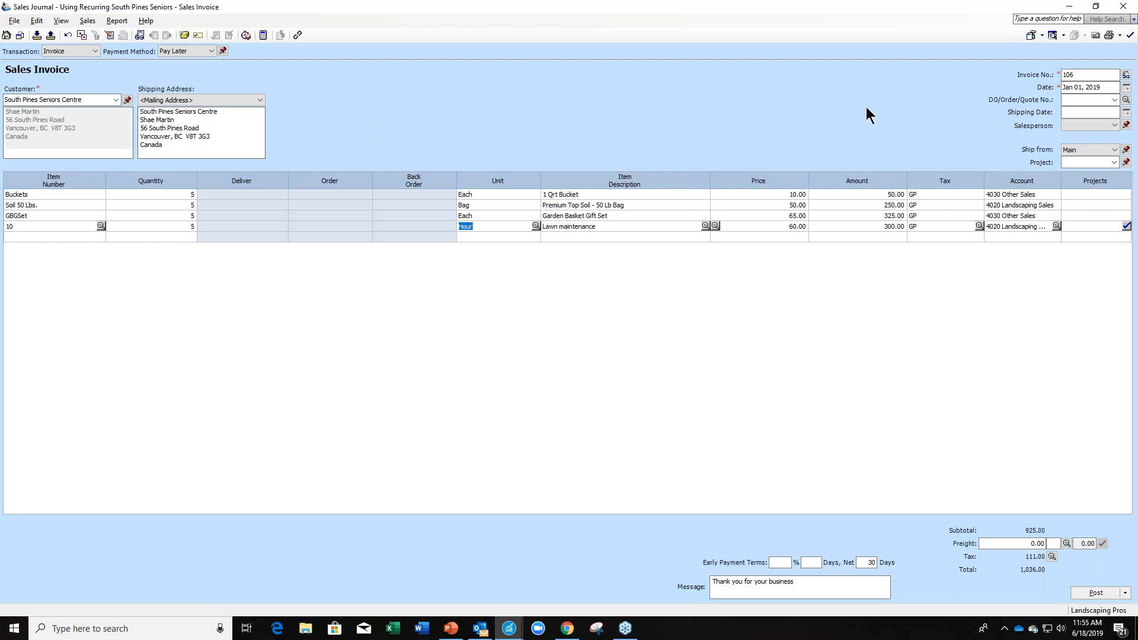
left_click(1125, 113)
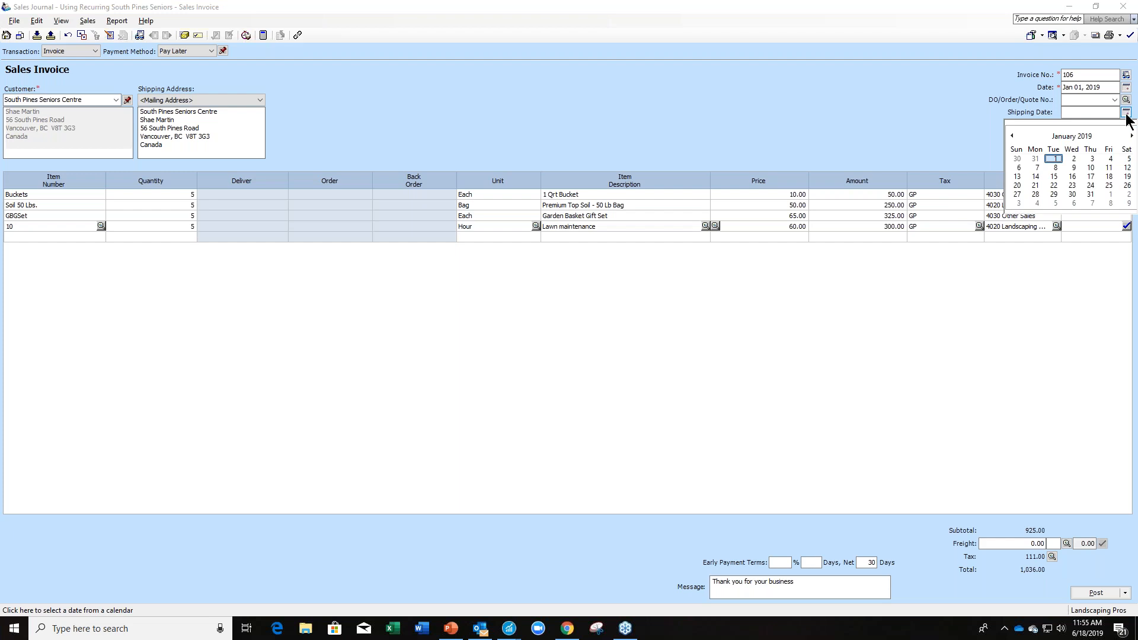
left_click(1055, 159)
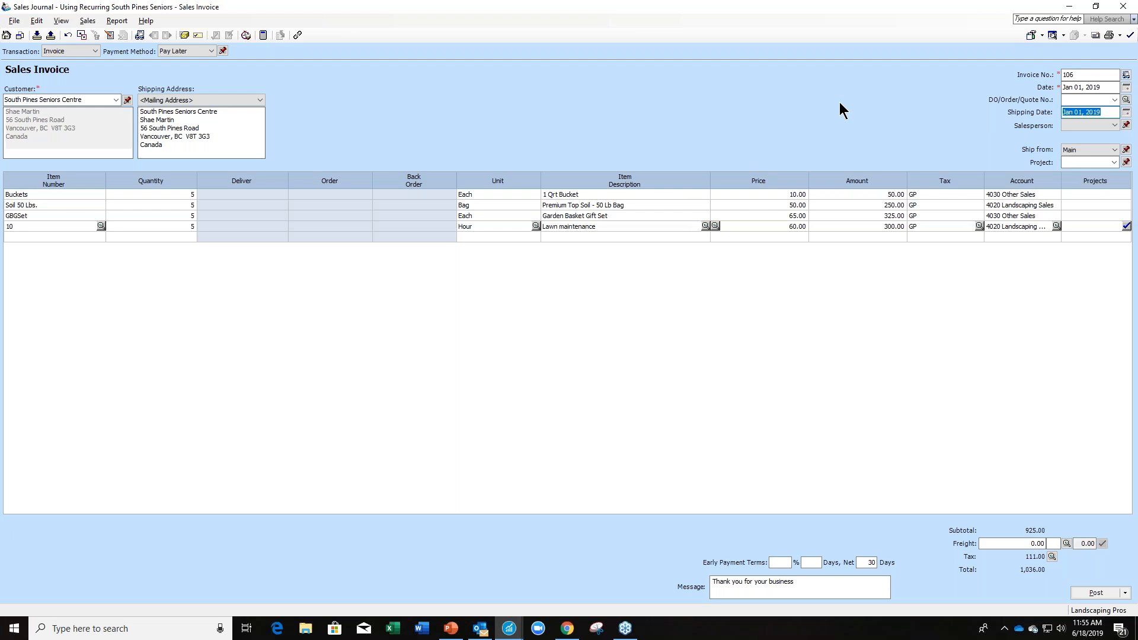
left_click(1116, 149)
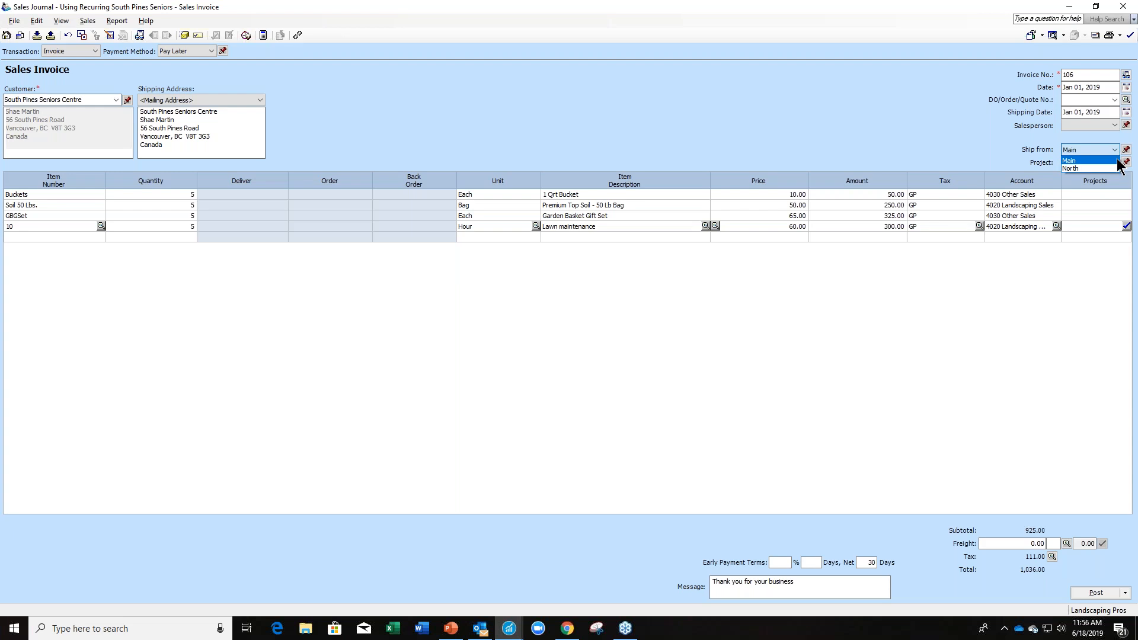
left_click(1117, 158)
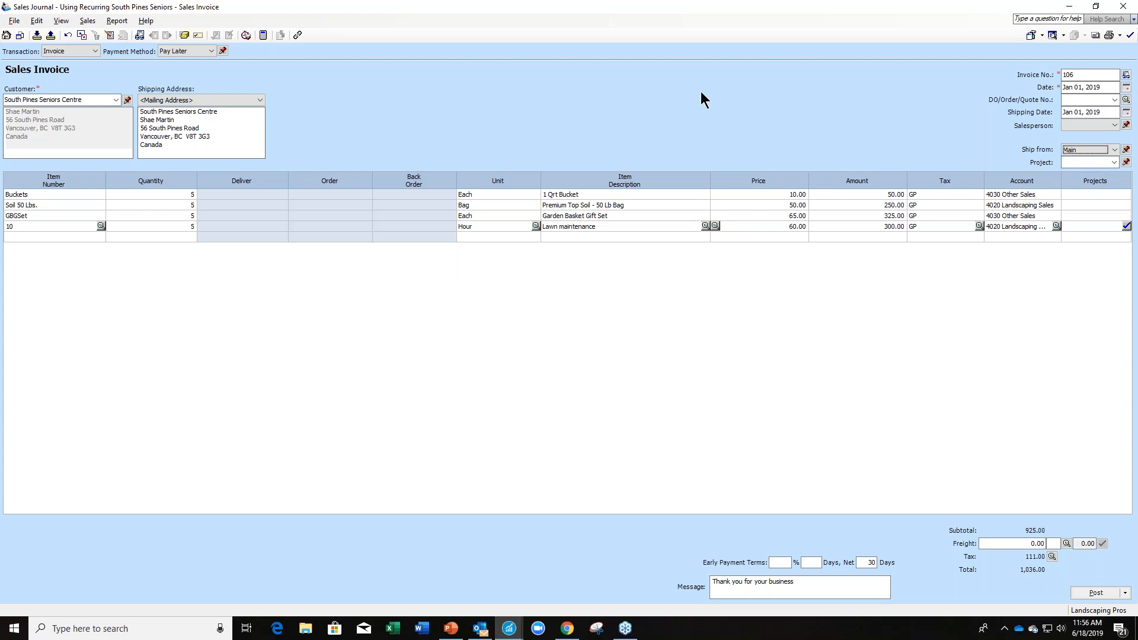
Review the sales invoice's journal entry and the tax codes available for the Buckets line.
left_click(117, 20)
left_click(126, 34)
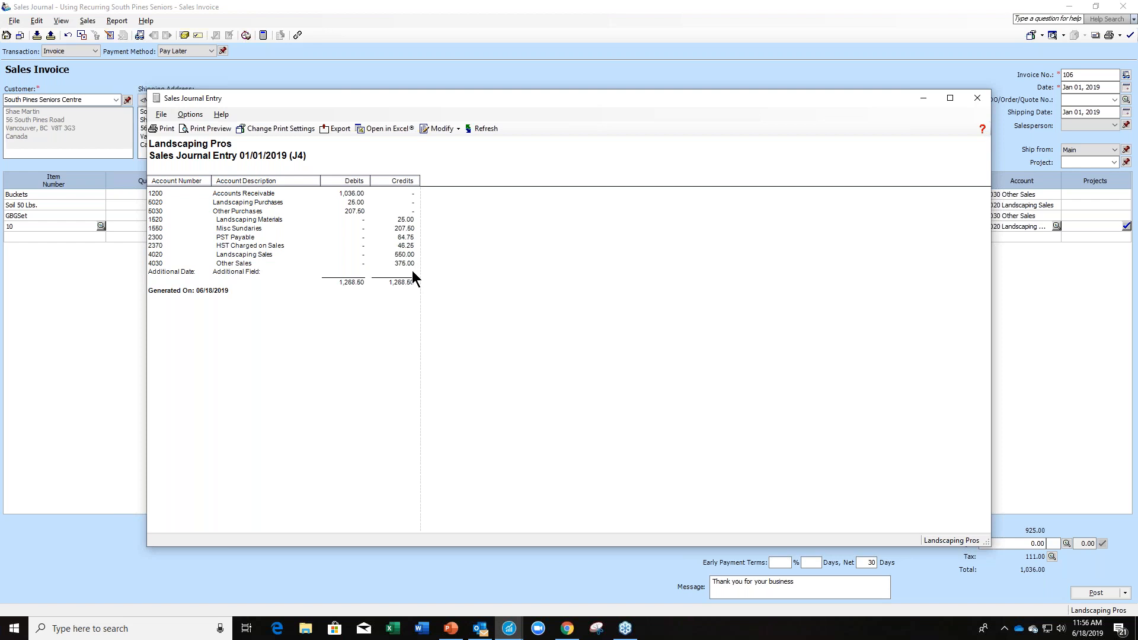
left_click(978, 98)
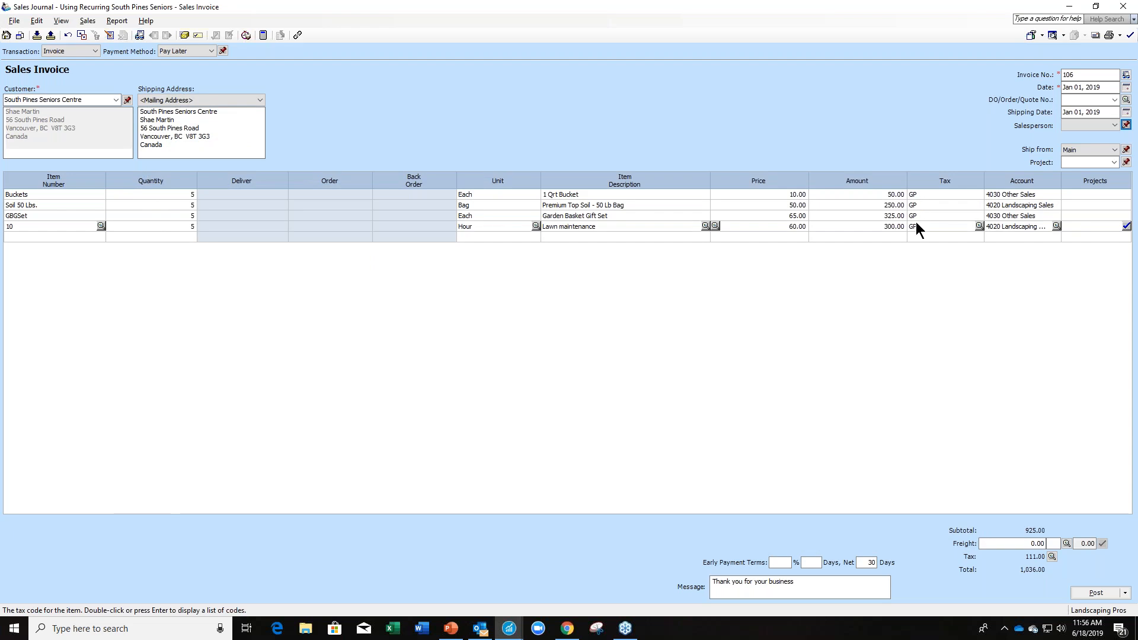
left_click(976, 193)
left_click(977, 194)
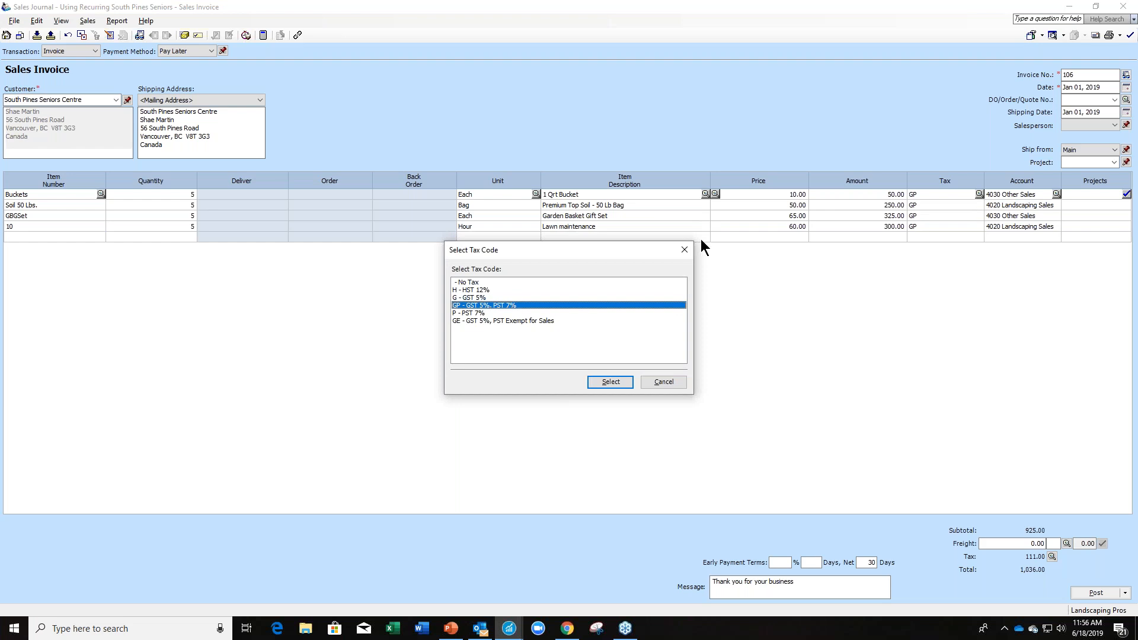
left_click(685, 250)
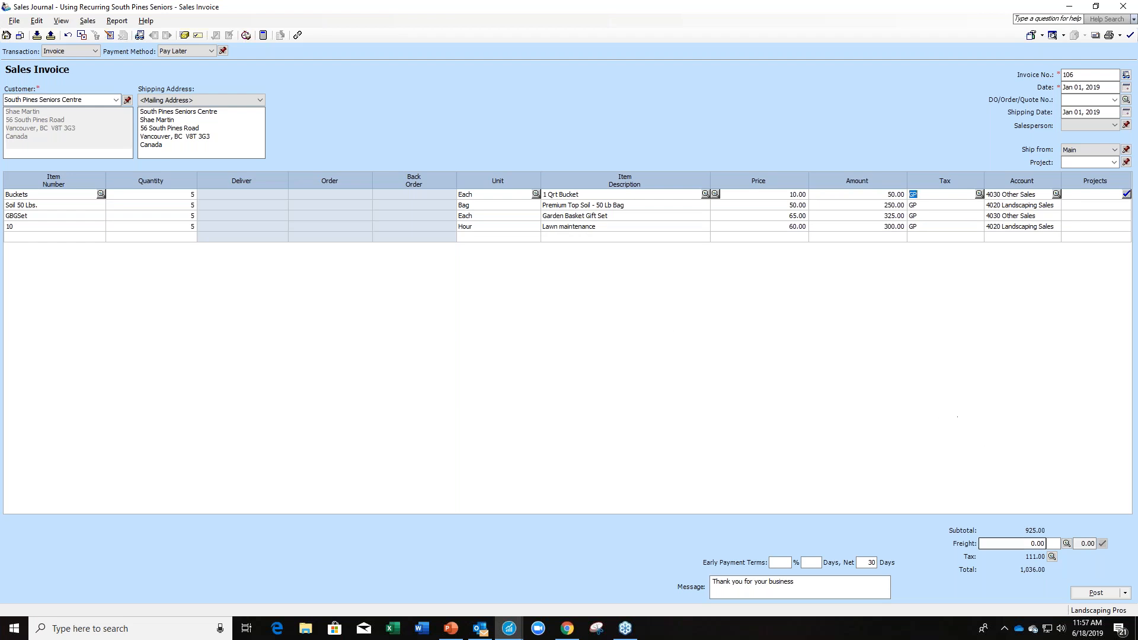
Post the South Pines Seniors Centre sales invoice without printing or emailing it, and close the Sales Journal.
left_click(1095, 592)
left_click(595, 341)
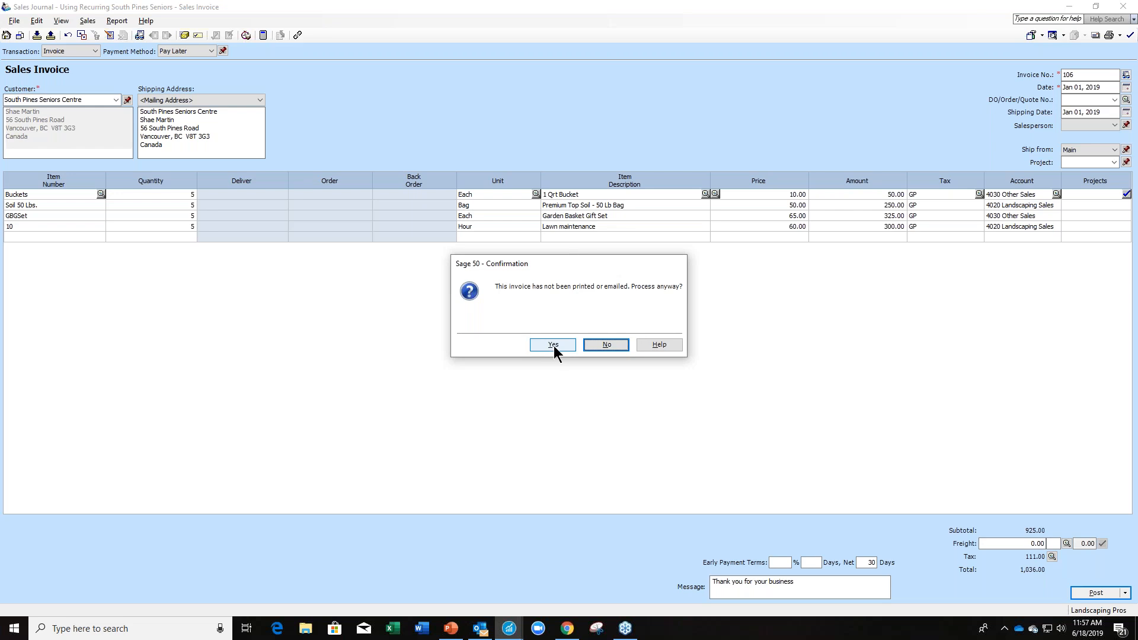
left_click(554, 345)
left_click(675, 349)
left_click(1122, 9)
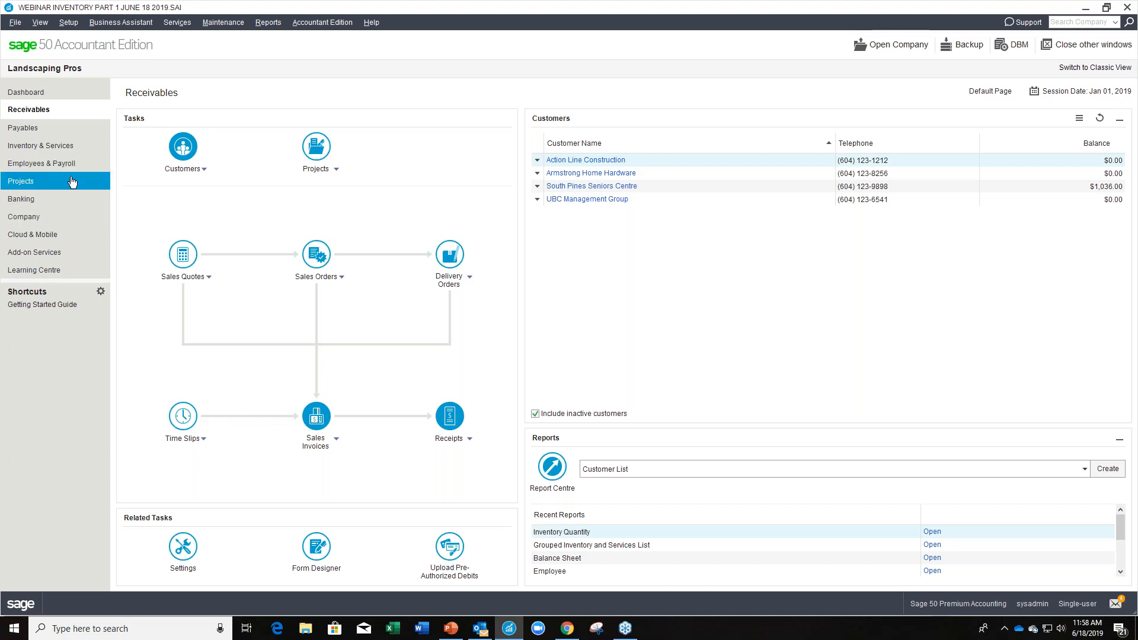
Examine the quantities and build components in the GBGSet inventory record, and close the record.
left_click(80, 148)
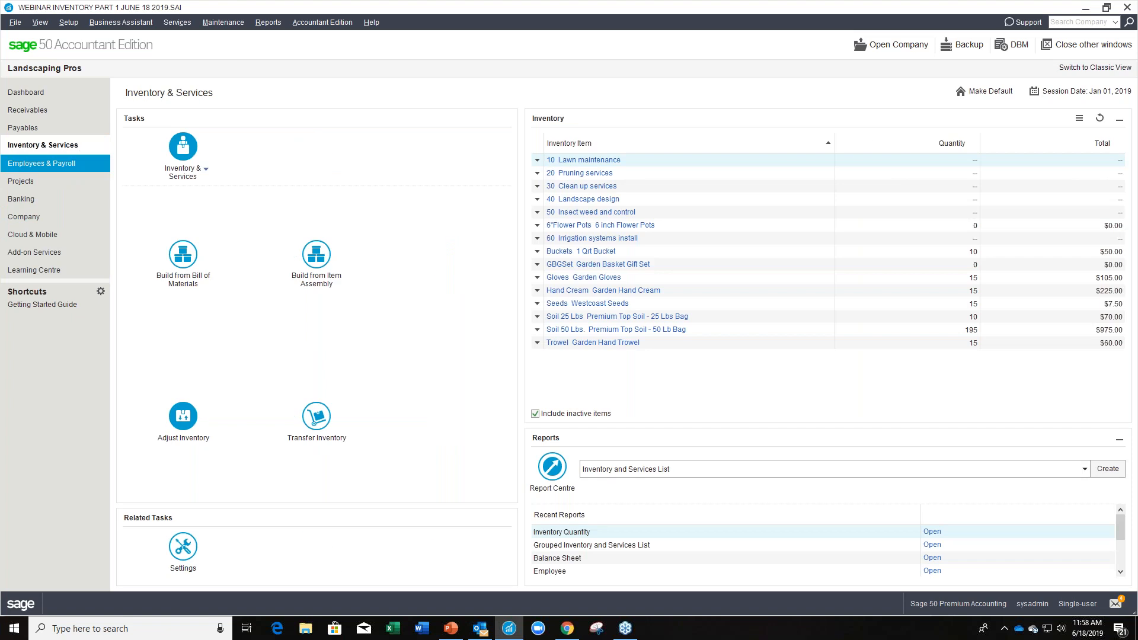
left_click(575, 266)
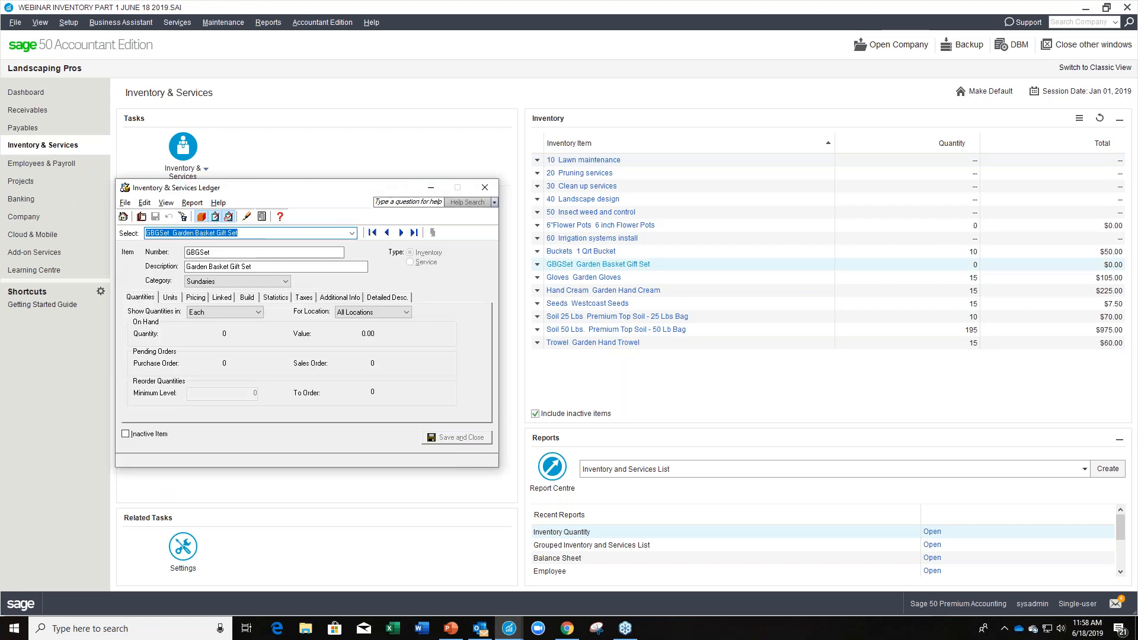
left_click_drag(289, 182, 575, 119)
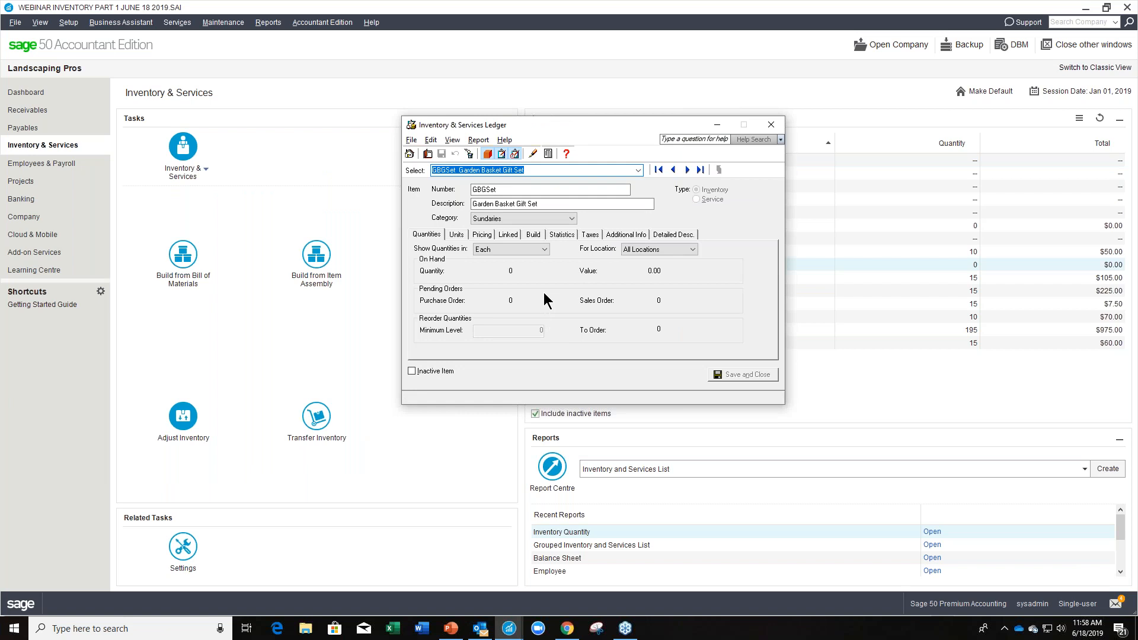
left_click(533, 234)
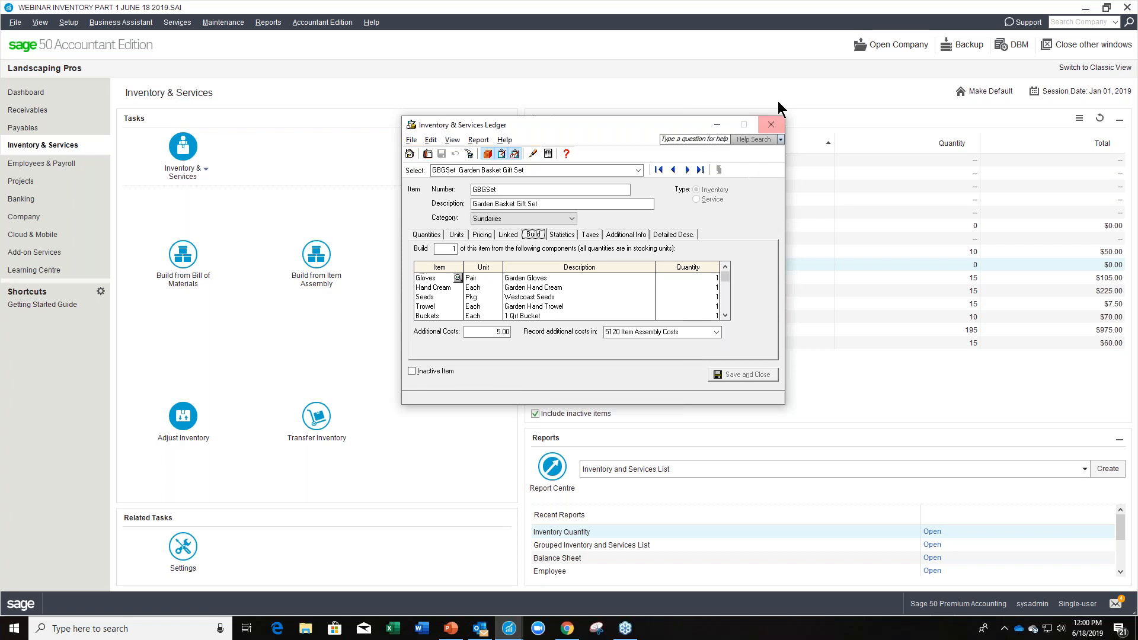
left_click(771, 126)
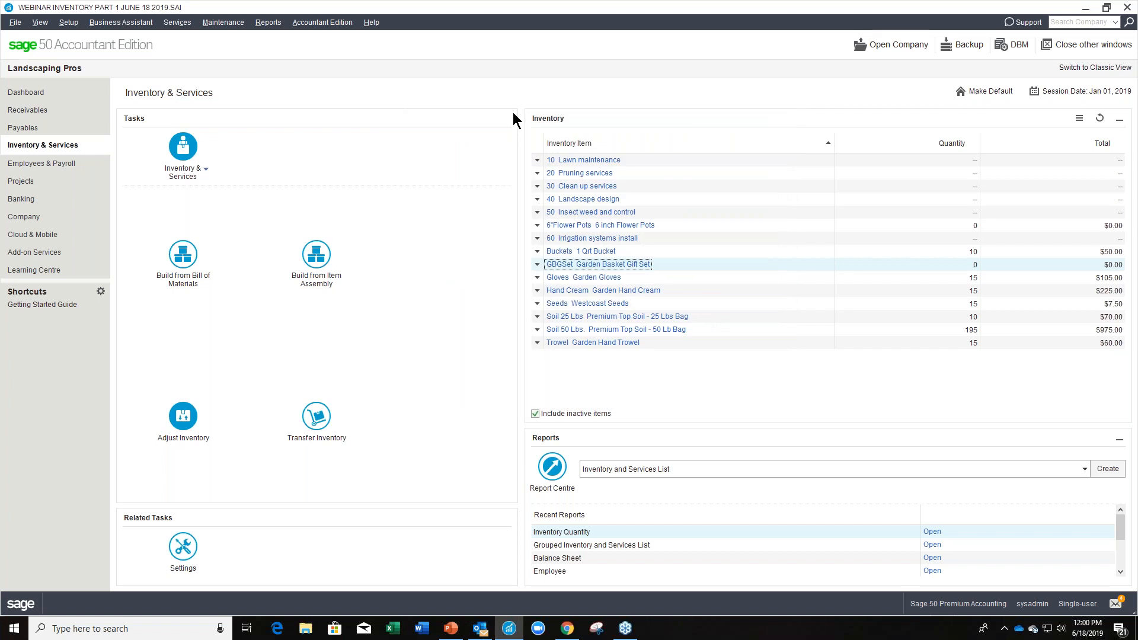